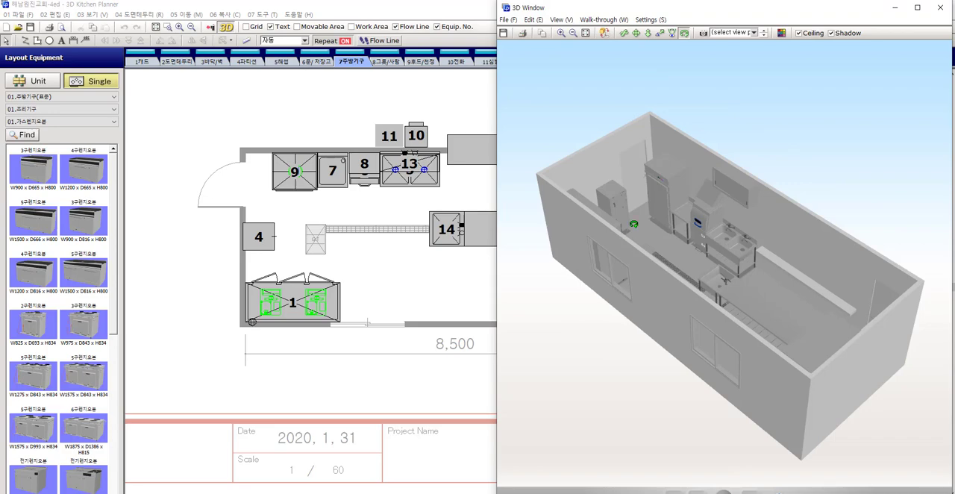
Open the Color/Texture Palette for the 3D model, show the wall (벽) textures, and place the palette clear of the model
{"action": "left_click_drag", "start_coordinate": [634, 224], "coordinate": [742, 248]}
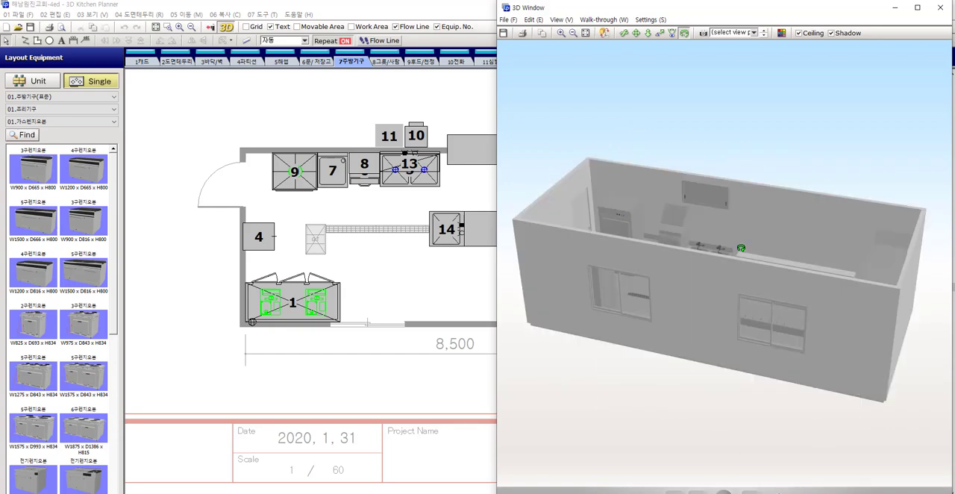
{"action": "left_click", "coordinate": [712, 246]}
{"action": "left_click", "coordinate": [781, 33]}
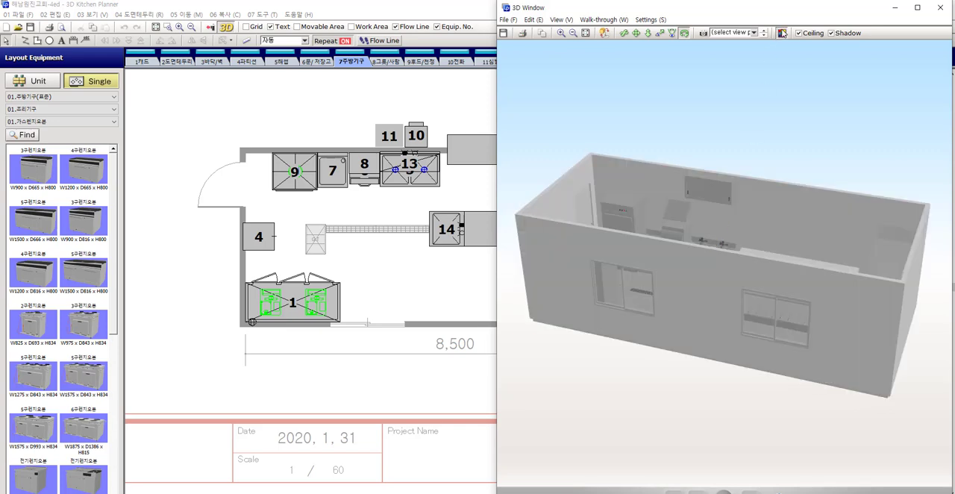
{"action": "left_click", "coordinate": [519, 72]}
{"action": "left_click", "coordinate": [515, 88]}
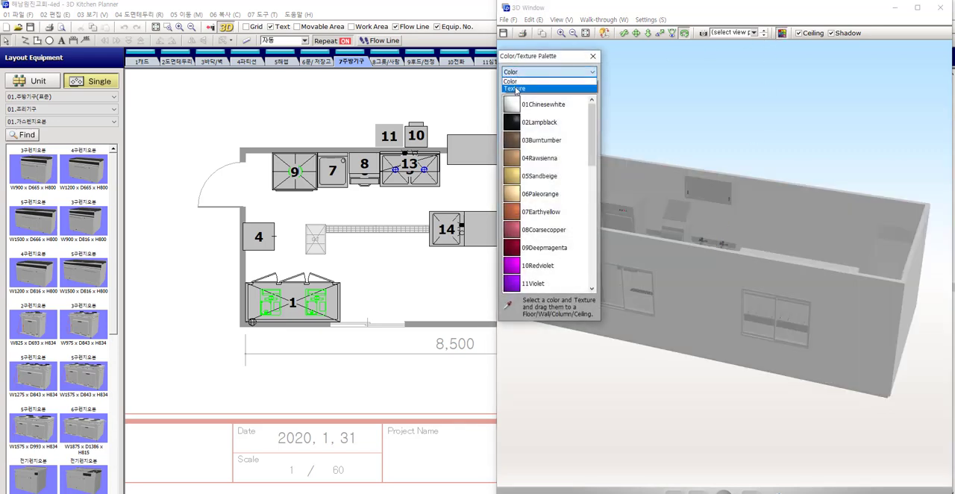
{"action": "left_click", "coordinate": [519, 86]}
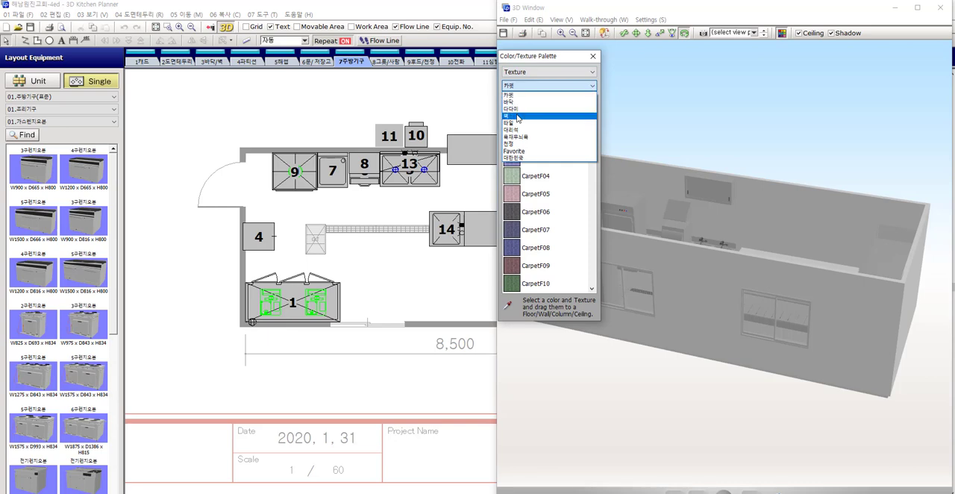
{"action": "left_click", "coordinate": [520, 108]}
{"action": "left_click_drag", "start_coordinate": [555, 56], "coordinate": [403, 71]}
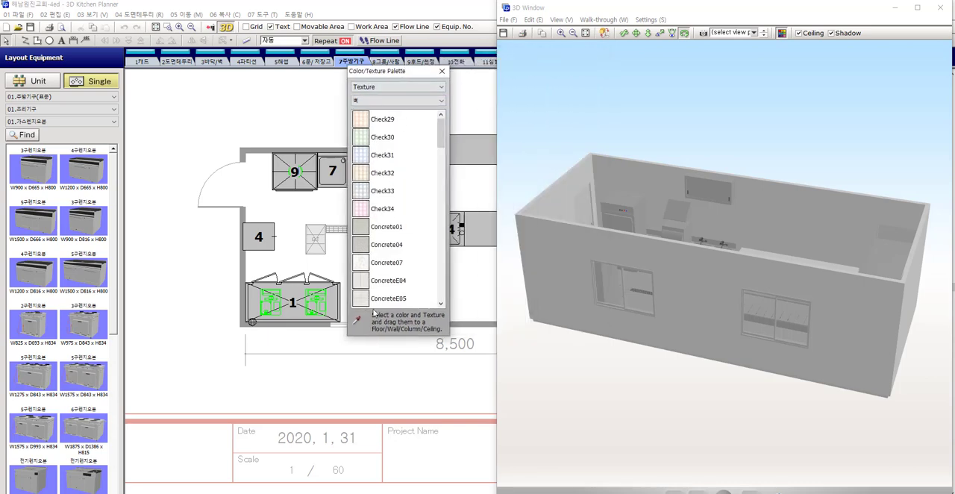
Apply the ConcreteE05 texture to the outside of the long windowed wall and both short end walls
{"action": "left_click_drag", "start_coordinate": [358, 300], "coordinate": [594, 242]}
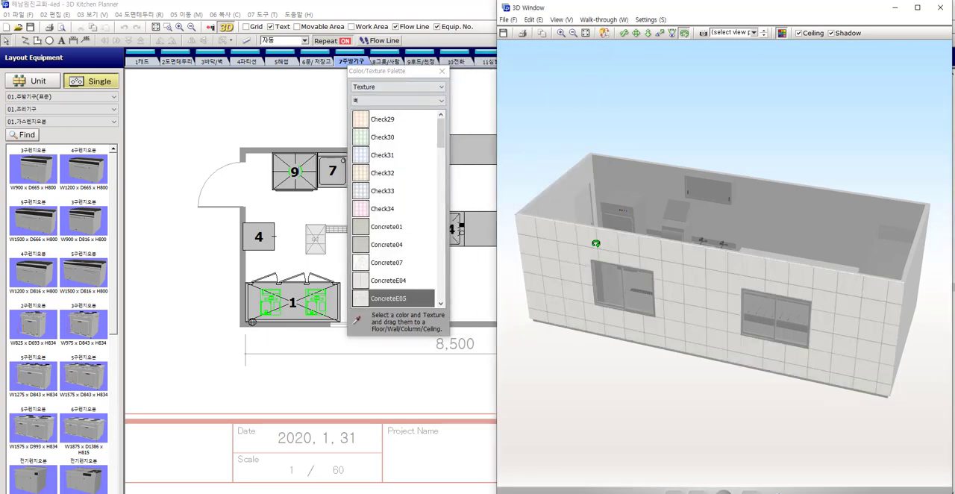
{"action": "left_click_drag", "start_coordinate": [681, 251], "coordinate": [550, 235]}
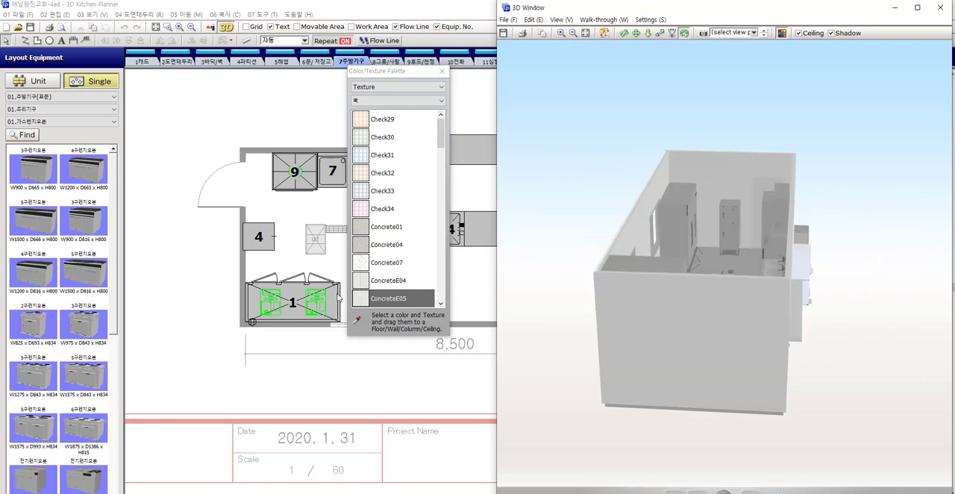
{"action": "left_click", "coordinate": [366, 300]}
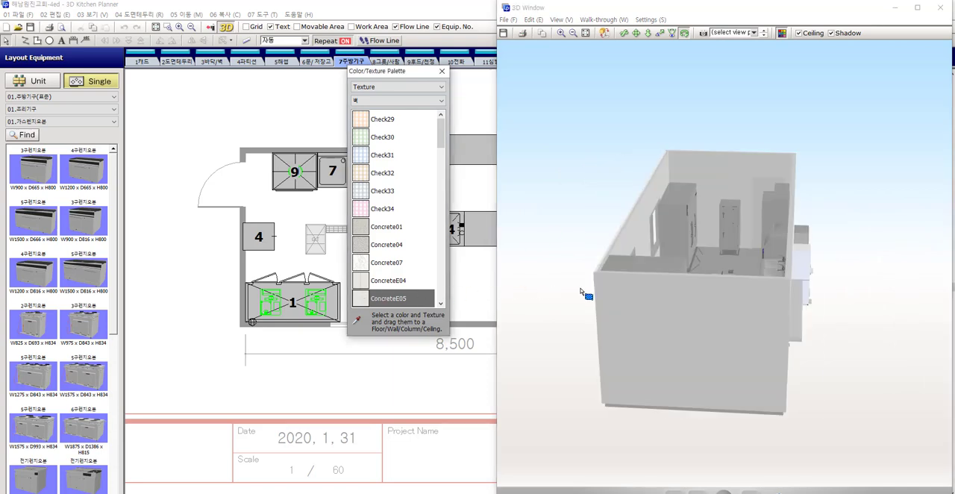
{"action": "left_click_drag", "start_coordinate": [581, 291], "coordinate": [539, 295]}
{"action": "left_click_drag", "start_coordinate": [668, 282], "coordinate": [586, 284]}
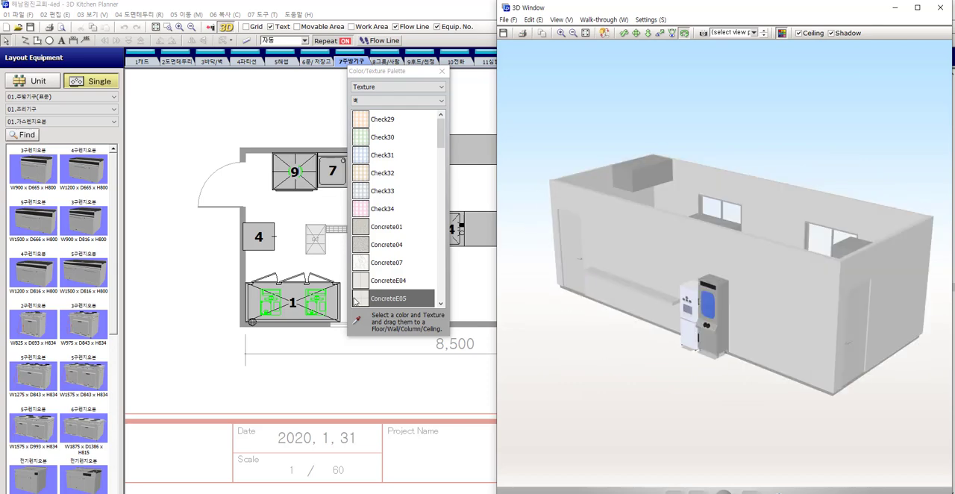
{"action": "left_click_drag", "start_coordinate": [359, 298], "coordinate": [824, 256]}
{"action": "left_click_drag", "start_coordinate": [894, 263], "coordinate": [894, 264]}
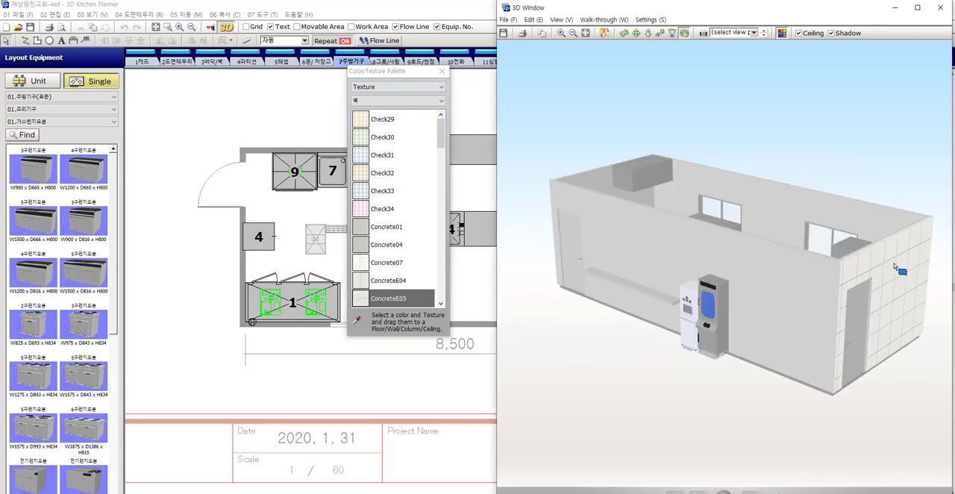
Apply the DiatomiteL02 texture to the long outer wall behind the two standing machines
{"action": "left_click_drag", "start_coordinate": [780, 281], "coordinate": [745, 277]}
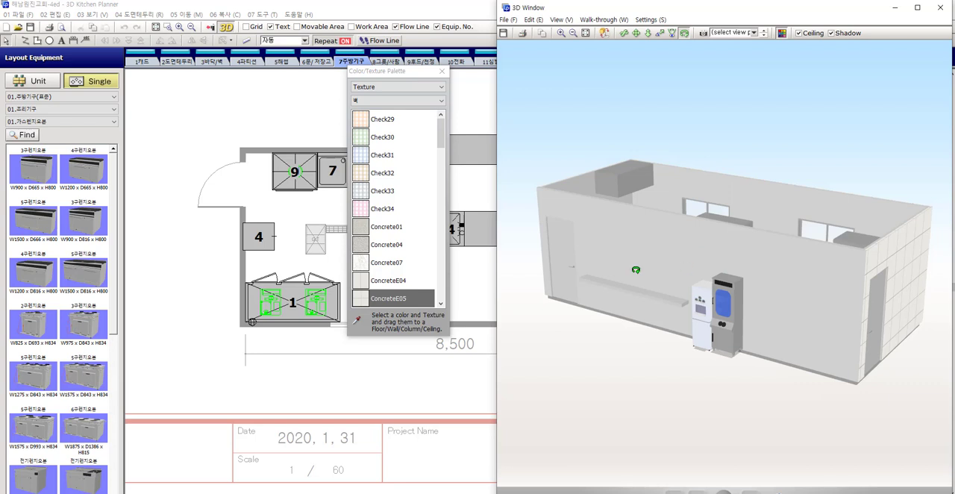
{"action": "scroll", "coordinate": [393, 270], "scroll_direction": "down", "scroll_amount": 2}
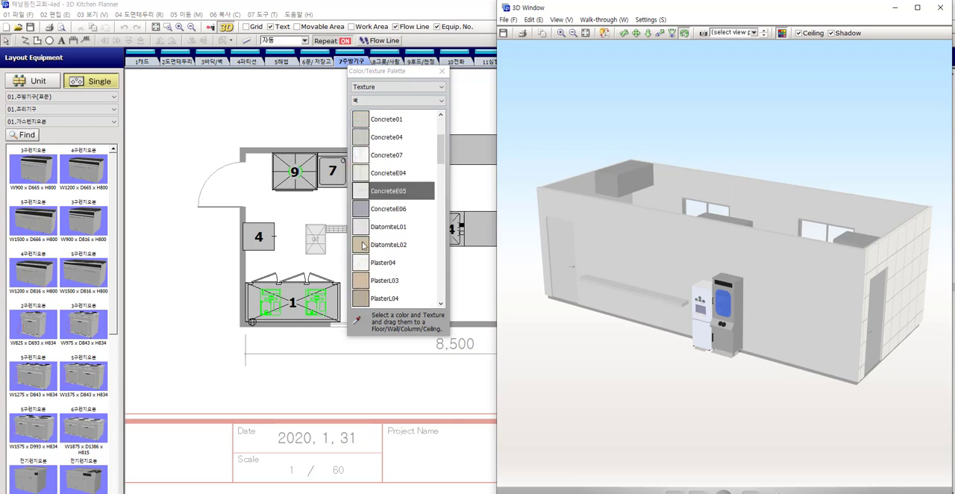
{"action": "left_click_drag", "start_coordinate": [363, 246], "coordinate": [617, 217]}
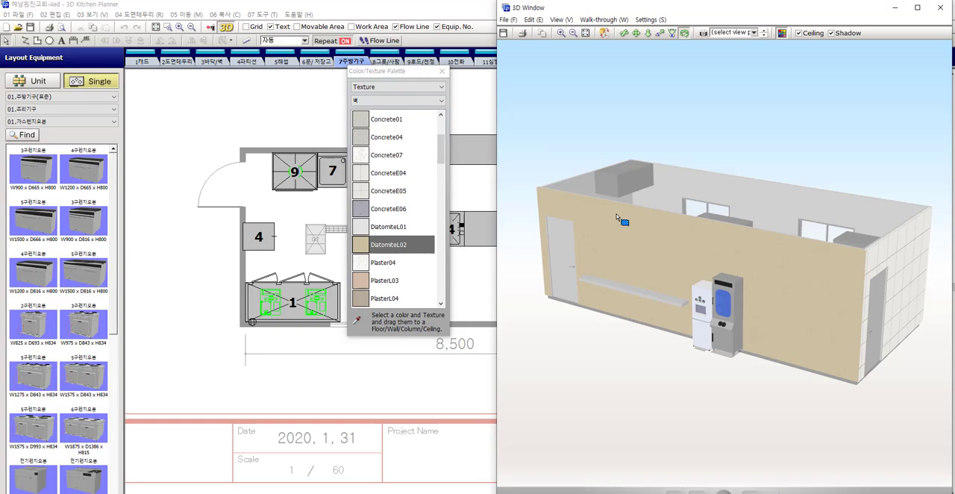
Browse the tile (타일) textures, and switch the palette to the Favorite textures
{"action": "mouse_move", "coordinate": [677, 181]}
{"action": "left_mouse_down"}
{"action": "mouse_move", "coordinate": [694, 256]}
{"action": "mouse_move", "coordinate": [728, 232]}
{"action": "left_mouse_up"}
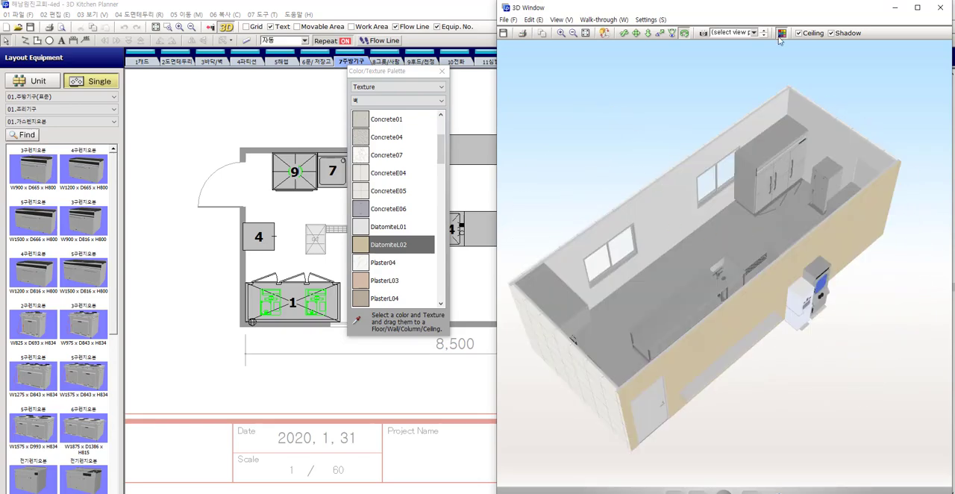
{"action": "left_click", "coordinate": [365, 102]}
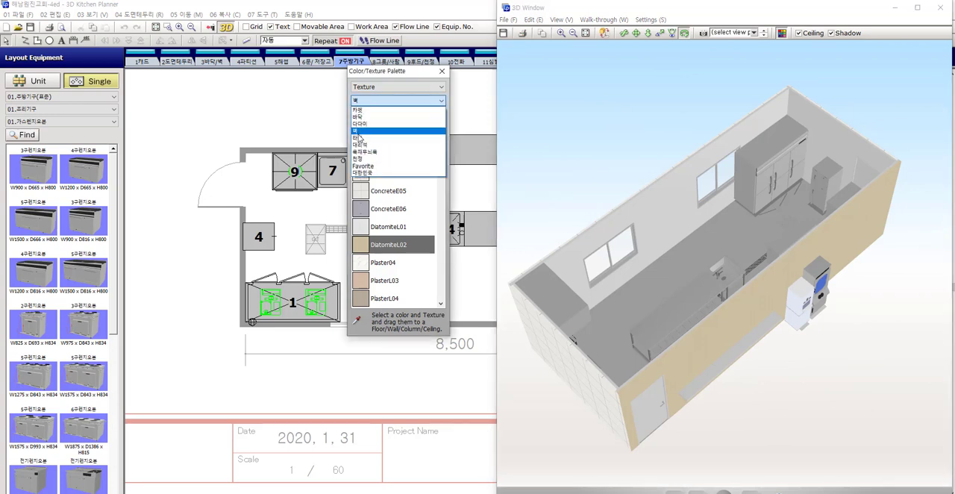
{"action": "left_click", "coordinate": [359, 138]}
{"action": "scroll", "coordinate": [396, 199], "scroll_direction": "down", "scroll_amount": 3}
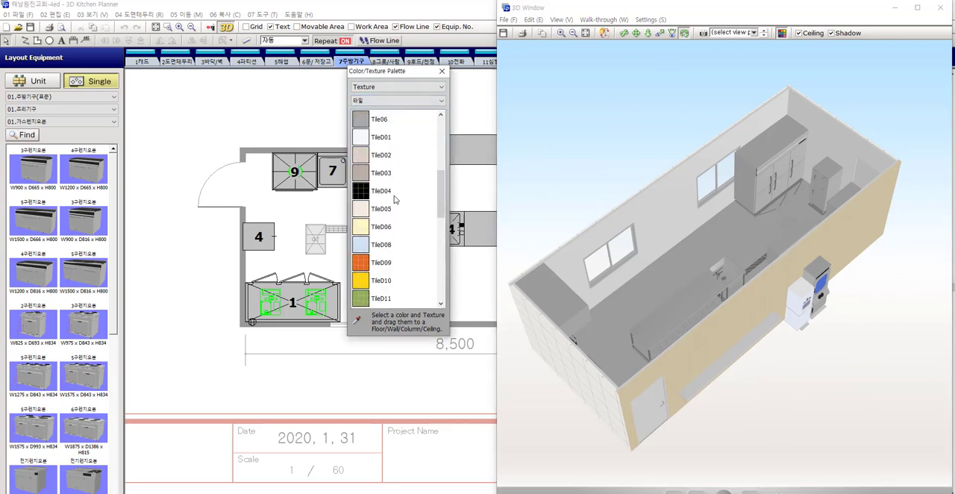
{"action": "left_click", "coordinate": [393, 102]}
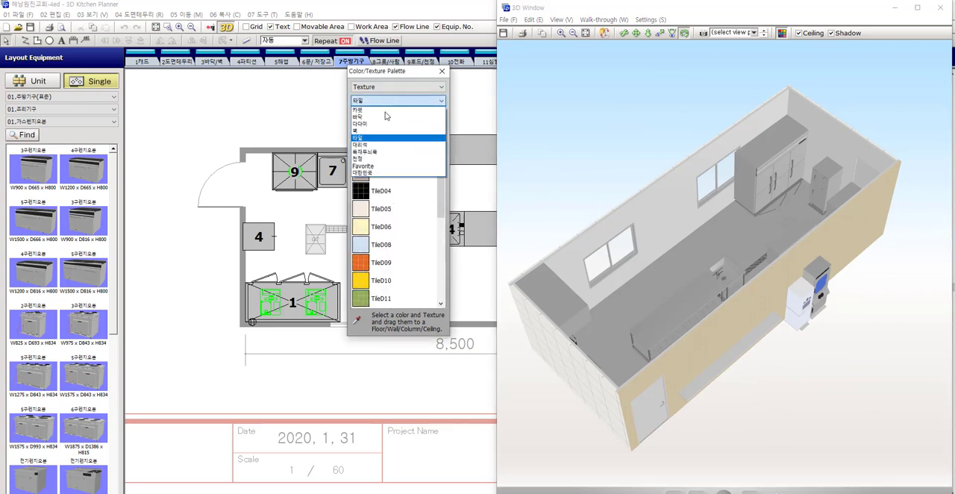
{"action": "left_click", "coordinate": [388, 166]}
Apply the Favorite texture Untitled14 to all four interior walls of the kitchen
{"action": "left_click_drag", "start_coordinate": [359, 138], "coordinate": [638, 170]}
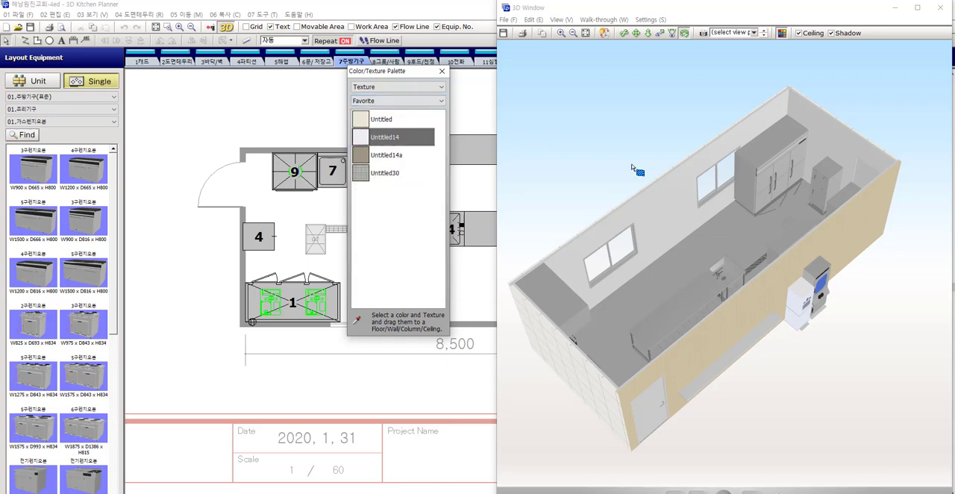
{"action": "mouse_move", "coordinate": [681, 211]}
{"action": "left_mouse_down"}
{"action": "mouse_move", "coordinate": [773, 196]}
{"action": "mouse_move", "coordinate": [741, 195]}
{"action": "left_mouse_up"}
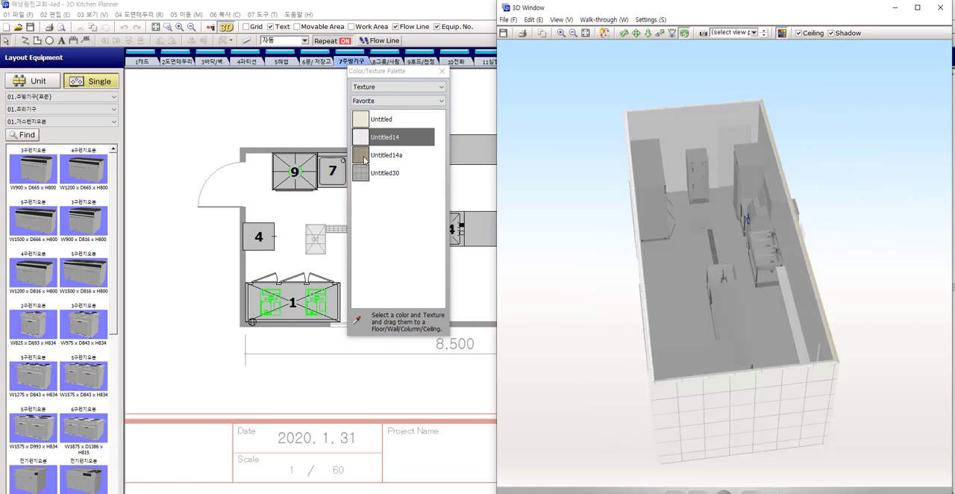
{"action": "left_click_drag", "start_coordinate": [362, 141], "coordinate": [750, 165]}
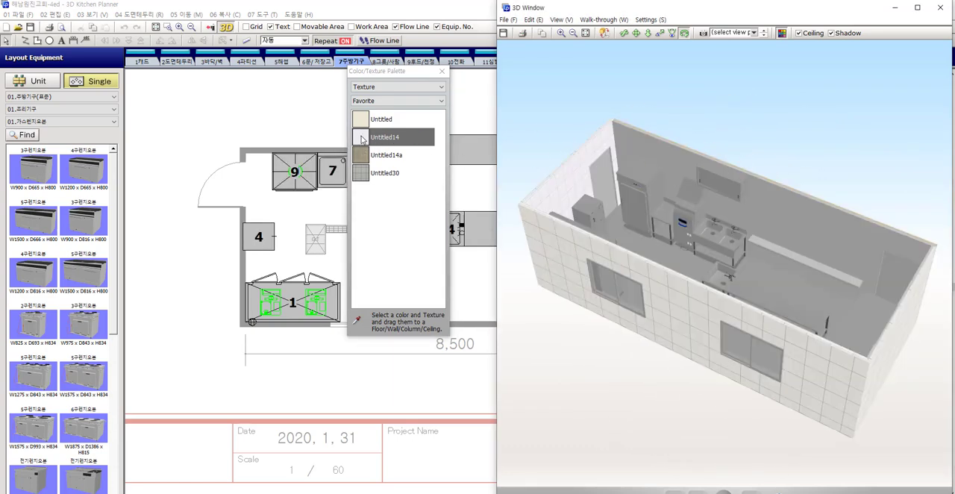
{"action": "left_click_drag", "start_coordinate": [359, 137], "coordinate": [556, 140]}
{"action": "left_click_drag", "start_coordinate": [626, 153], "coordinate": [789, 172]}
{"action": "left_click_drag", "start_coordinate": [359, 144], "coordinate": [650, 125]}
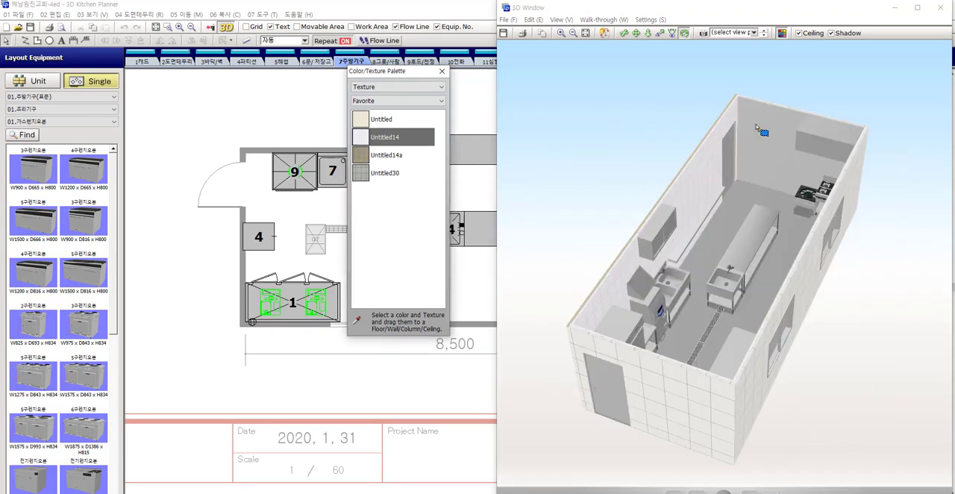
{"action": "left_click_drag", "start_coordinate": [756, 128], "coordinate": [755, 129]}
Apply the Favorite texture Untitled30 to the kitchen floor and close the Color/Texture Palette
{"action": "left_click_drag", "start_coordinate": [736, 221], "coordinate": [731, 229]}
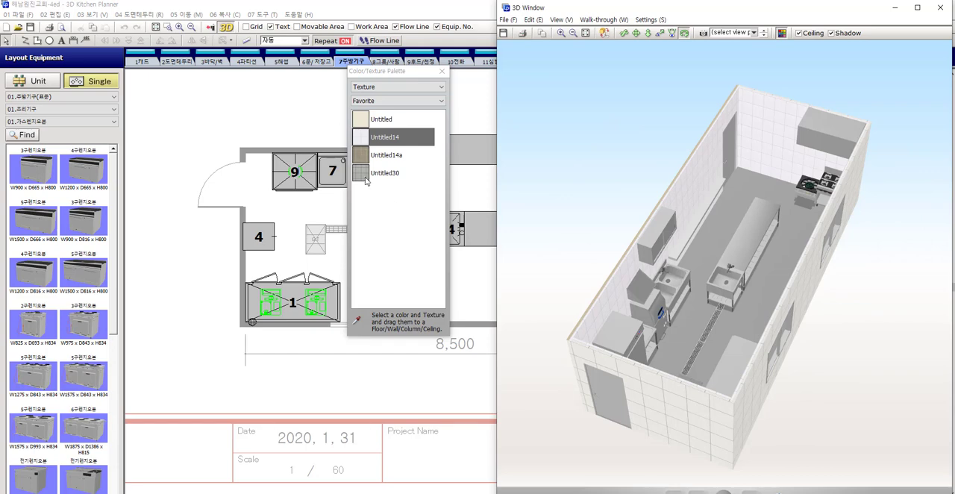
{"action": "left_click_drag", "start_coordinate": [365, 179], "coordinate": [376, 180]}
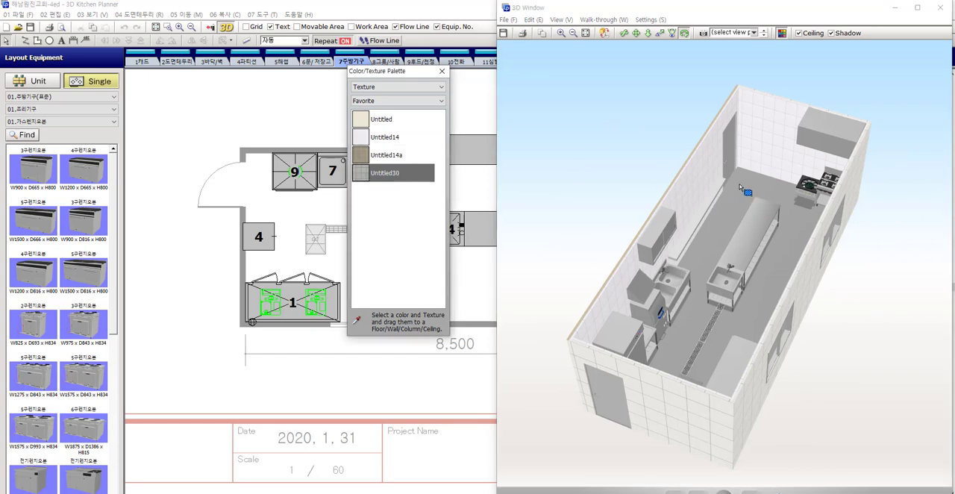
{"action": "left_click_drag", "start_coordinate": [744, 190], "coordinate": [796, 196]}
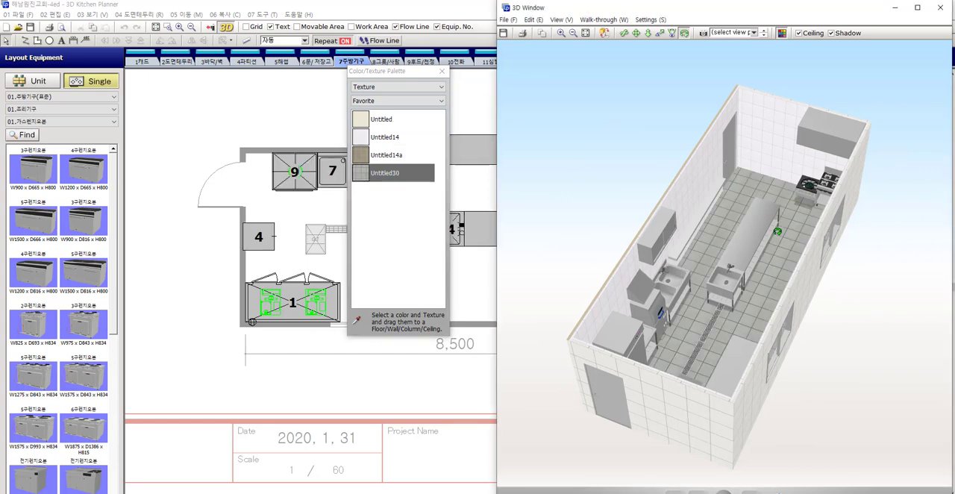
{"action": "scroll", "coordinate": [778, 224], "scroll_direction": "up", "scroll_amount": 5}
{"action": "scroll", "coordinate": [777, 226], "scroll_direction": "down", "scroll_amount": 8}
{"action": "left_click_drag", "start_coordinate": [776, 227], "coordinate": [648, 232]}
{"action": "left_click", "coordinate": [444, 73]}
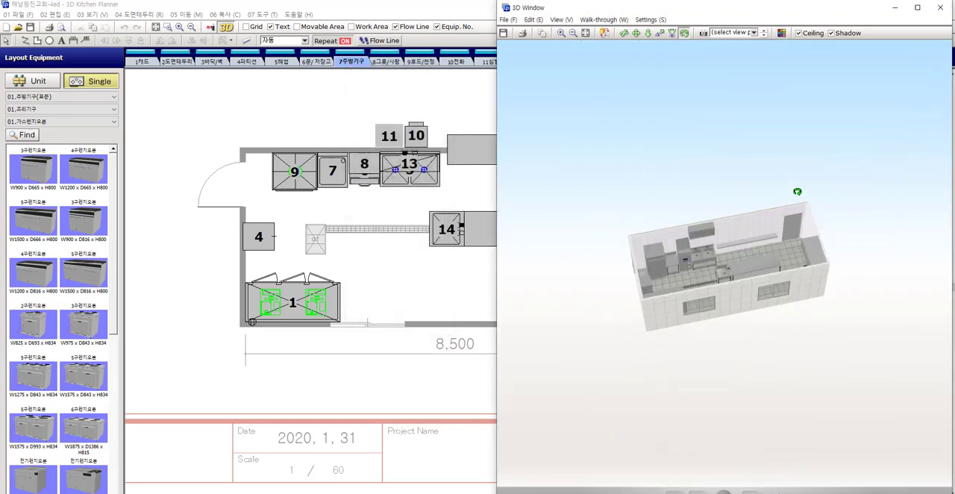
Inspect the textured kitchen from several sides in 3D and bring the whole floor plan into view
{"action": "left_click_drag", "start_coordinate": [795, 192], "coordinate": [707, 270]}
{"action": "middle_click_drag", "start_coordinate": [441, 219], "coordinate": [359, 231]}
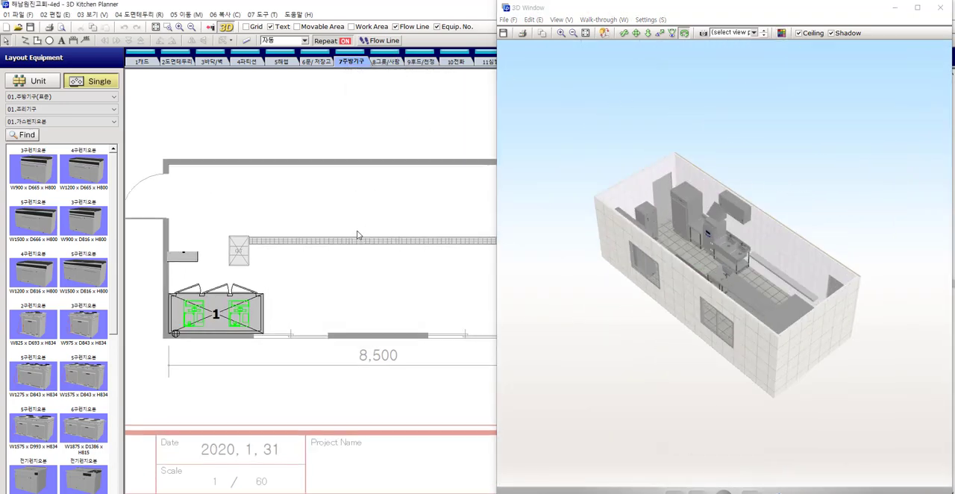
{"action": "scroll", "coordinate": [412, 218], "scroll_direction": "down", "scroll_amount": 2}
{"action": "left_click_drag", "start_coordinate": [817, 232], "coordinate": [610, 216]}
{"action": "left_click_drag", "start_coordinate": [739, 230], "coordinate": [644, 236]}
{"action": "mouse_move", "coordinate": [644, 276]}
{"action": "left_mouse_down"}
{"action": "mouse_move", "coordinate": [646, 264]}
{"action": "mouse_move", "coordinate": [620, 240]}
{"action": "mouse_move", "coordinate": [633, 262]}
{"action": "left_mouse_up"}
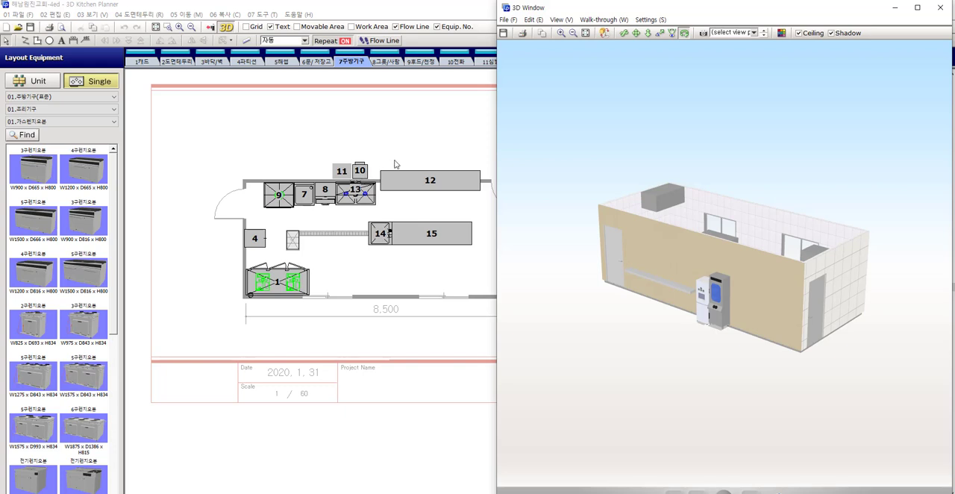
{"action": "middle_click_drag", "start_coordinate": [429, 135], "coordinate": [373, 128]}
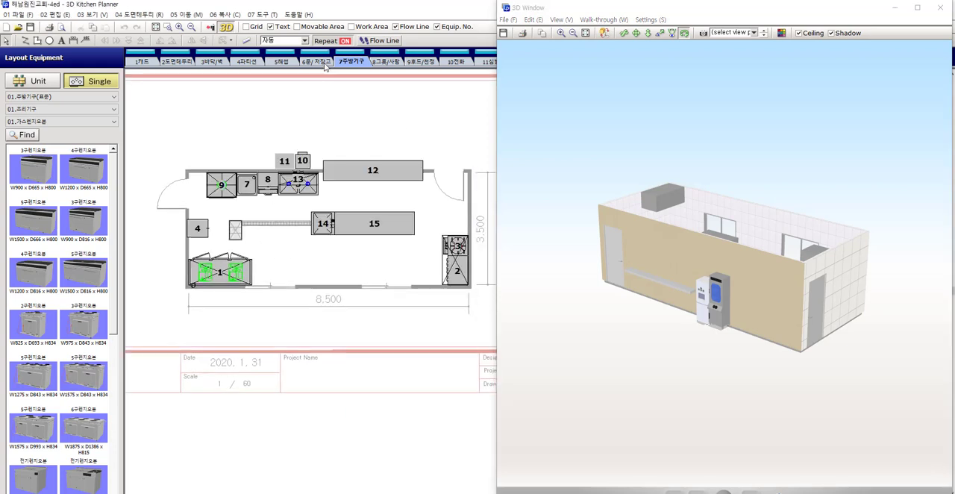
On the 7주방기구 layer, rotate serving counter 12 by half a turn in the floor plan
{"action": "left_click", "coordinate": [324, 64]}
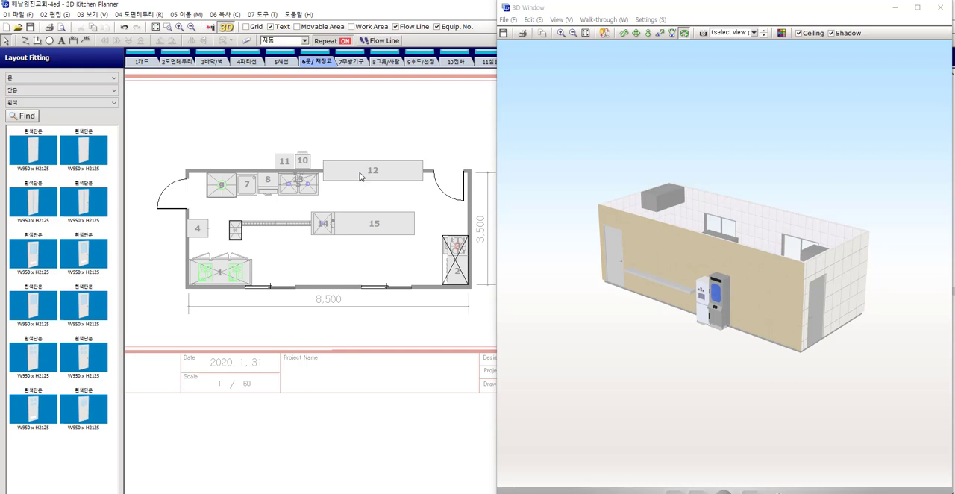
{"action": "left_click", "coordinate": [350, 61]}
{"action": "left_click", "coordinate": [403, 175]}
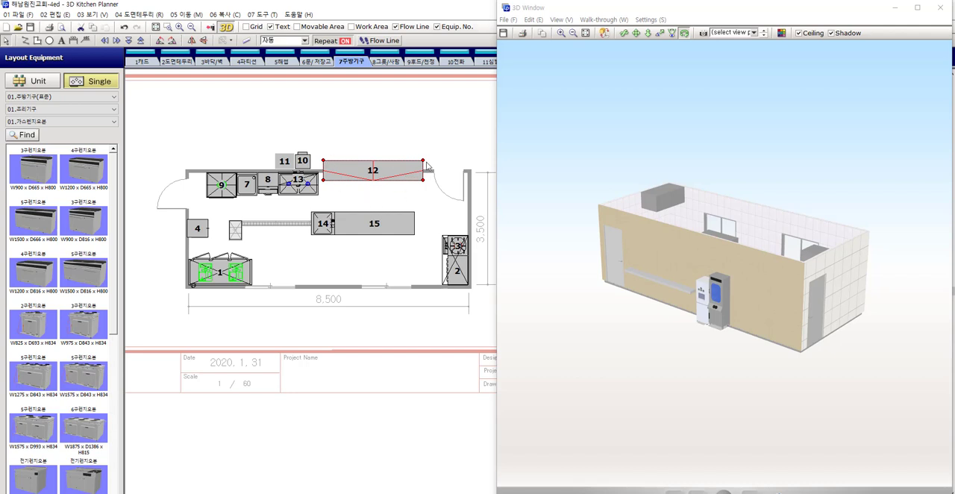
{"action": "left_click", "coordinate": [173, 41]}
{"action": "left_click", "coordinate": [173, 42]}
{"action": "left_click", "coordinate": [421, 127]}
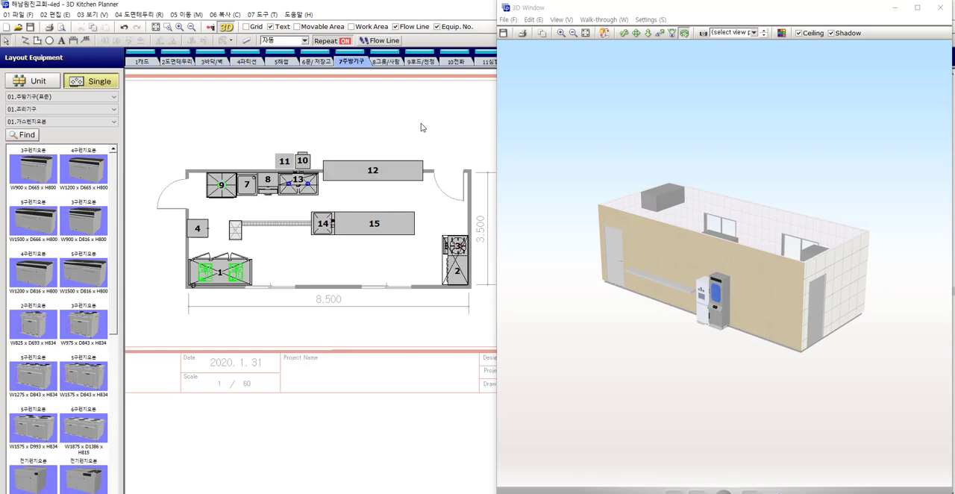
Check the width of serving counter 12 in its part properties and close them without changes
{"action": "double_click", "coordinate": [388, 174]}
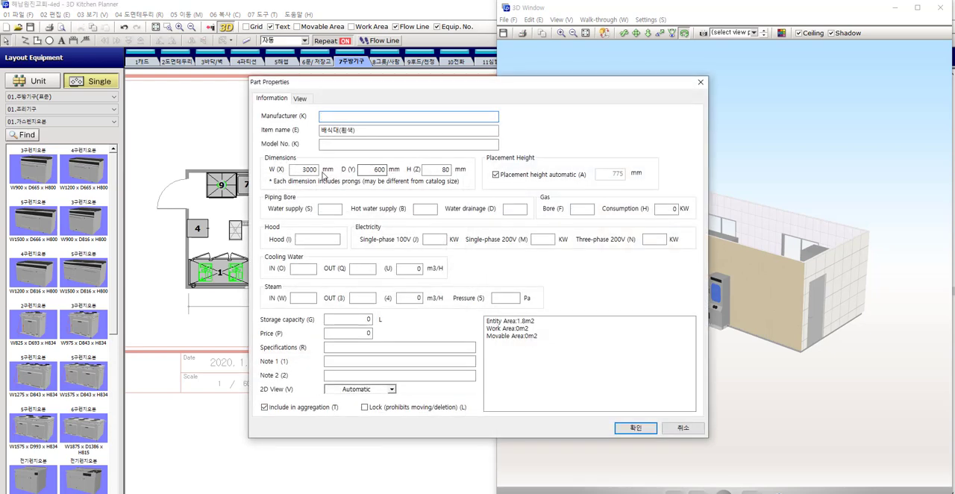
{"action": "left_click", "coordinate": [314, 170]}
{"action": "key", "text": "Return"}
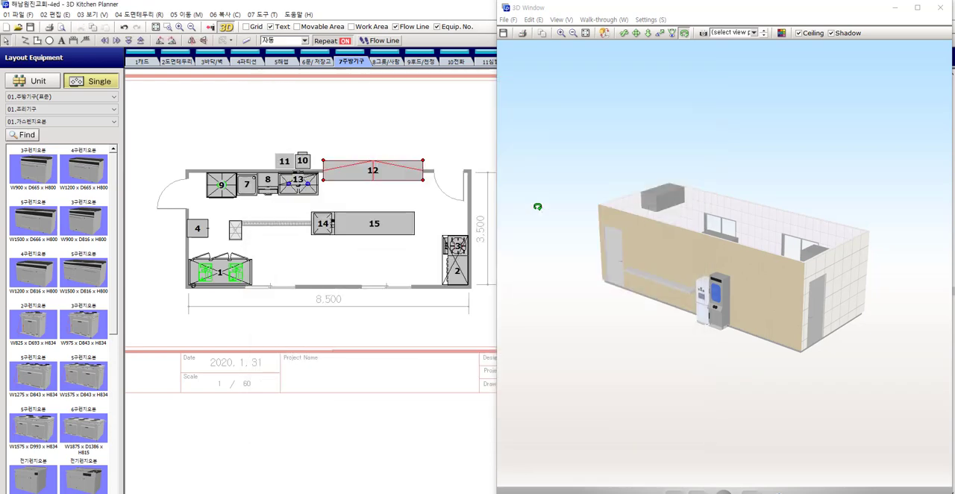
On the 6문/저장고 layer, place the W2800 x H1200 흰색배식대 fitting from 배식대 문틀(문없음) in the wall at counter 12 and turn repeat placement off
{"action": "left_click", "coordinate": [322, 63]}
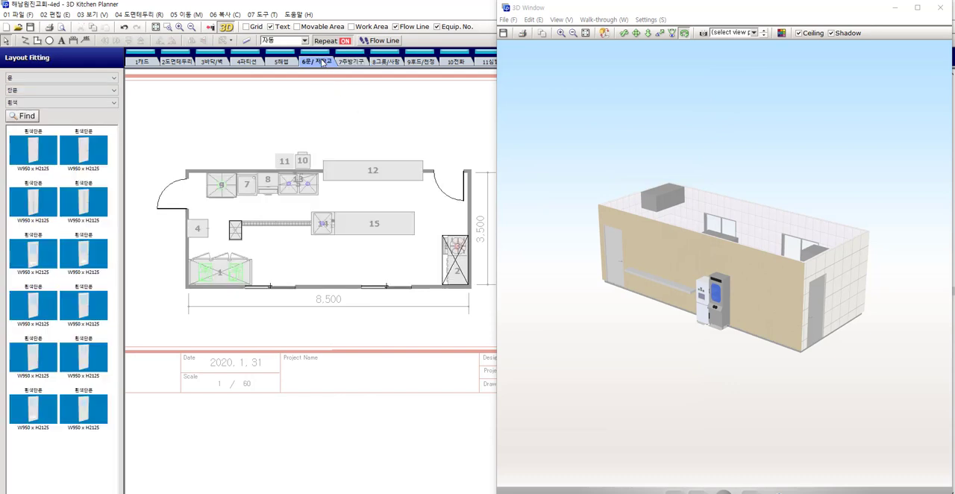
{"action": "left_click", "coordinate": [18, 79]}
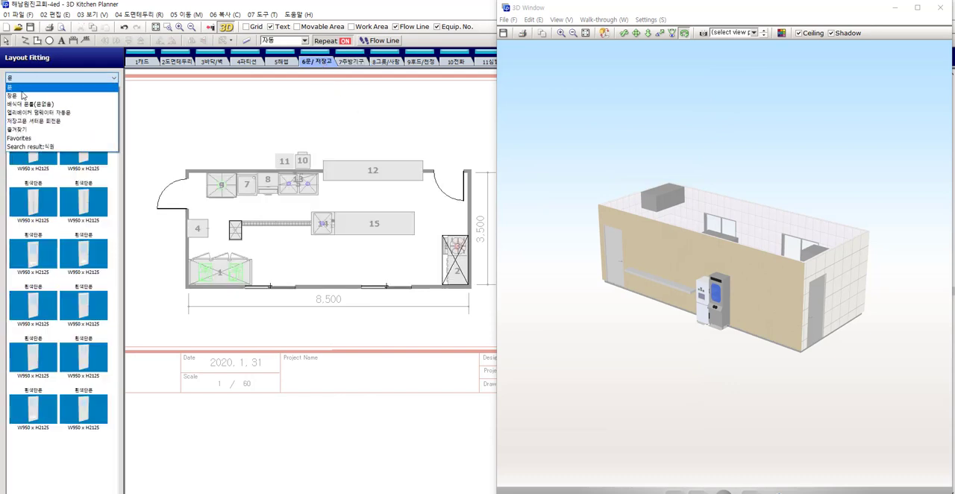
{"action": "left_click", "coordinate": [30, 104]}
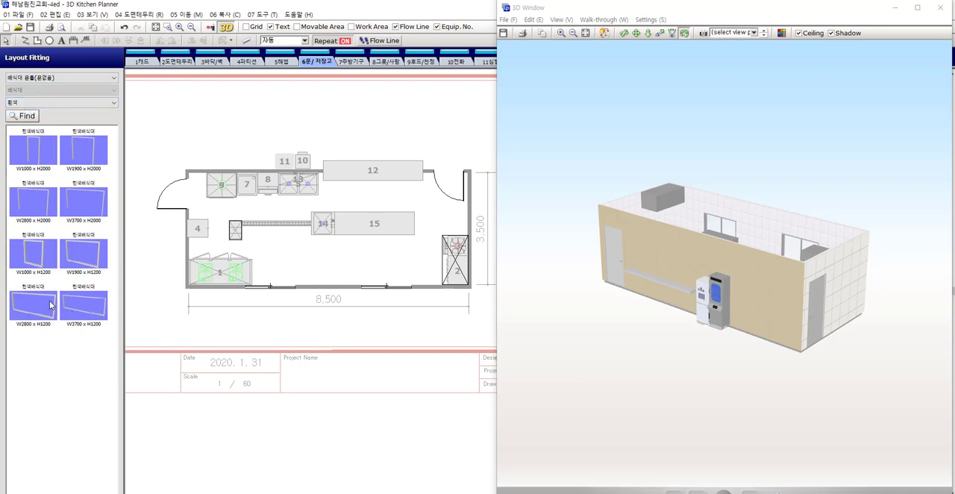
{"action": "left_click", "coordinate": [51, 305]}
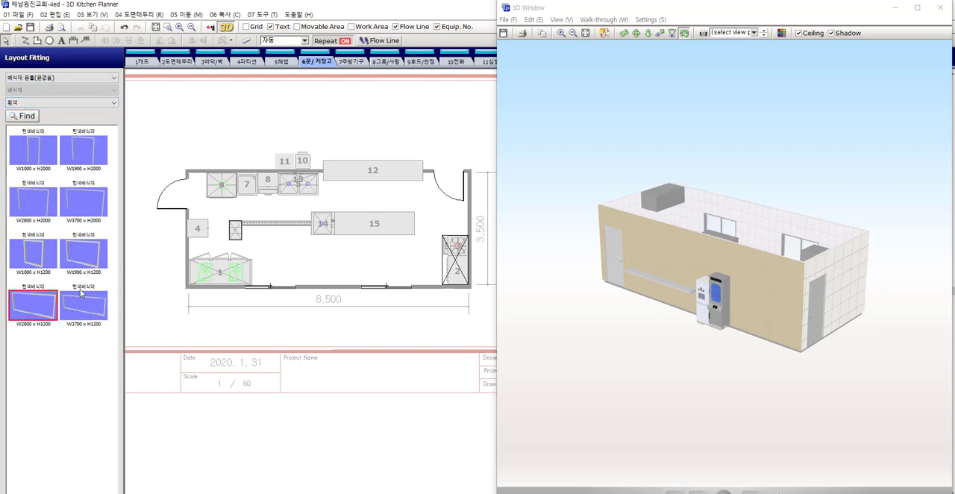
{"action": "left_click", "coordinate": [369, 176]}
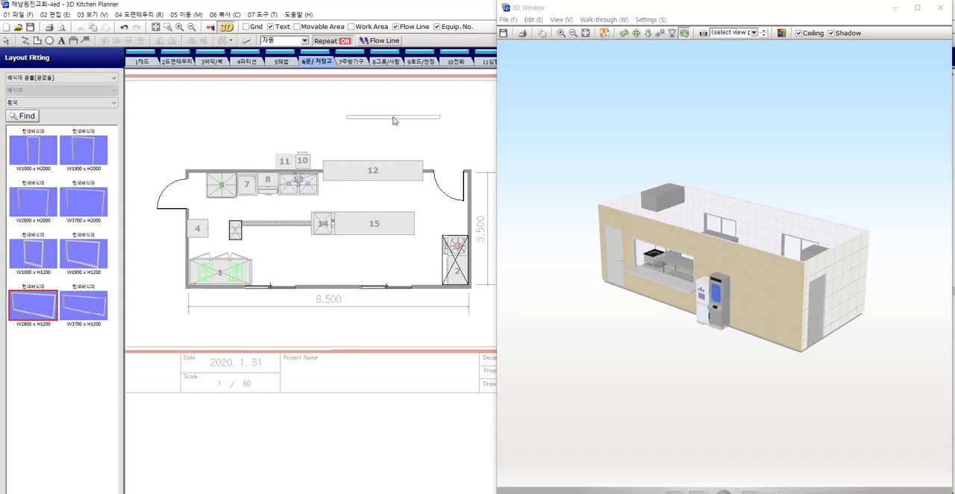
{"action": "left_click", "coordinate": [348, 41]}
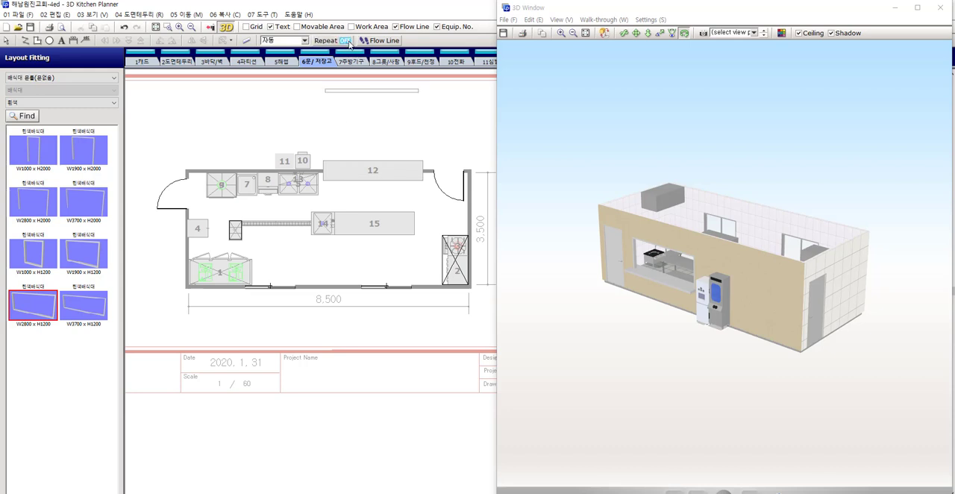
Set the width of the serving opening fitting at counter 12 to 3000 mm in its properties
{"action": "left_click", "coordinate": [388, 173]}
{"action": "double_click", "coordinate": [388, 173]}
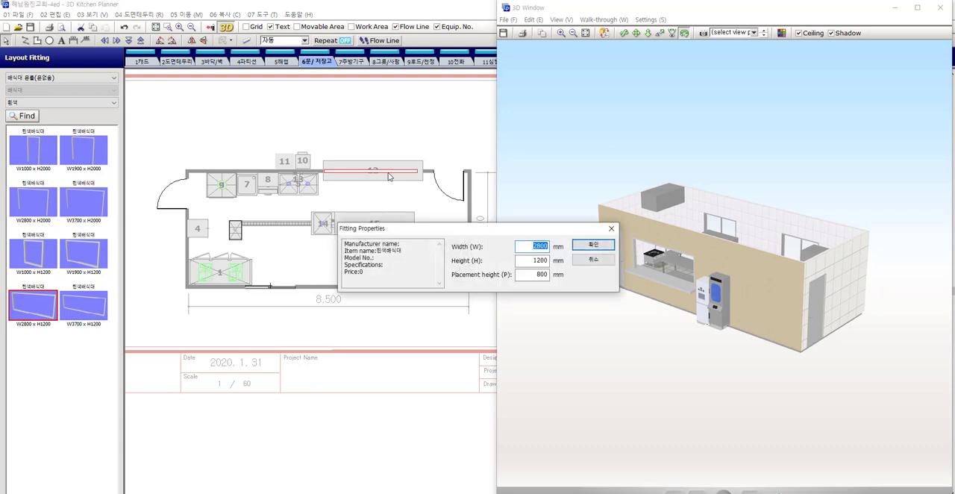
{"action": "type", "text": "3000"}
{"action": "key", "text": "Tab"}
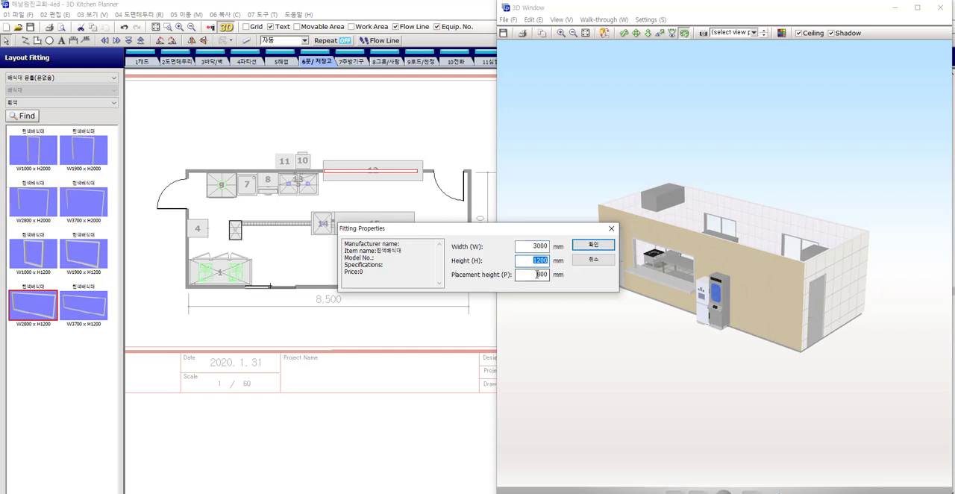
{"action": "key", "text": "Tab"}
{"action": "left_click", "coordinate": [594, 246]}
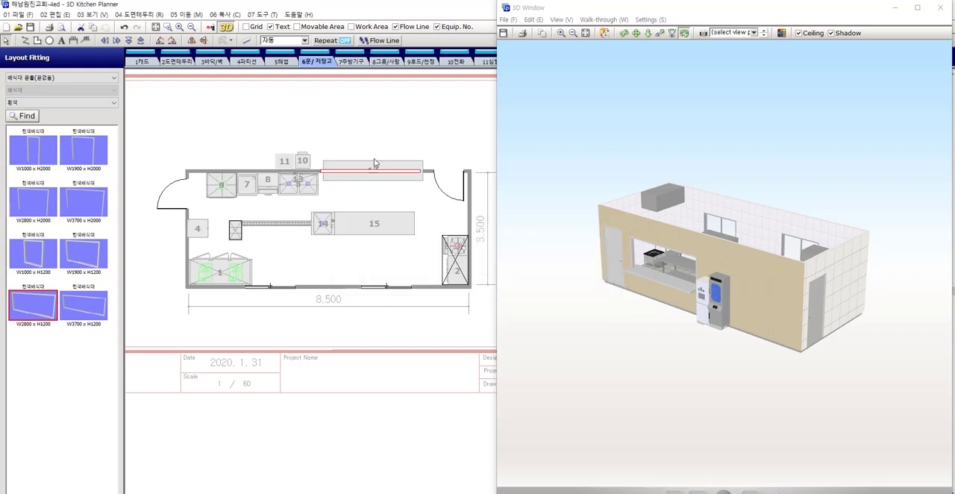
Move the serving opening fitting 20 mm to the left along the wall and deselect it
{"action": "scroll", "coordinate": [374, 158], "scroll_direction": "up", "scroll_amount": 2}
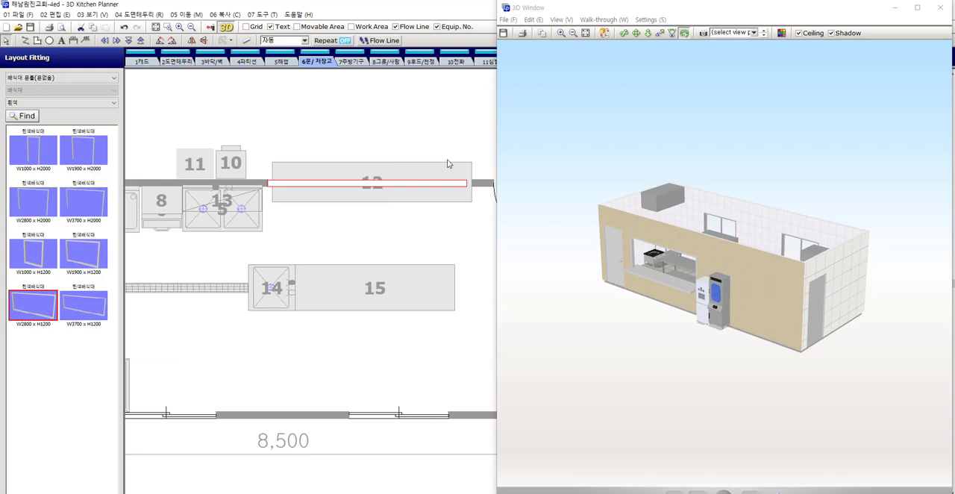
{"action": "scroll", "coordinate": [307, 184], "scroll_direction": "up", "scroll_amount": 1}
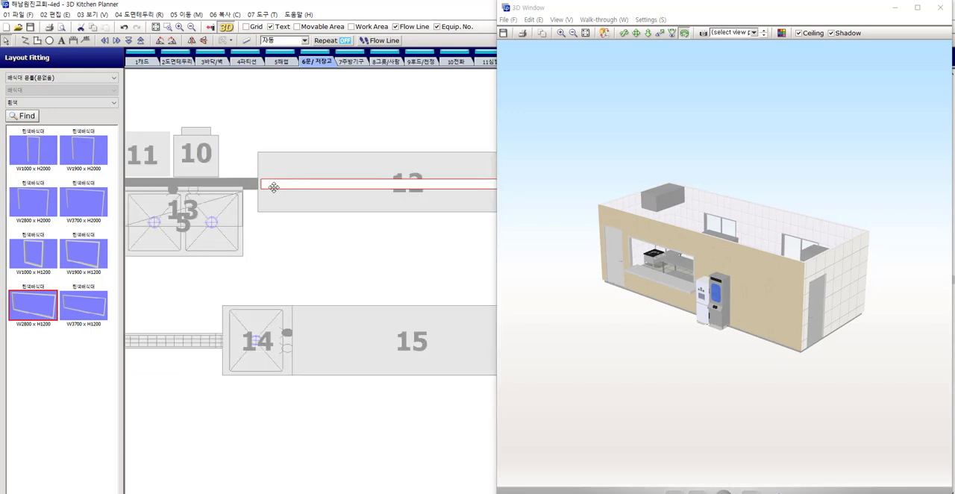
{"action": "key", "text": "Left"}
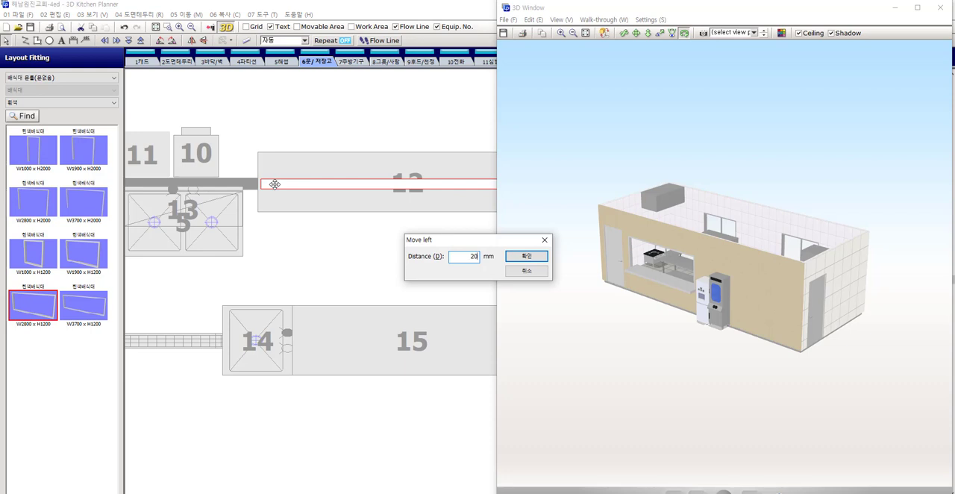
{"action": "type", "text": "20"}
{"action": "key", "text": "Return"}
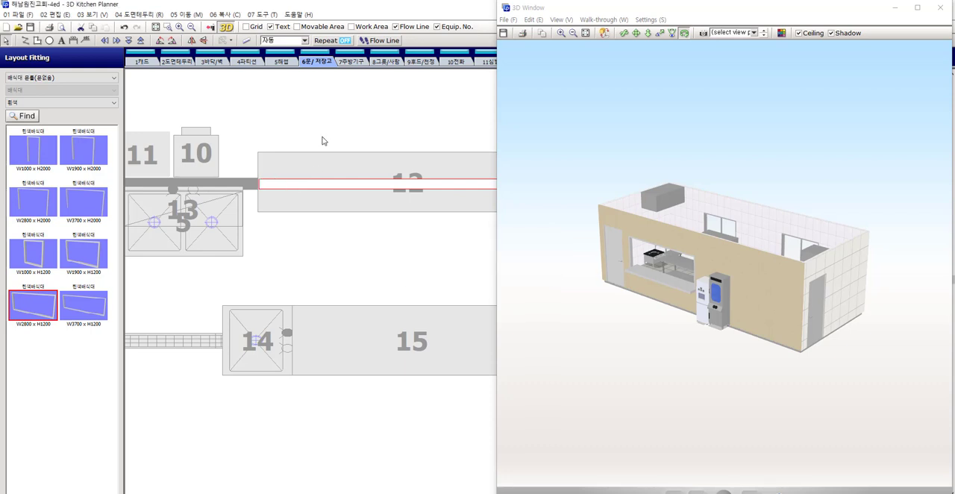
{"action": "left_click", "coordinate": [504, 122]}
Examine the serving opening from outside in the 3D view and bring the whole floor plan back into view
{"action": "scroll", "coordinate": [637, 290], "scroll_direction": "up", "scroll_amount": 2}
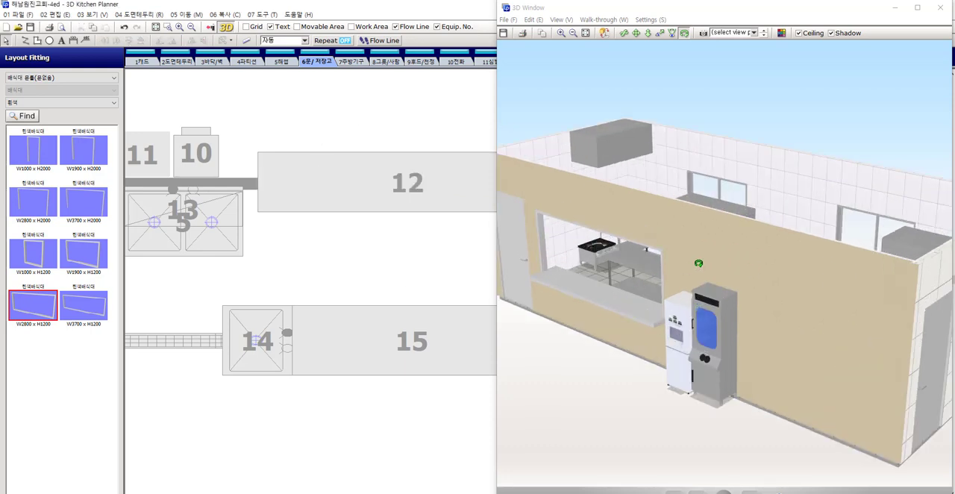
{"action": "scroll", "coordinate": [699, 264], "scroll_direction": "down", "scroll_amount": 1}
{"action": "left_click_drag", "start_coordinate": [699, 264], "coordinate": [597, 249]}
{"action": "left_click", "coordinate": [342, 108]}
{"action": "scroll", "coordinate": [366, 136], "scroll_direction": "down", "scroll_amount": 3}
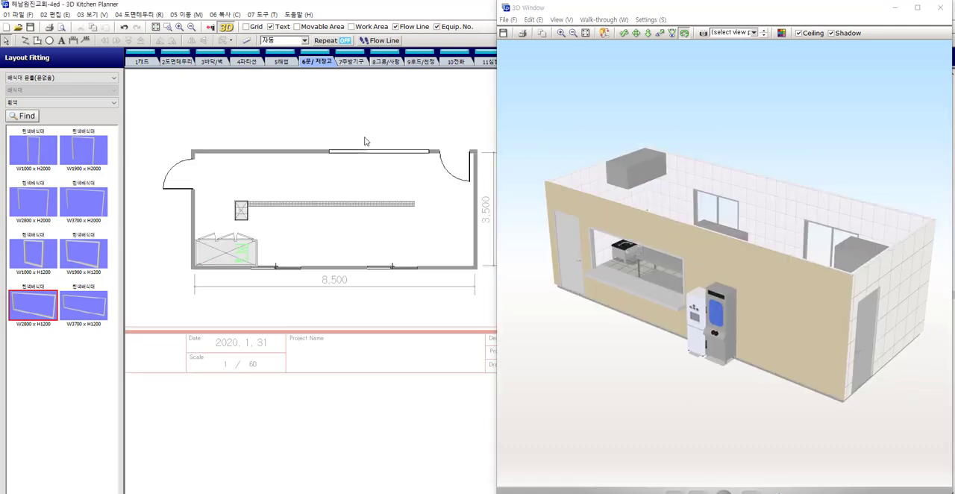
Move the 3D window down clear of the main toolbars and hide the equipment numbers in the floor plan
{"action": "left_click_drag", "start_coordinate": [614, 1], "coordinate": [621, 31]}
{"action": "left_click", "coordinate": [601, 14]}
{"action": "left_click", "coordinate": [772, 10]}
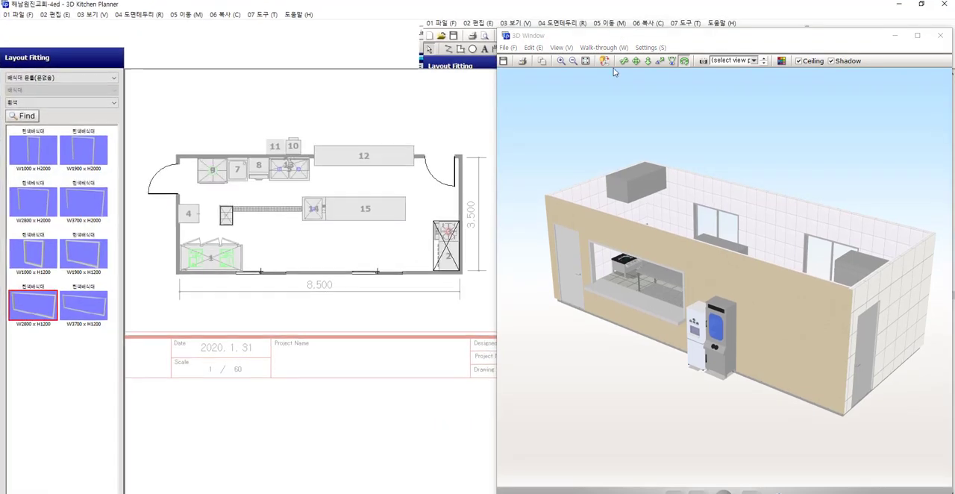
{"action": "left_click_drag", "start_coordinate": [720, 31], "coordinate": [722, 76]}
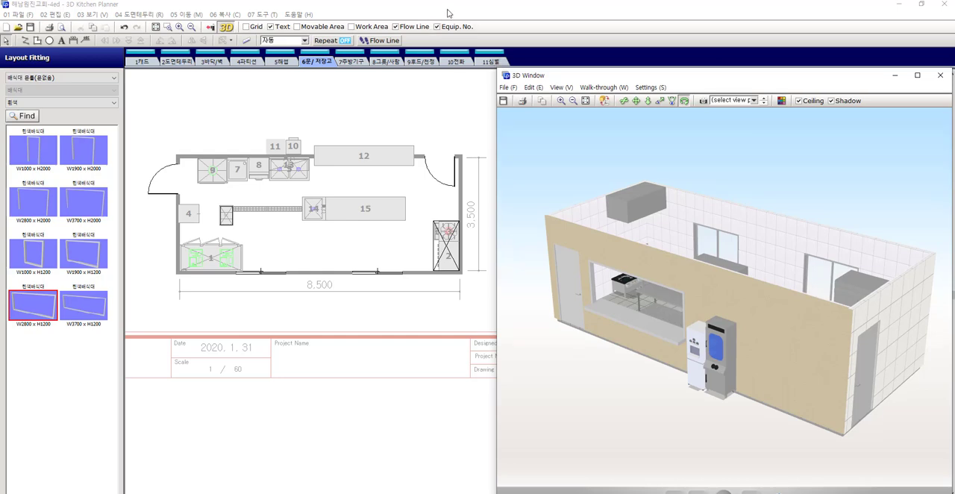
{"action": "left_click", "coordinate": [438, 27]}
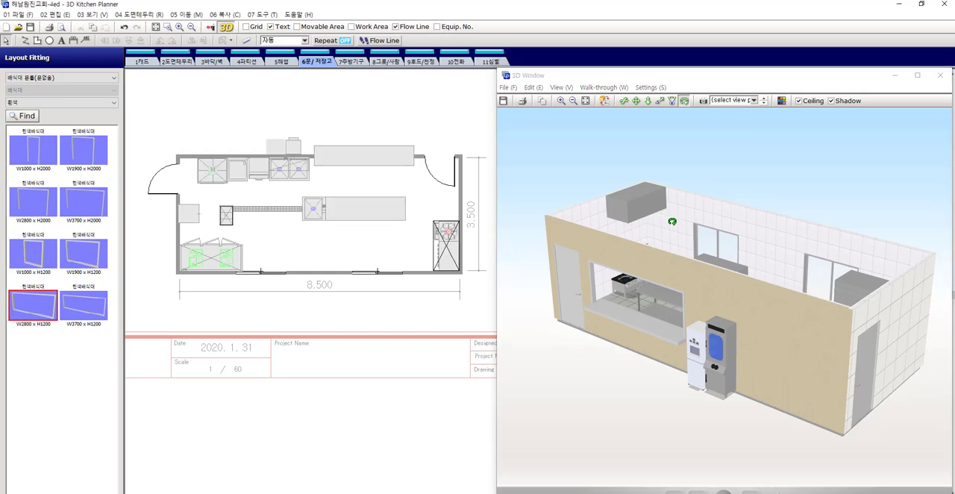
On the 7주방기구 layer, check the dimensions of the single-burner low range in its part properties and close them without changes
{"action": "left_click_drag", "start_coordinate": [664, 210], "coordinate": [665, 221]}
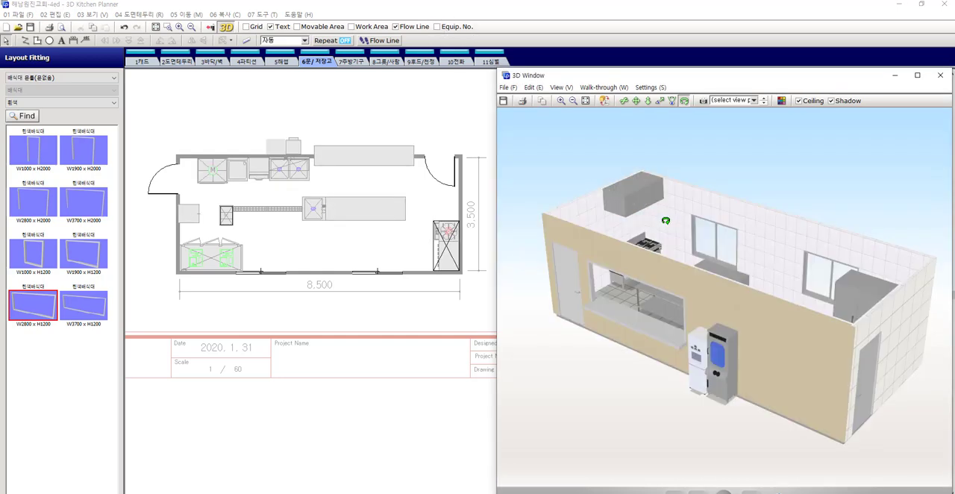
{"action": "left_click", "coordinate": [449, 262]}
{"action": "middle_click_drag", "start_coordinate": [451, 259], "coordinate": [450, 261]}
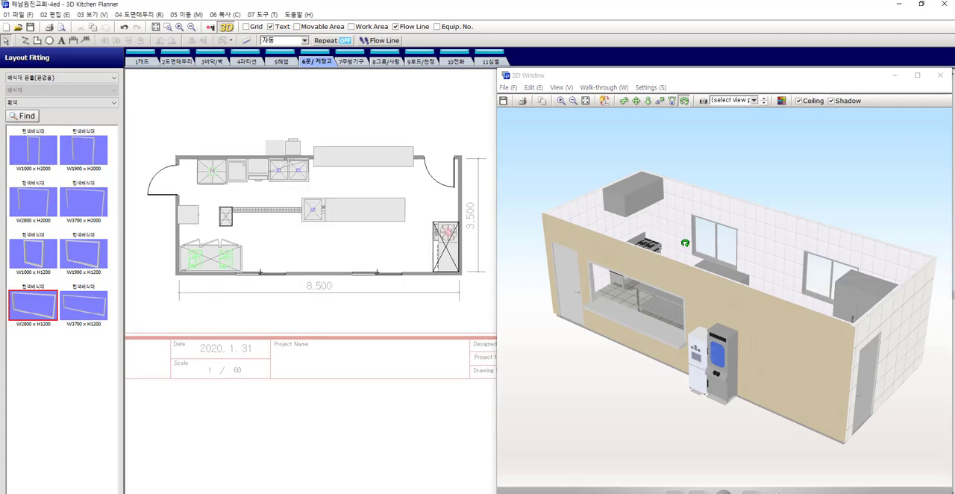
{"action": "left_click_drag", "start_coordinate": [684, 243], "coordinate": [699, 293]}
{"action": "scroll", "coordinate": [362, 195], "scroll_direction": "up", "scroll_amount": 4}
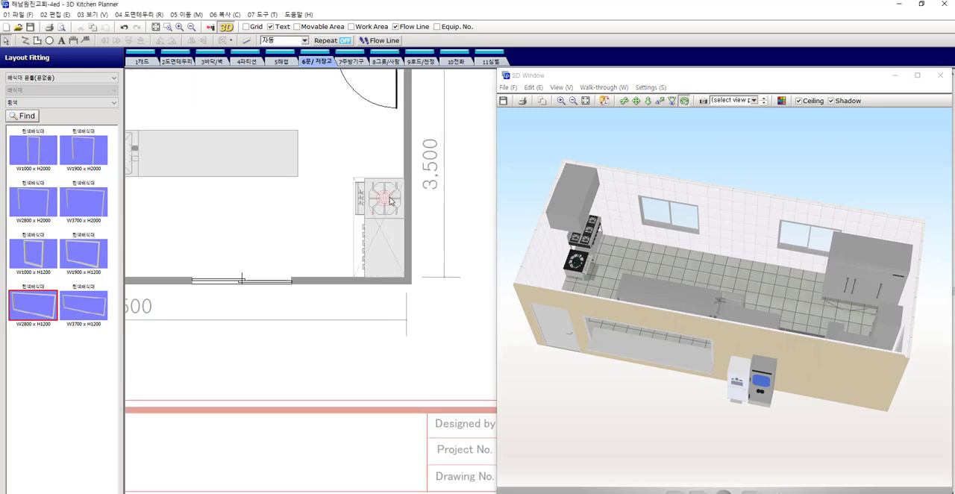
{"action": "left_click", "coordinate": [357, 63]}
{"action": "left_click", "coordinate": [385, 199]}
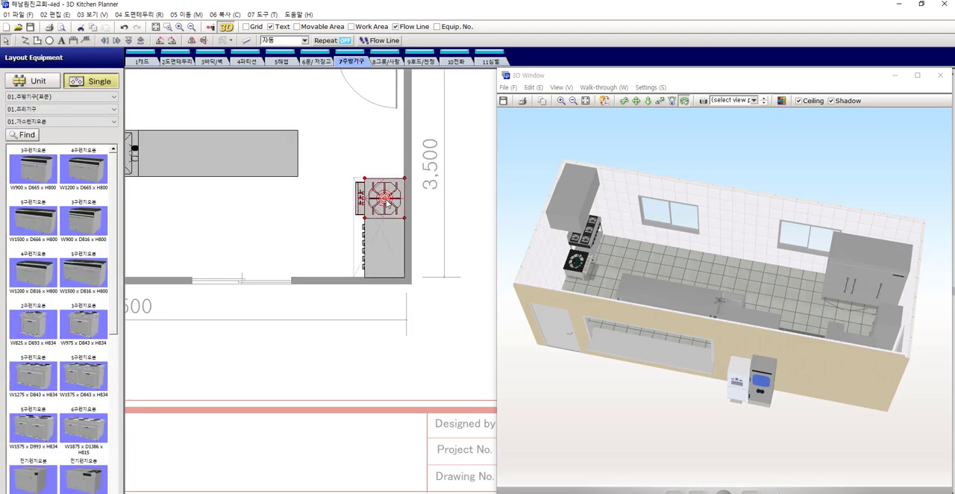
{"action": "double_click", "coordinate": [386, 202]}
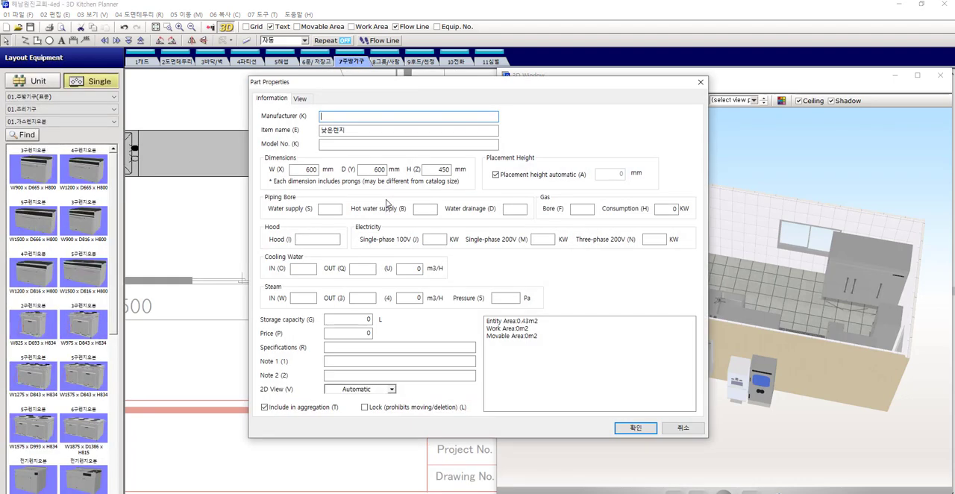
{"action": "key", "text": "Escape"}
{"action": "left_click", "coordinate": [382, 143]}
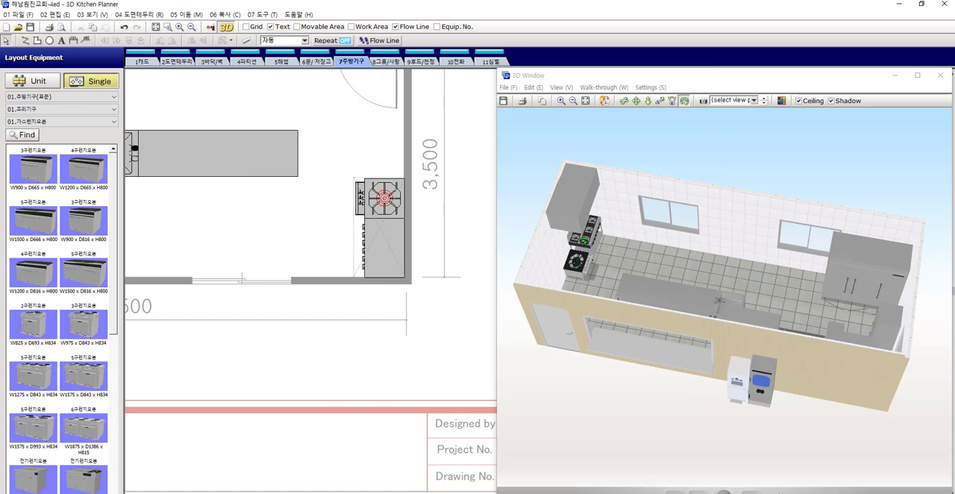
Delete the six-burner range between the low range and the room corner, and list the 03.가스테이블렌지 equipment category
{"action": "left_click_drag", "start_coordinate": [580, 238], "coordinate": [631, 234]}
{"action": "scroll", "coordinate": [595, 233], "scroll_direction": "up", "scroll_amount": 3}
{"action": "left_click_drag", "start_coordinate": [578, 208], "coordinate": [564, 231]}
{"action": "left_click", "coordinate": [386, 248]}
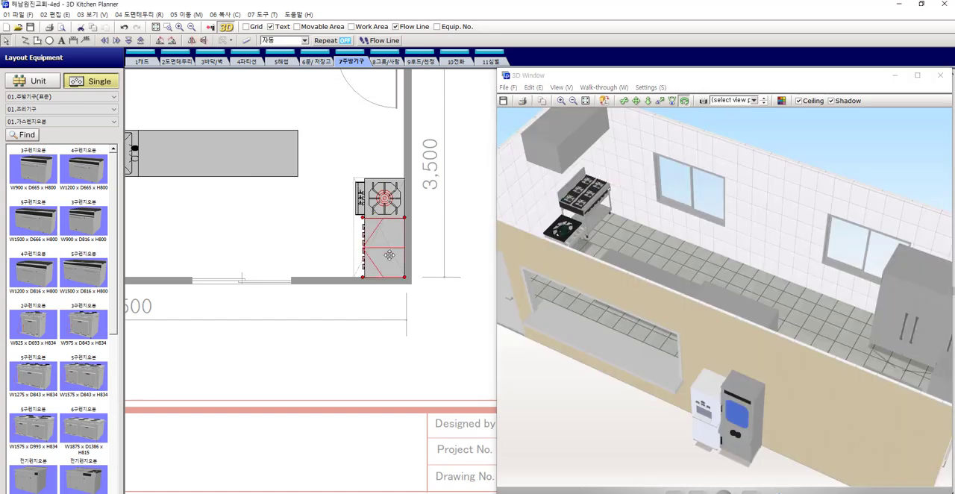
{"action": "key", "text": "Delete"}
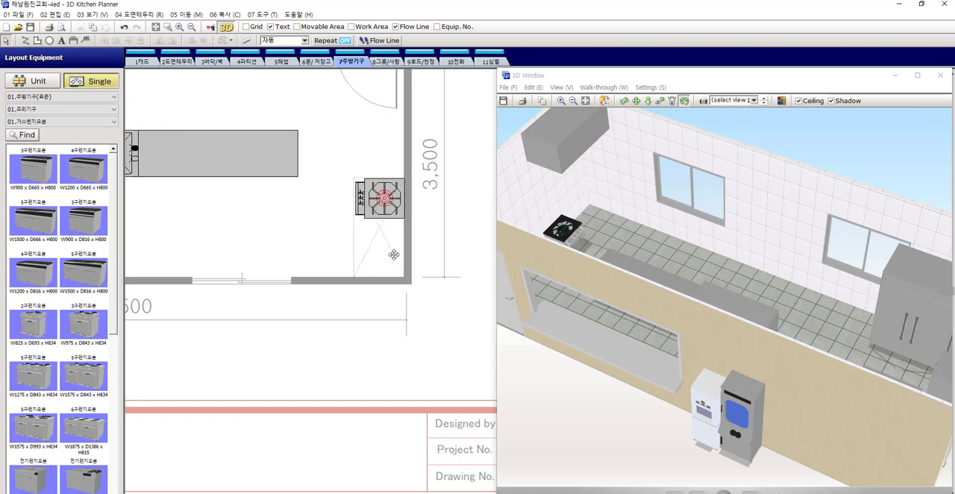
{"action": "left_click", "coordinate": [50, 121]}
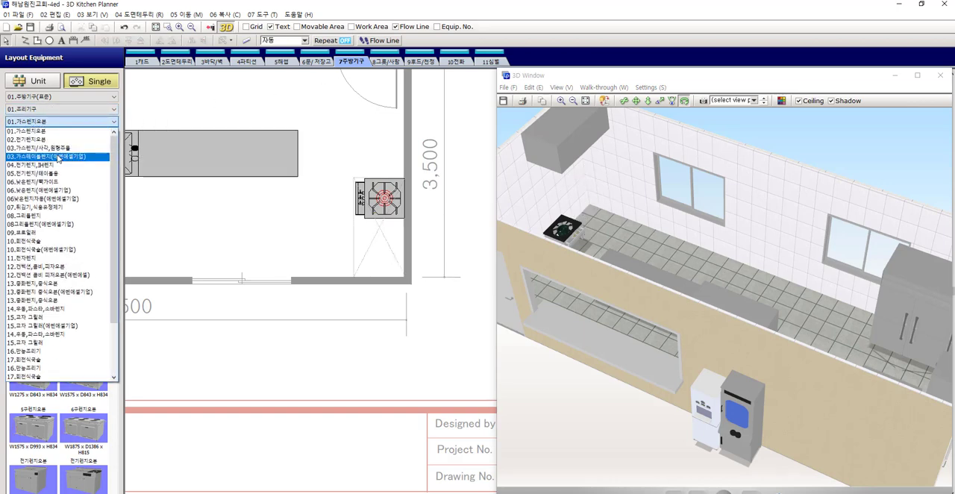
{"action": "left_click", "coordinate": [58, 157]}
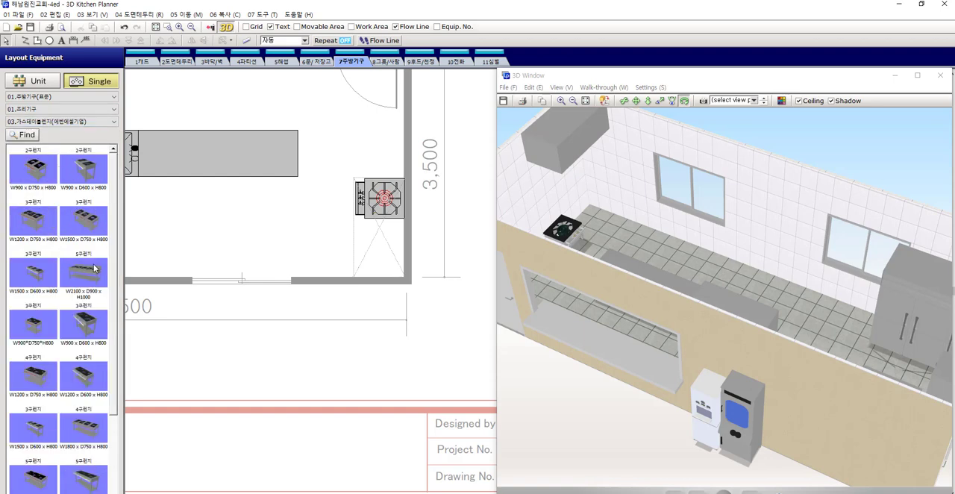
{"action": "left_click", "coordinate": [93, 177]}
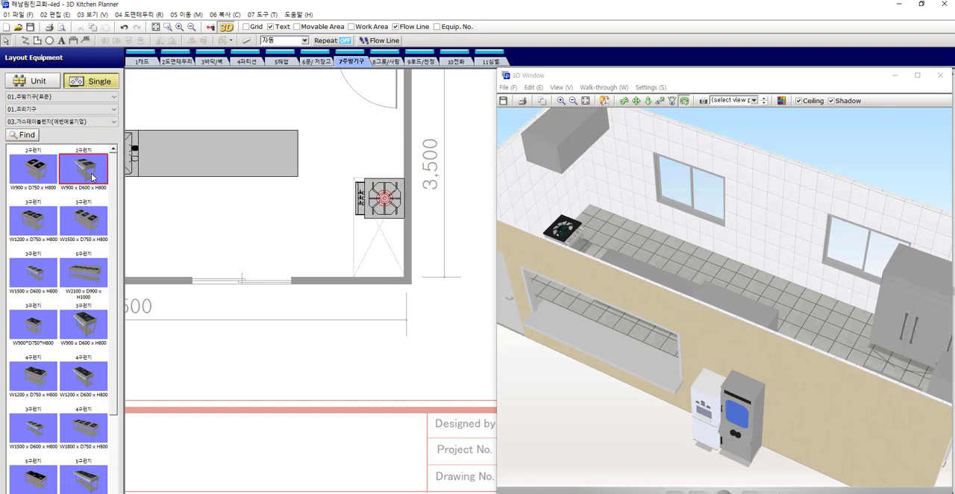
{"action": "left_click", "coordinate": [385, 256]}
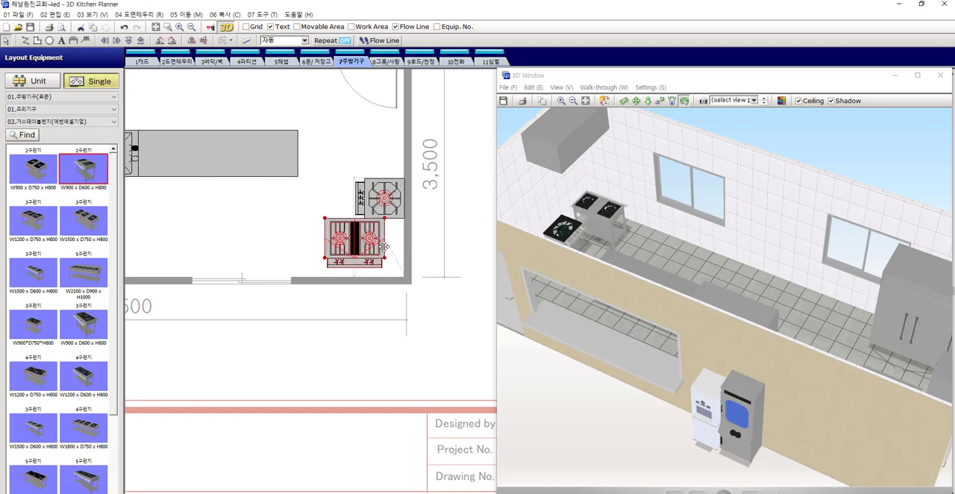
{"action": "key", "text": "Delete"}
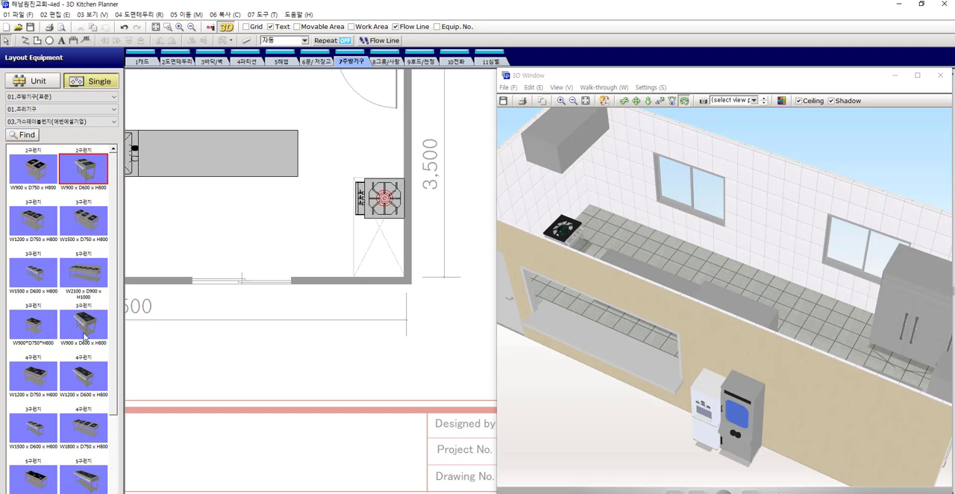
Place the 3구렌지 W900*D750*H800, rotate it a quarter turn and move it into the corner beside the low range
{"action": "left_click", "coordinate": [33, 324]}
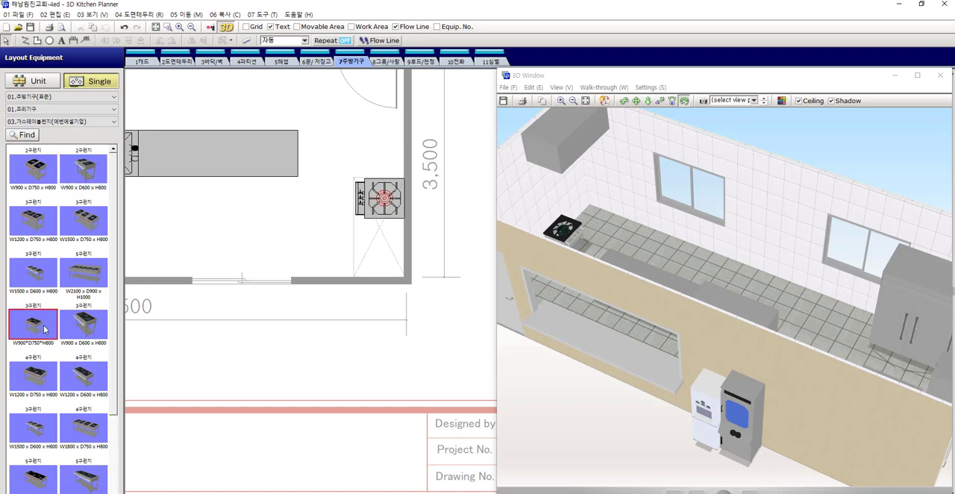
{"action": "left_click", "coordinate": [315, 256]}
{"action": "left_click", "coordinate": [348, 314]}
{"action": "scroll", "coordinate": [351, 308], "scroll_direction": "up", "scroll_amount": 2}
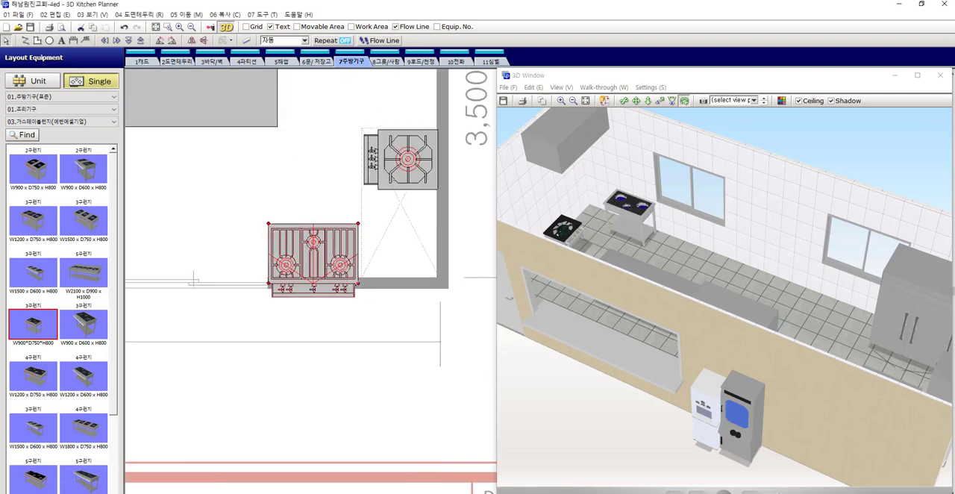
{"action": "left_click_drag", "start_coordinate": [359, 283], "coordinate": [283, 297]}
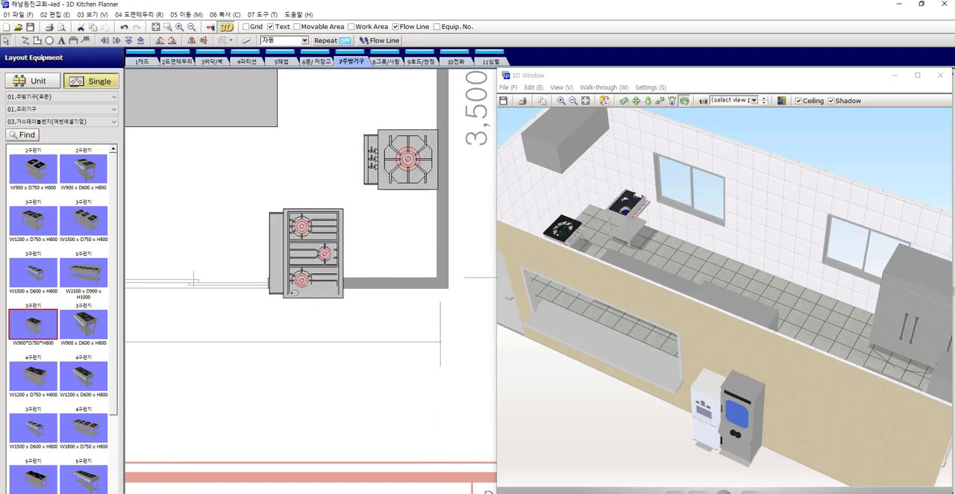
{"action": "left_click_drag", "start_coordinate": [386, 211], "coordinate": [414, 205]}
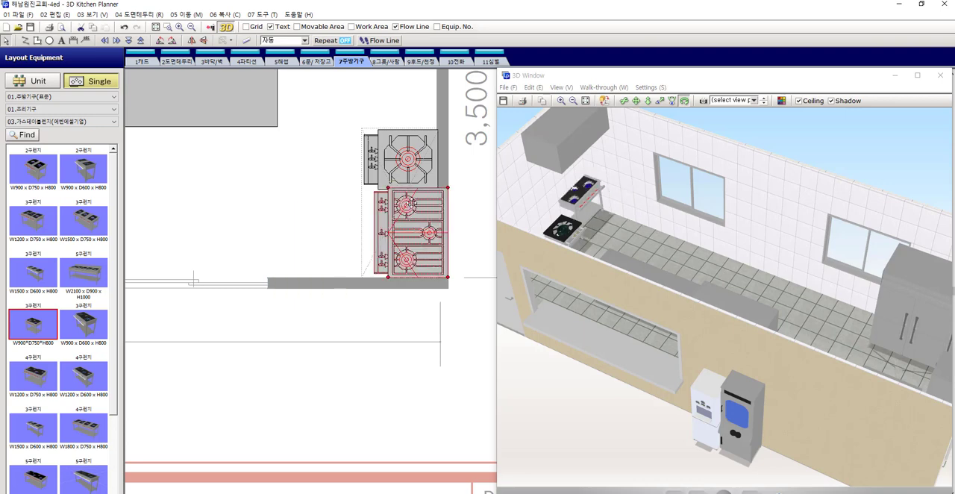
Inspect the newly placed three-burner range in the floor plan and view the kitchen from several sides in the 3D view
{"action": "scroll", "coordinate": [410, 201], "scroll_direction": "up", "scroll_amount": 3}
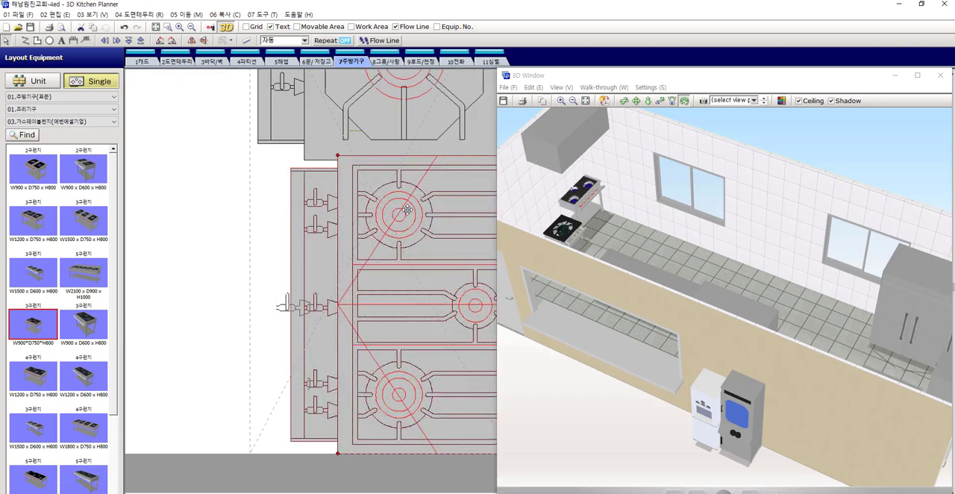
{"action": "scroll", "coordinate": [388, 199], "scroll_direction": "down", "scroll_amount": 3}
{"action": "scroll", "coordinate": [405, 206], "scroll_direction": "down", "scroll_amount": 2}
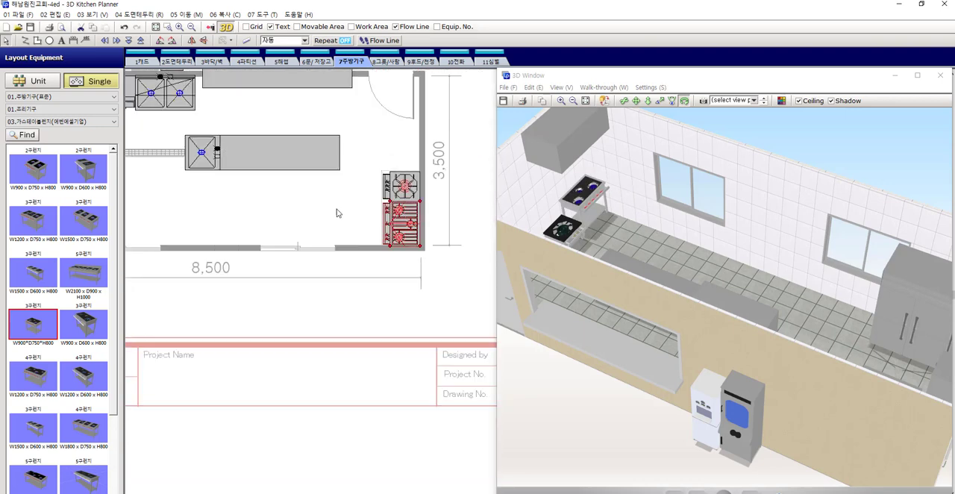
{"action": "left_click_drag", "start_coordinate": [595, 195], "coordinate": [650, 217]}
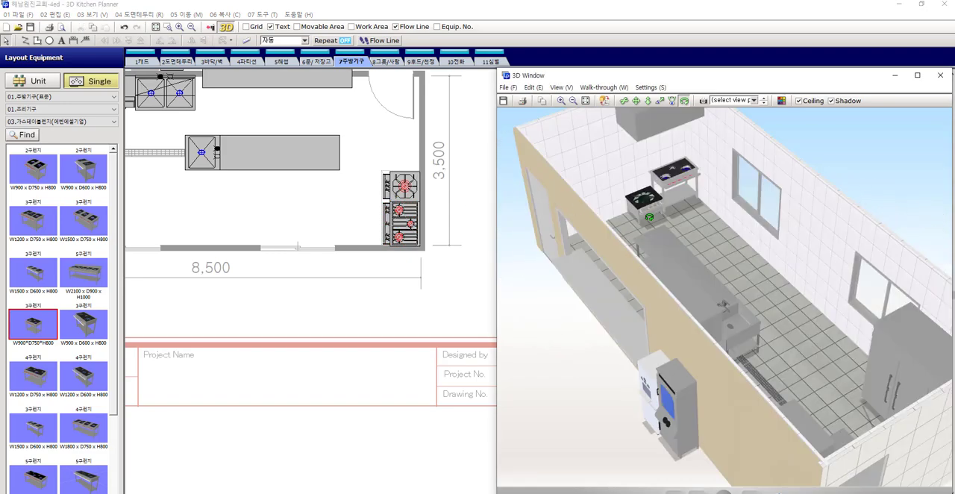
{"action": "scroll", "coordinate": [660, 189], "scroll_direction": "down", "scroll_amount": 2}
{"action": "left_click", "coordinate": [371, 209]}
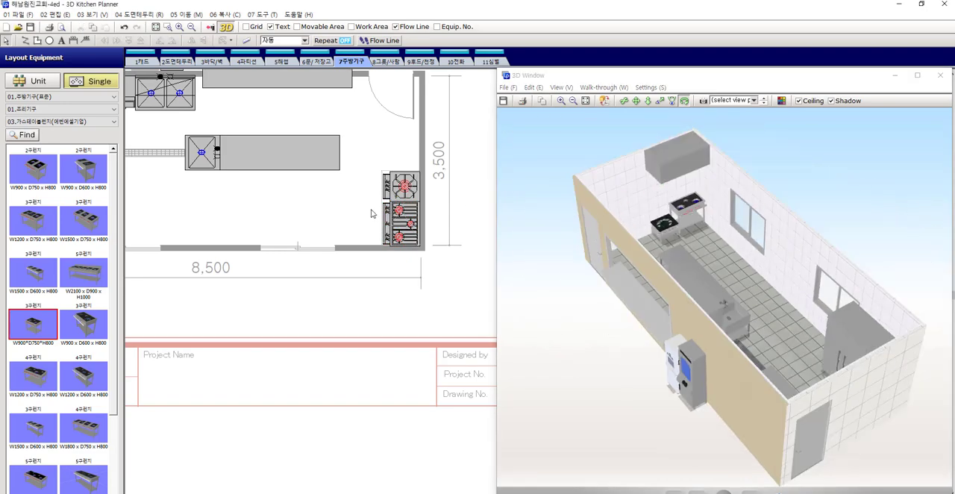
{"action": "left_click_drag", "start_coordinate": [725, 230], "coordinate": [883, 236]}
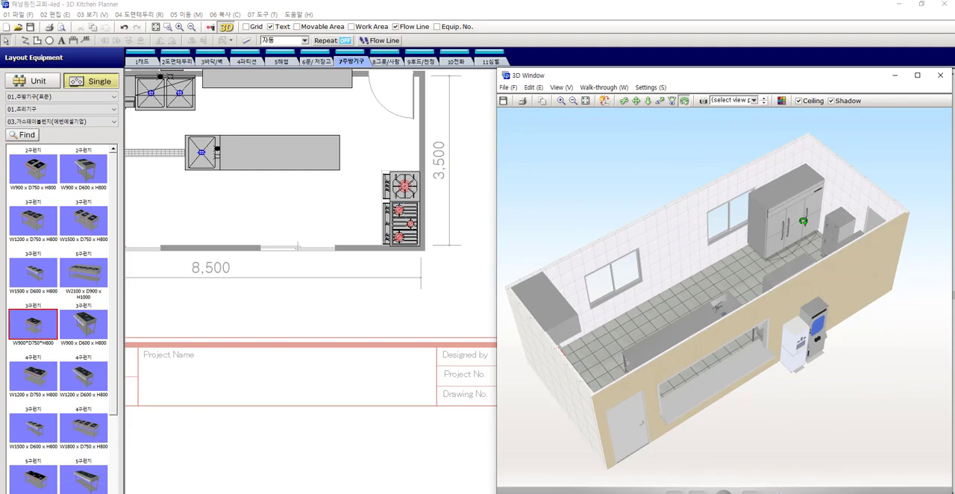
{"action": "left_click_drag", "start_coordinate": [698, 260], "coordinate": [679, 235]}
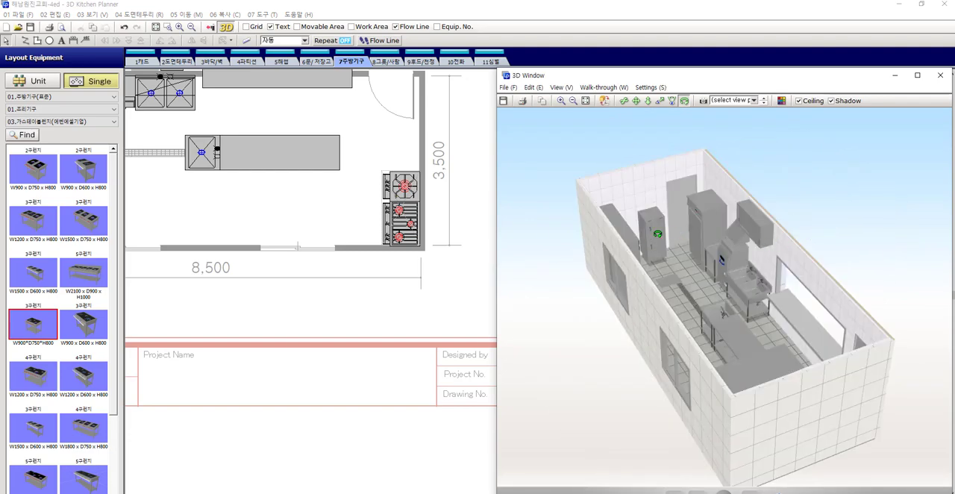
{"action": "scroll", "coordinate": [658, 234], "scroll_direction": "up", "scroll_amount": 3}
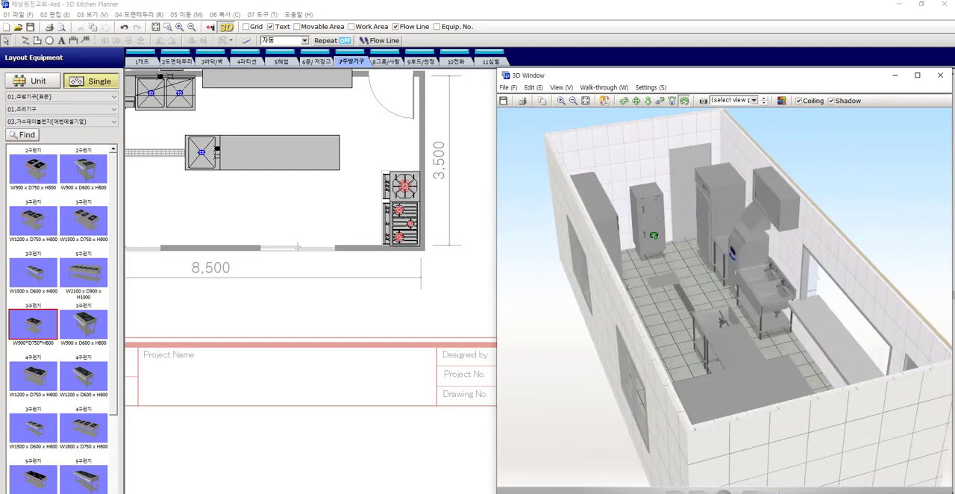
{"action": "scroll", "coordinate": [654, 236], "scroll_direction": "up", "scroll_amount": 2}
Delete the cabinet standing against the side wall between the entrance door and the large refrigerator
{"action": "scroll", "coordinate": [293, 170], "scroll_direction": "down", "scroll_amount": 3}
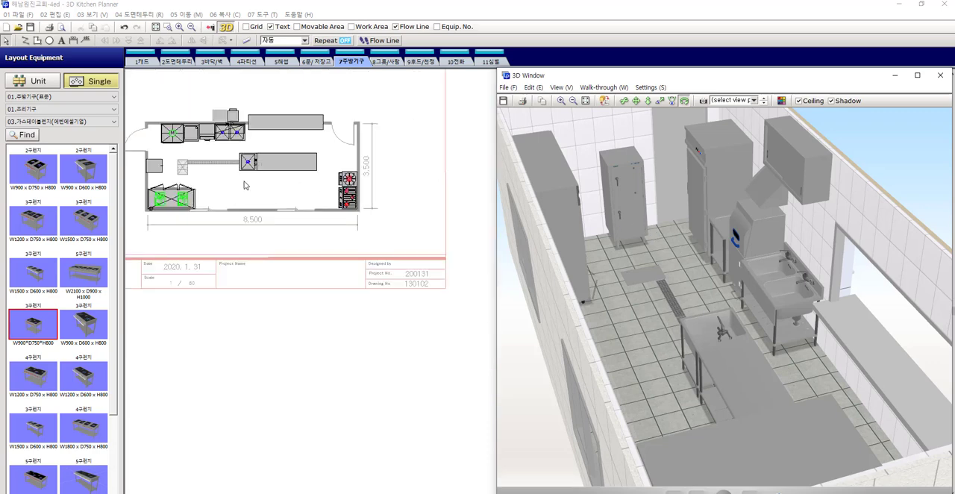
{"action": "scroll", "coordinate": [296, 209], "scroll_direction": "up", "scroll_amount": 5}
{"action": "left_click", "coordinate": [265, 200]}
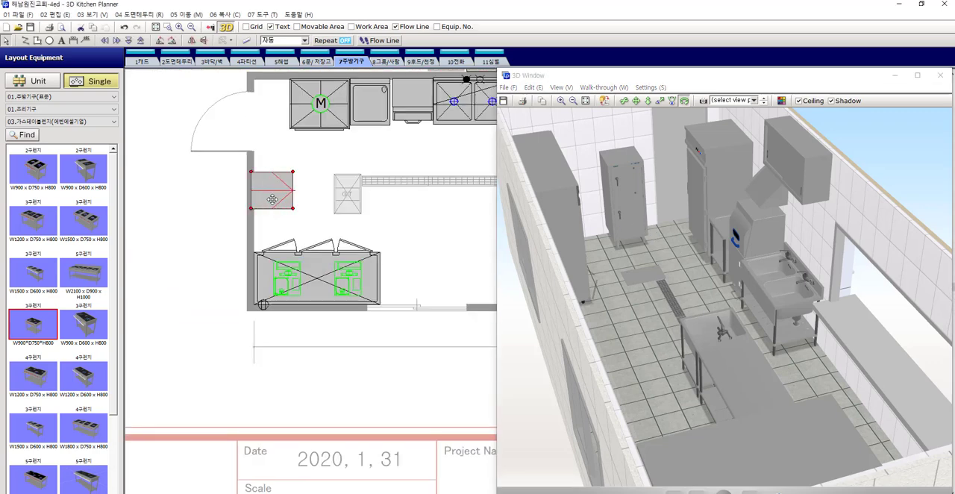
{"action": "key", "text": "Delete"}
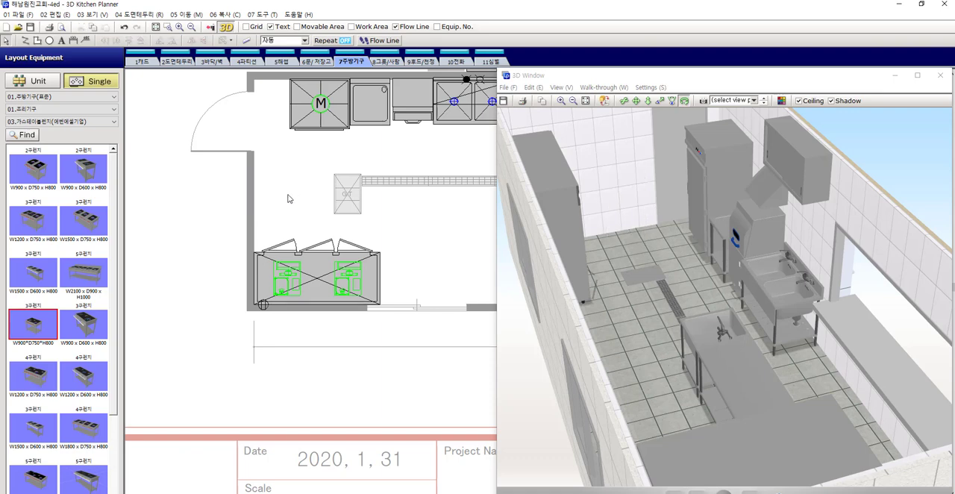
From 09.소독기구,손세정대, category 04.칼도마소독기, place the 칼도마소독기 W550 x D637 x H1350 by the side wall where the cabinet stood
{"action": "left_click", "coordinate": [57, 109]}
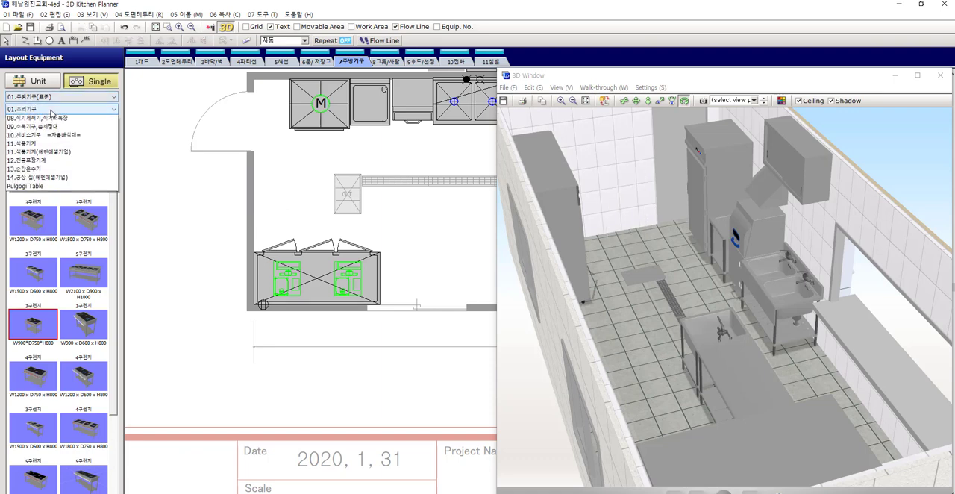
{"action": "left_click", "coordinate": [34, 186]}
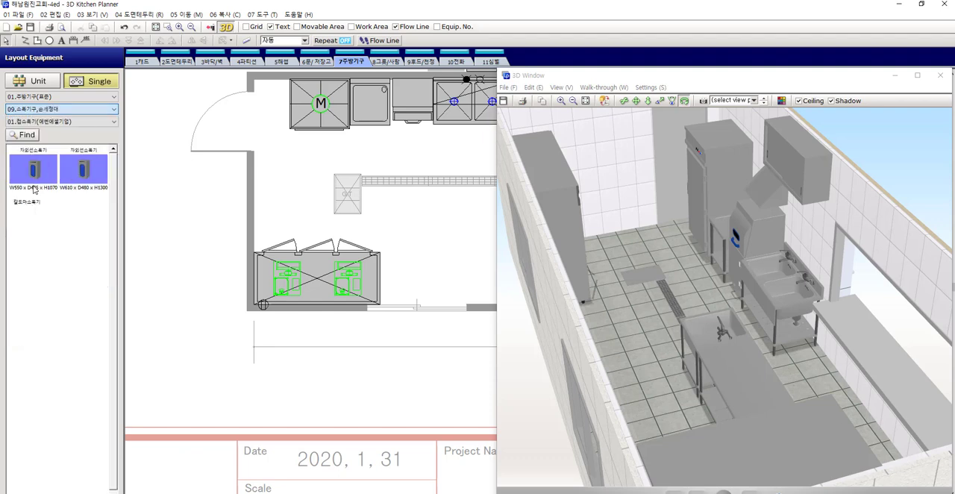
{"action": "left_click", "coordinate": [46, 124]}
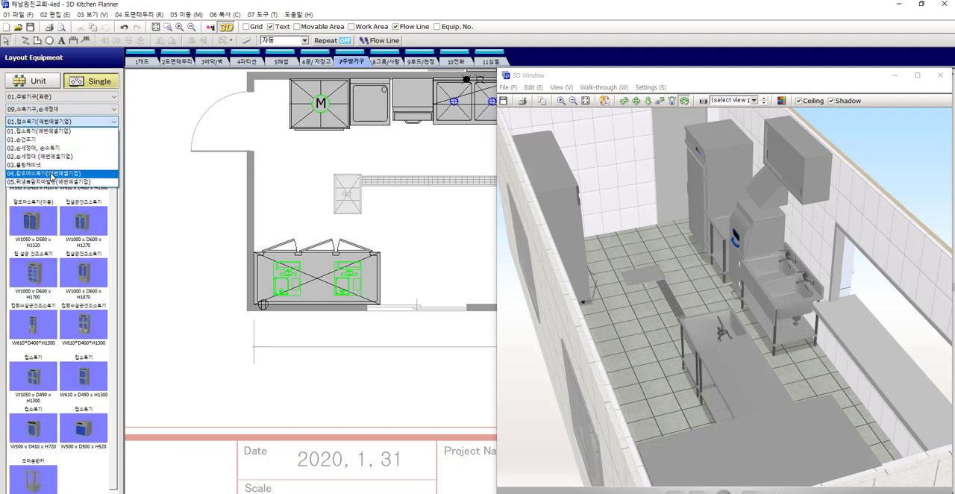
{"action": "left_click", "coordinate": [51, 173]}
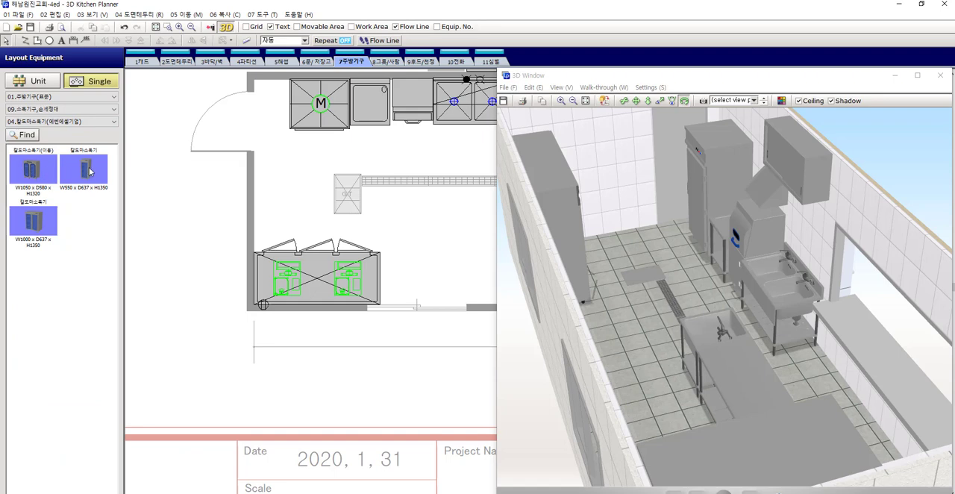
{"action": "left_click", "coordinate": [85, 170]}
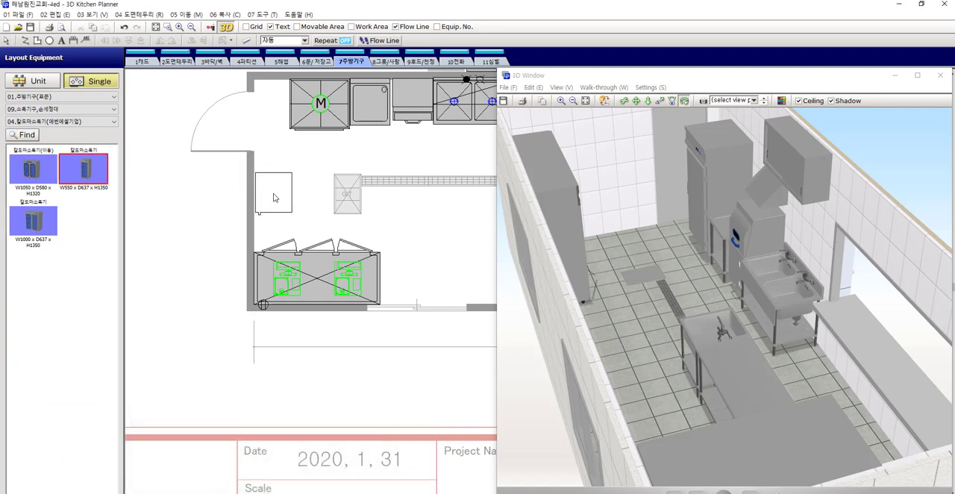
{"action": "left_click", "coordinate": [273, 198]}
Rotate the knife and board sterilizer a quarter turn so its door faces the room, and set its back against the side wall
{"action": "scroll", "coordinate": [273, 197], "scroll_direction": "up", "scroll_amount": 1}
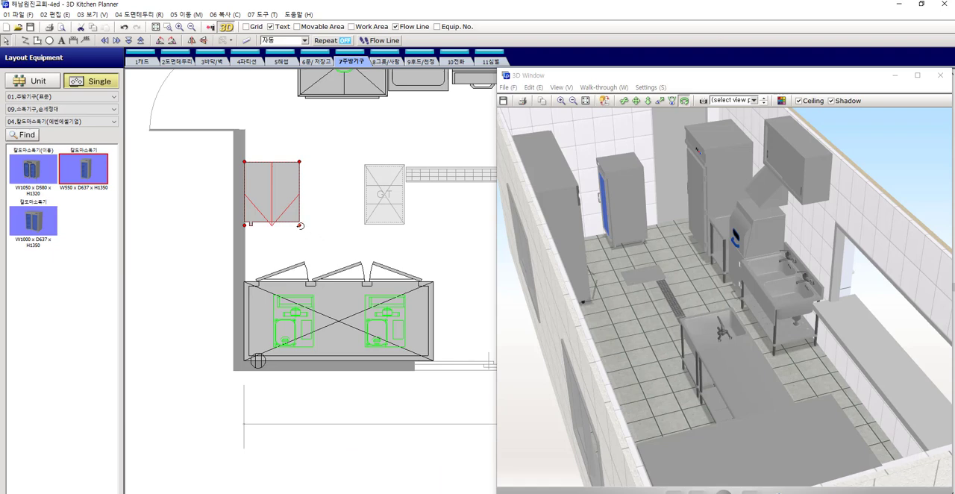
{"action": "left_click_drag", "start_coordinate": [300, 224], "coordinate": [332, 183]}
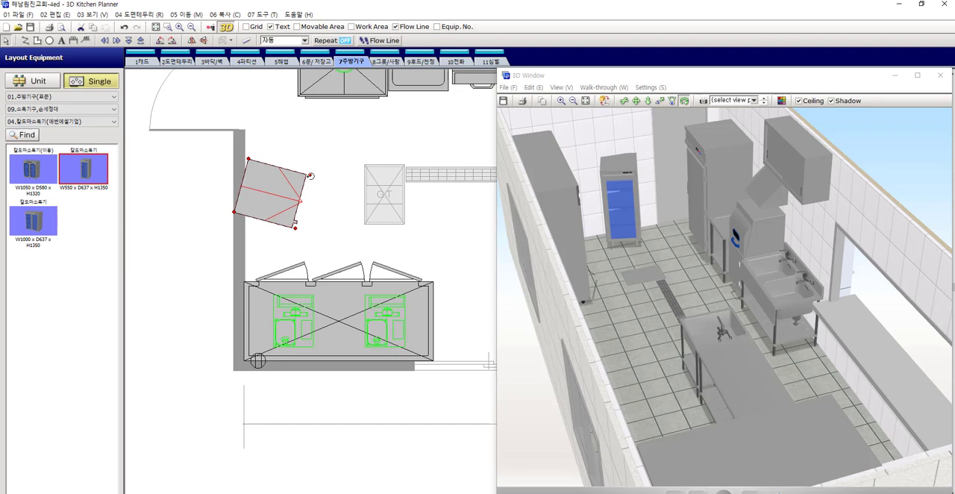
{"action": "key", "text": "ctrl+z"}
{"action": "scroll", "coordinate": [219, 191], "scroll_direction": "up", "scroll_amount": 3}
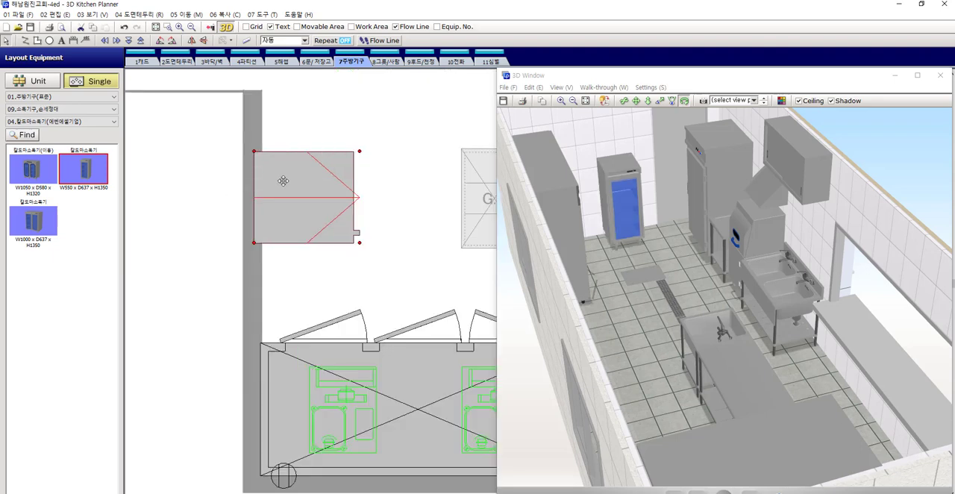
{"action": "left_click_drag", "start_coordinate": [284, 181], "coordinate": [290, 161]}
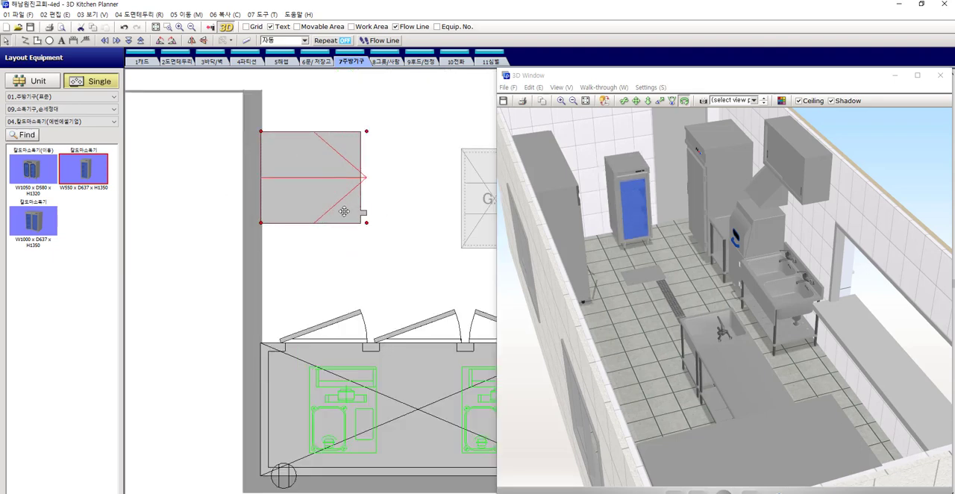
Move the sterilizer down along the side wall until it stands directly beside the large refrigerator
{"action": "scroll", "coordinate": [344, 211], "scroll_direction": "down", "scroll_amount": 3}
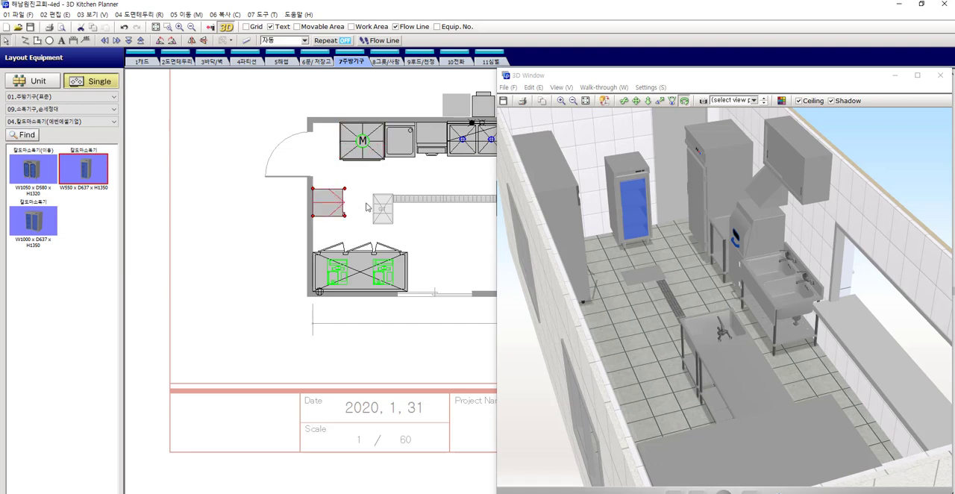
{"action": "scroll", "coordinate": [344, 246], "scroll_direction": "up", "scroll_amount": 1}
{"action": "key", "text": "Down"}
{"action": "key", "text": "Down"}
{"action": "key", "text": "Down"}
{"action": "key", "text": "Down"}
{"action": "key", "text": "Down"}
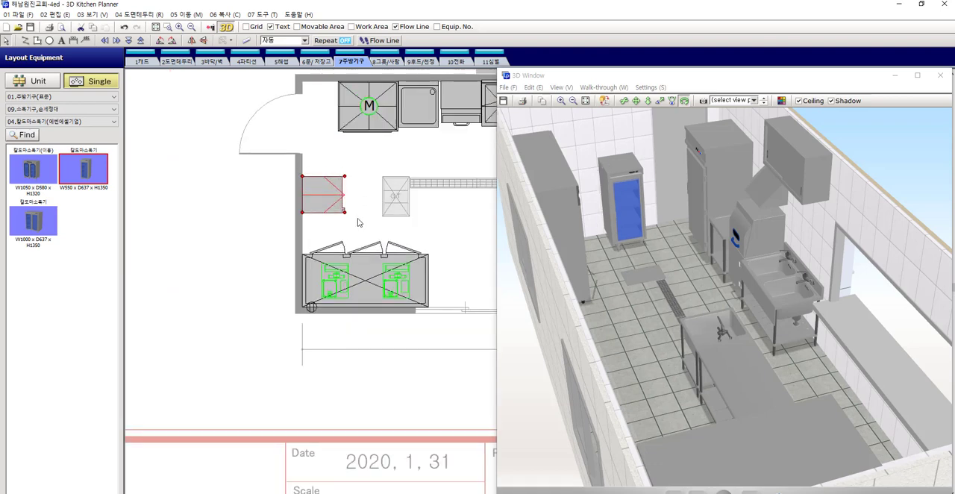
{"action": "scroll", "coordinate": [374, 228], "scroll_direction": "up", "scroll_amount": 3}
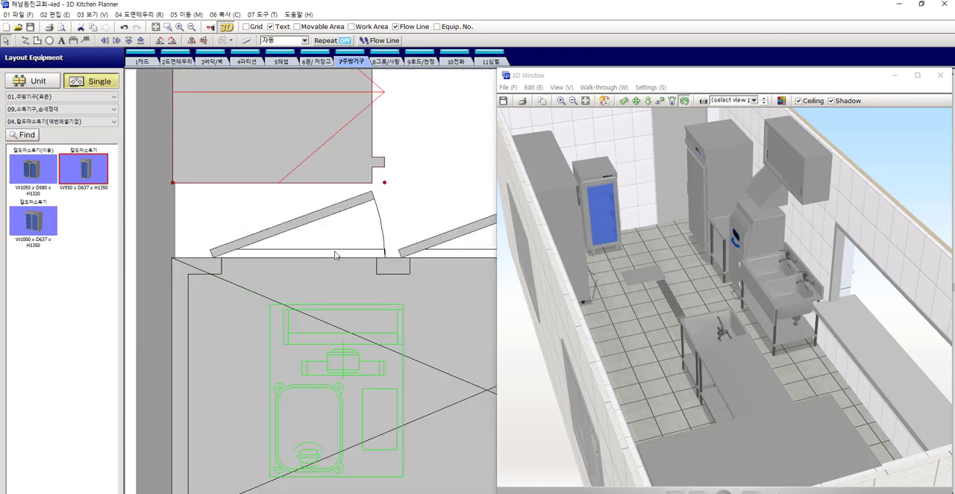
{"action": "key", "text": "Down"}
{"action": "key", "text": "Down"}
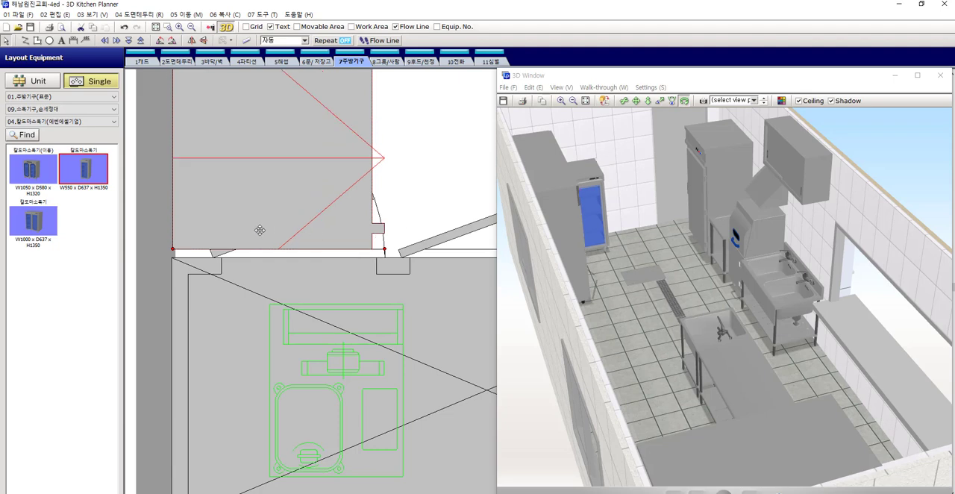
{"action": "scroll", "coordinate": [261, 234], "scroll_direction": "down", "scroll_amount": 4}
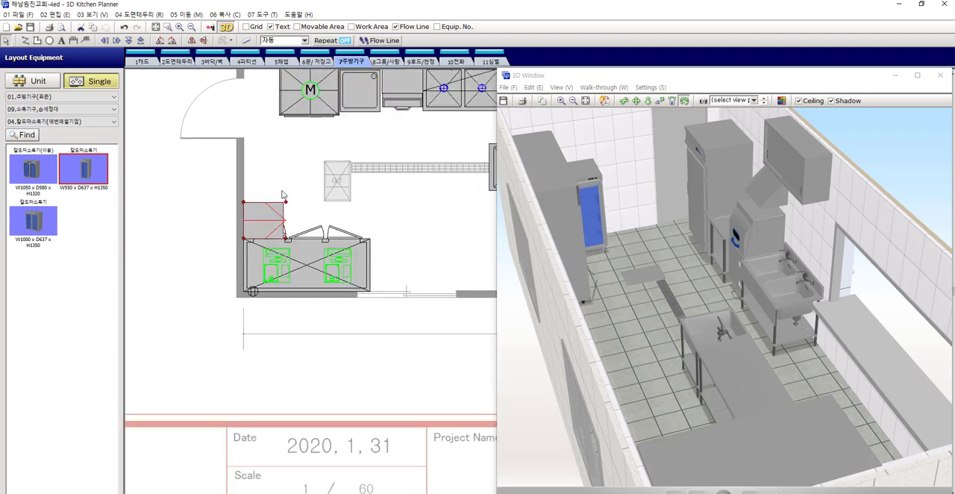
{"action": "left_click", "coordinate": [282, 196]}
Move the sterilizer up along the wall by an entered distance, clear of the refrigerator's door swing
{"action": "left_click", "coordinate": [300, 258]}
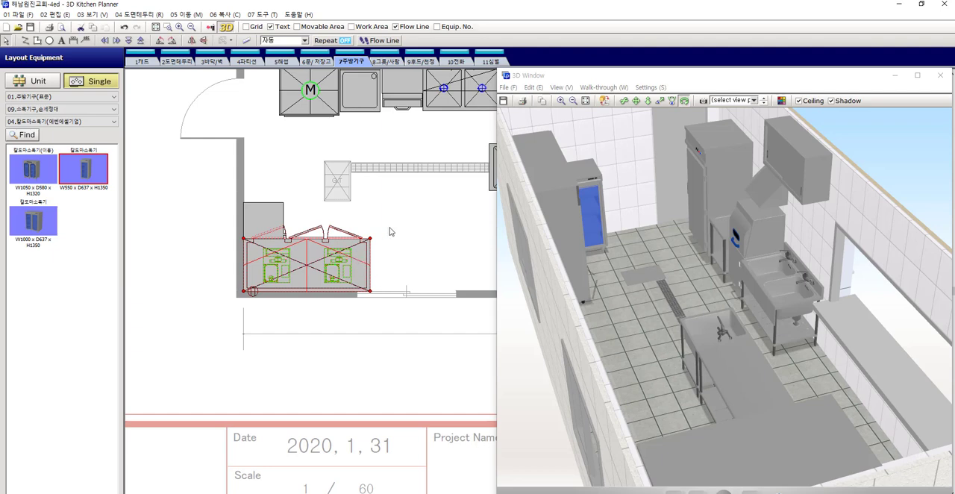
{"action": "left_click", "coordinate": [251, 228]}
{"action": "left_click", "coordinate": [258, 218]}
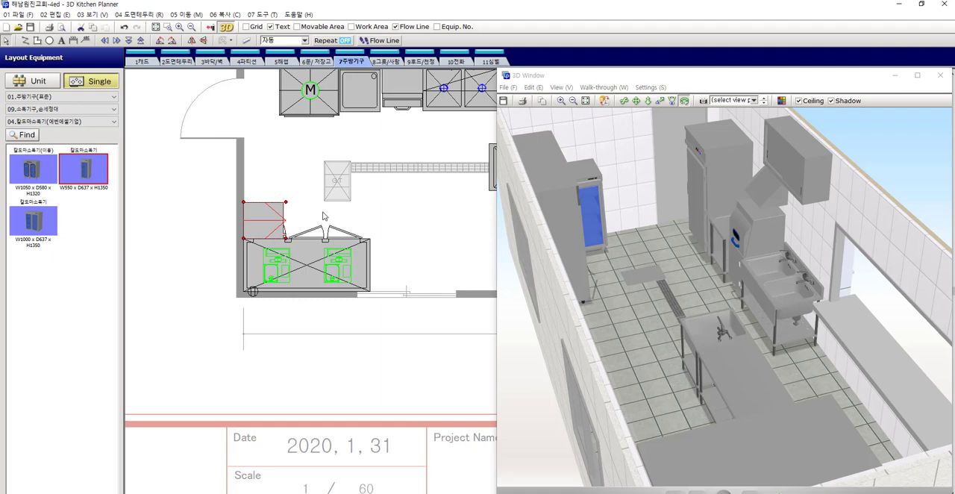
{"action": "key", "text": "Up"}
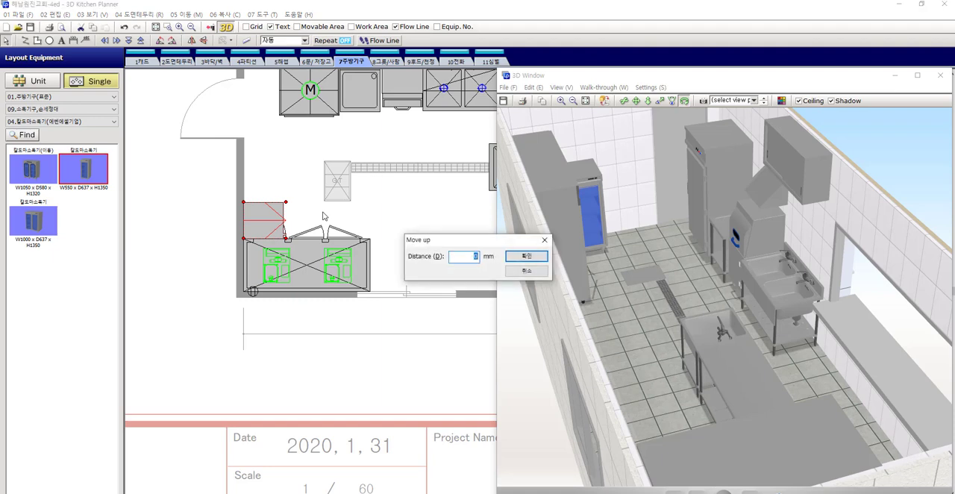
{"action": "key", "text": "Return"}
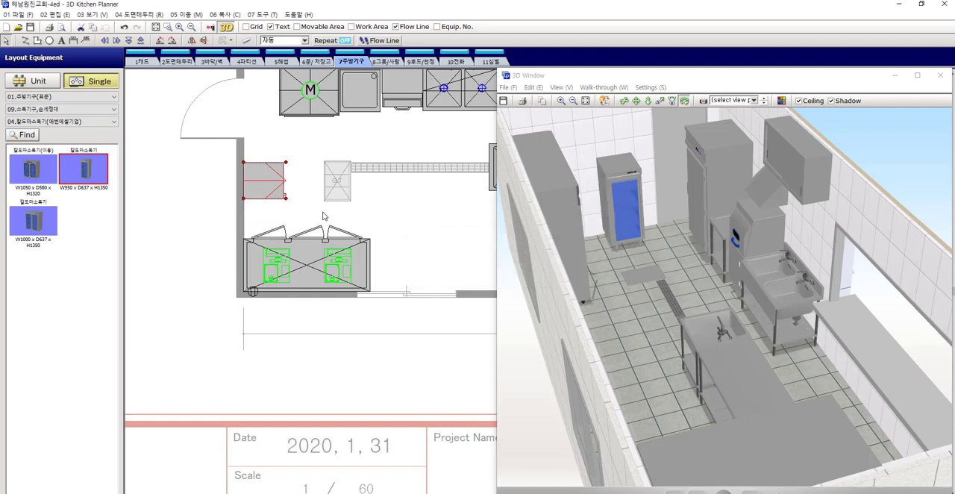
{"action": "left_click", "coordinate": [374, 218]}
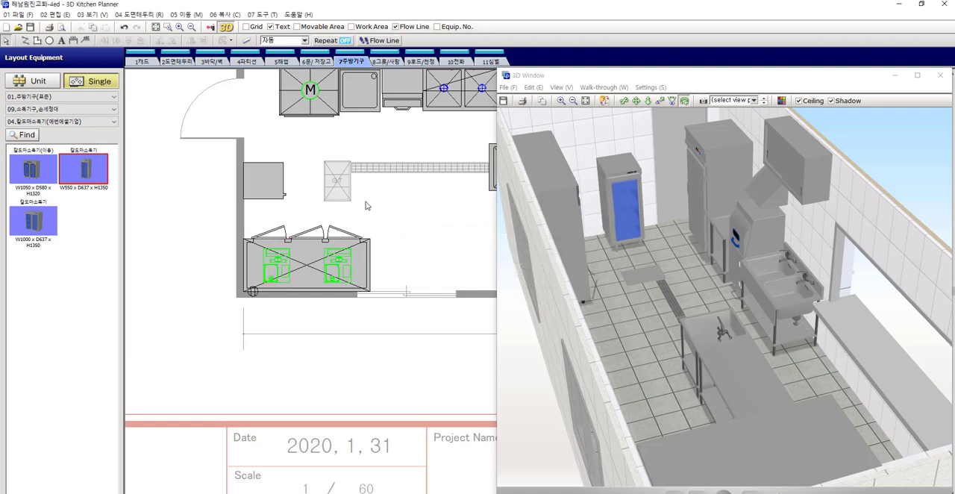
Move the rack shelf from above the dishwasher to the wall over the table beside the refrigerator marked M
{"action": "middle_click_drag", "start_coordinate": [366, 205], "coordinate": [309, 256]}
{"action": "left_click", "coordinate": [253, 154]}
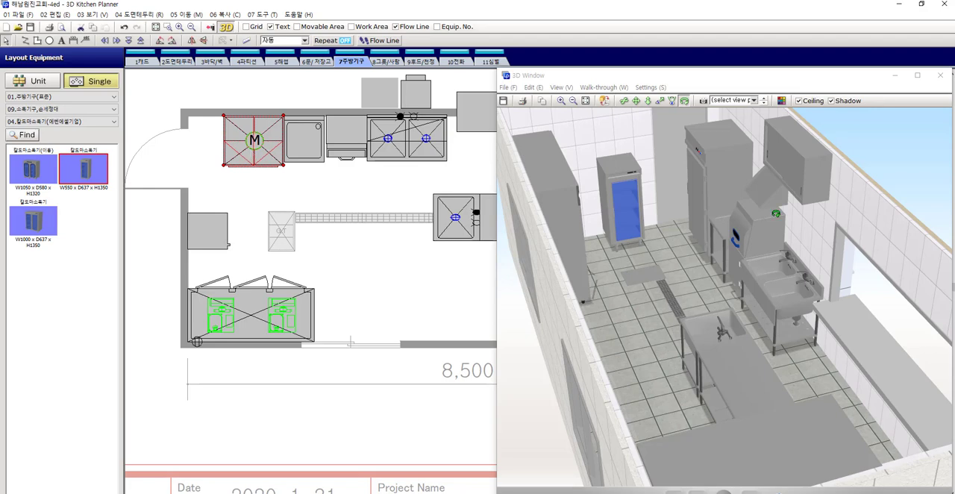
{"action": "left_click_drag", "start_coordinate": [776, 214], "coordinate": [531, 225]}
{"action": "left_click", "coordinate": [317, 158]}
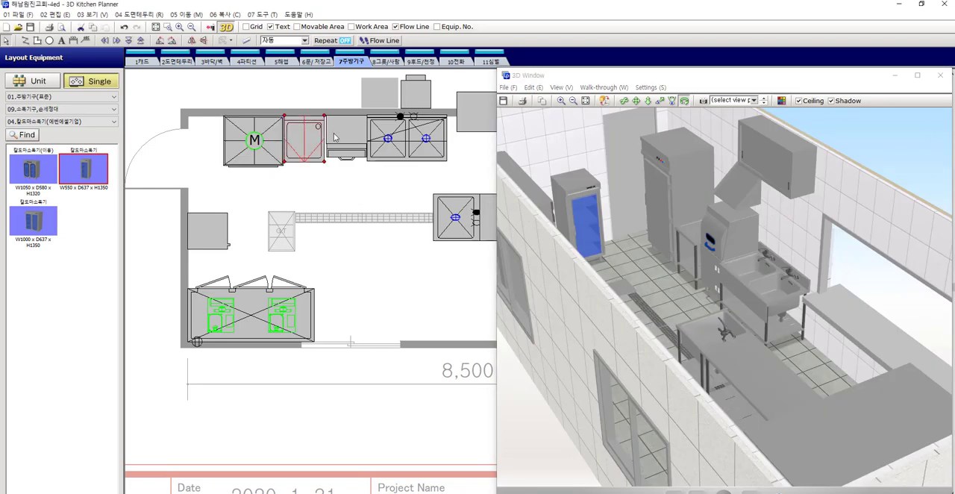
{"action": "left_click", "coordinate": [348, 136]}
{"action": "scroll", "coordinate": [313, 130], "scroll_direction": "up", "scroll_amount": 2}
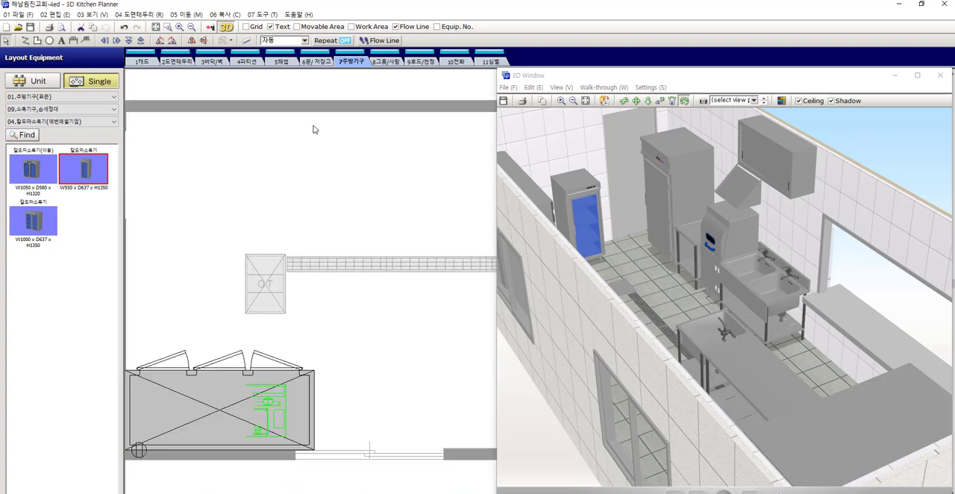
{"action": "left_click_drag", "start_coordinate": [361, 133], "coordinate": [297, 137]}
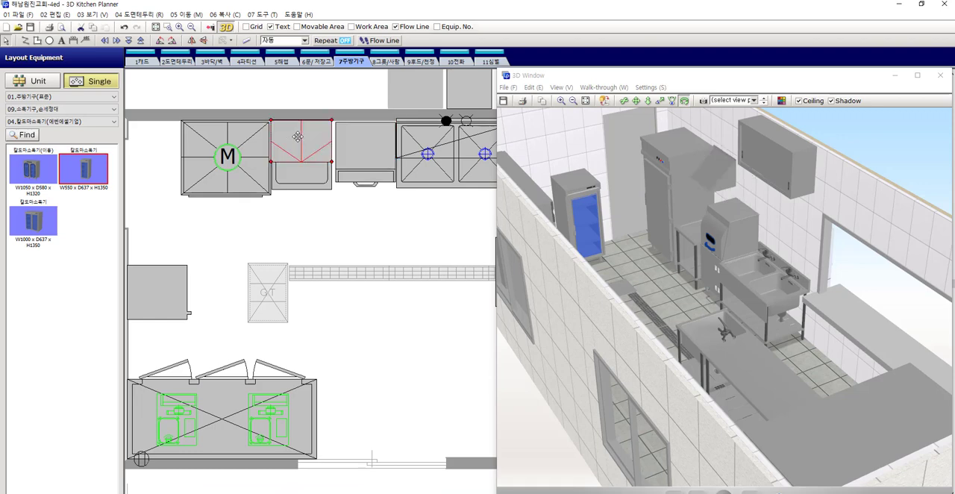
Switch off the rack shelf's automatic placement height and enter a lower mounting height for it
{"action": "double_click", "coordinate": [297, 137]}
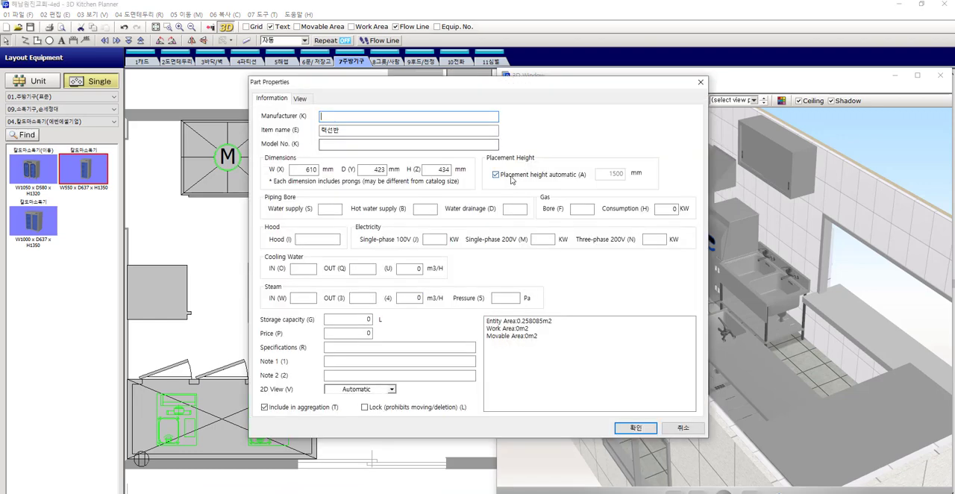
{"action": "left_click_drag", "start_coordinate": [602, 173], "coordinate": [663, 173]}
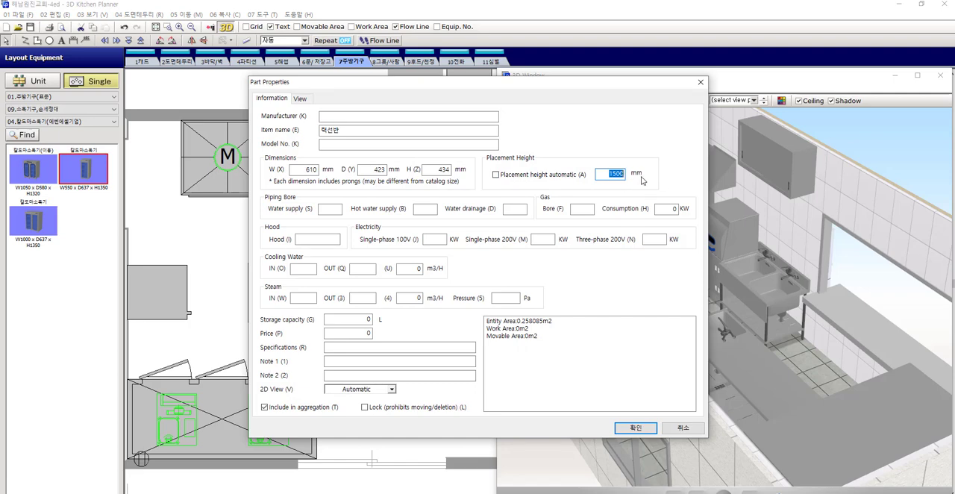
{"action": "type", "text": "9"}
{"action": "key", "text": "Return"}
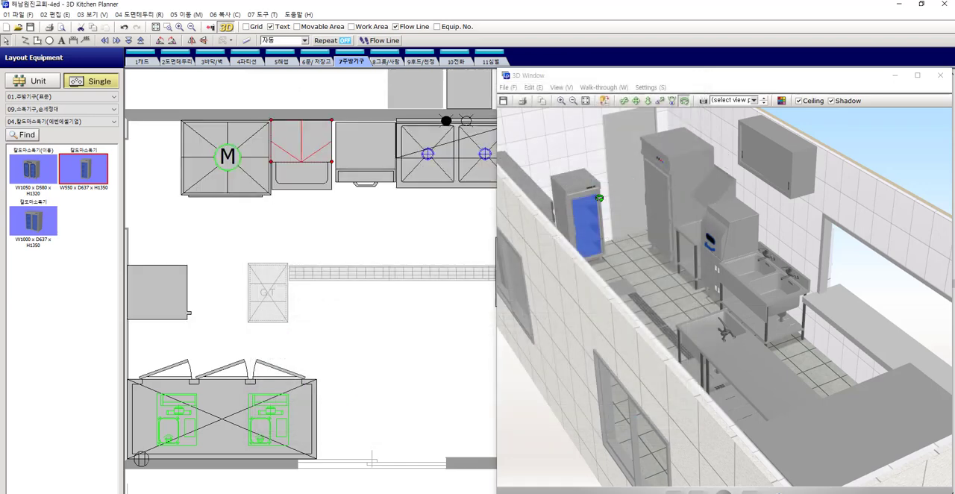
Make the long wall with the two sliding windows transparent in the 3D view so the equipment inside can be inspected
{"action": "left_click_drag", "start_coordinate": [739, 184], "coordinate": [808, 178]}
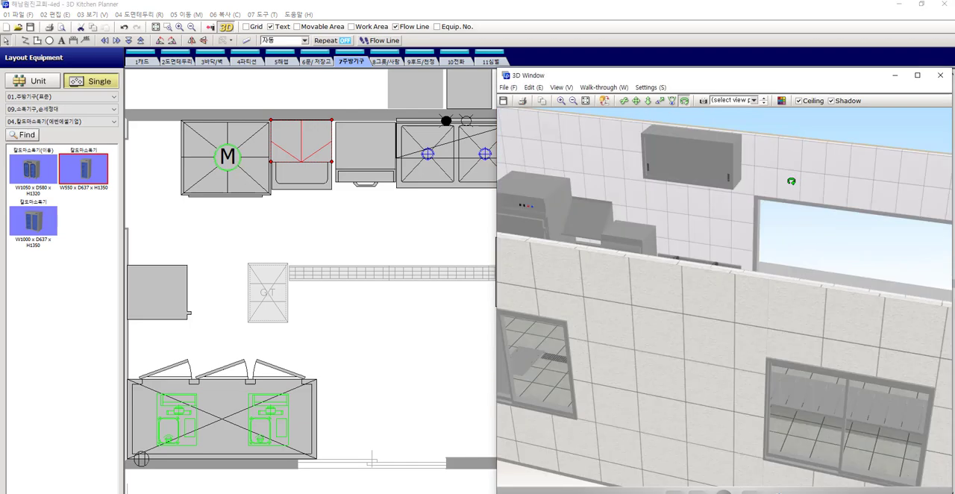
{"action": "scroll", "coordinate": [407, 216], "scroll_direction": "up", "scroll_amount": 2}
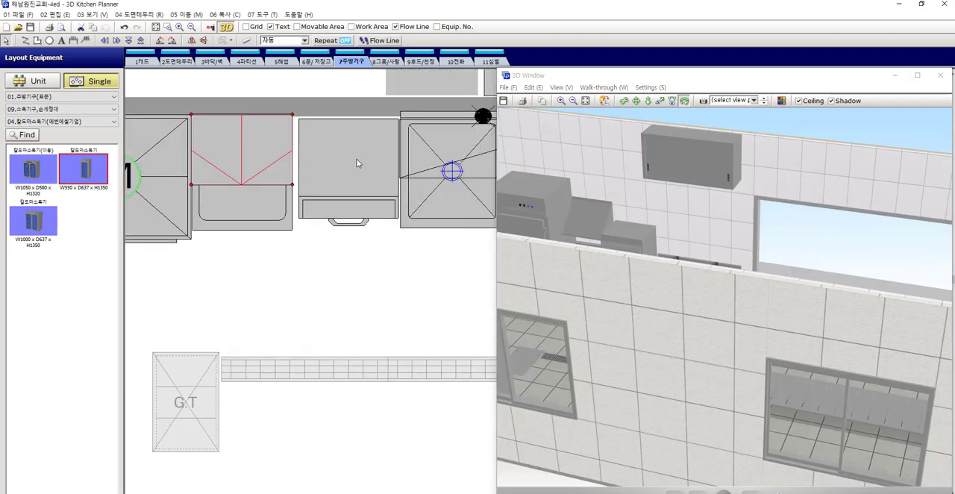
{"action": "left_click_drag", "start_coordinate": [566, 218], "coordinate": [576, 211]}
{"action": "scroll", "coordinate": [579, 211], "scroll_direction": "down", "scroll_amount": 5}
{"action": "left_click_drag", "start_coordinate": [653, 260], "coordinate": [745, 266]}
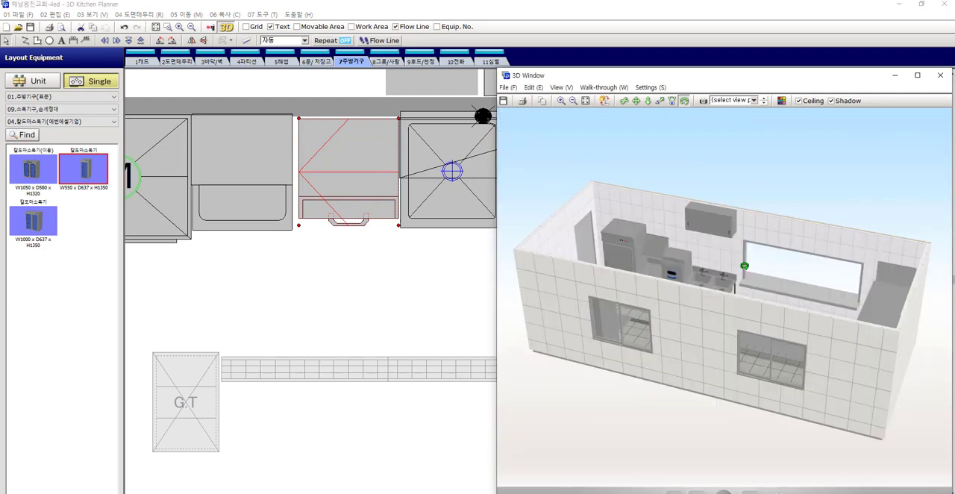
{"action": "left_click", "coordinate": [605, 101]}
{"action": "left_click", "coordinate": [651, 297]}
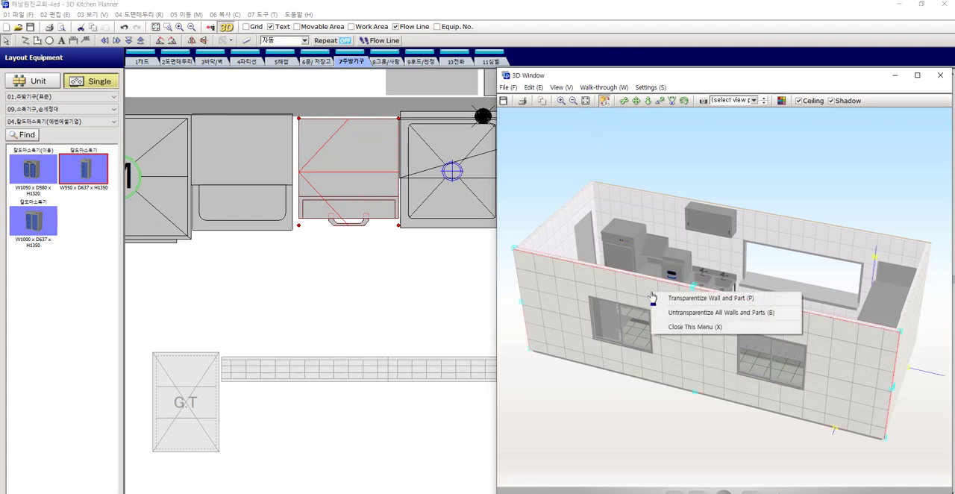
{"action": "left_click", "coordinate": [694, 298]}
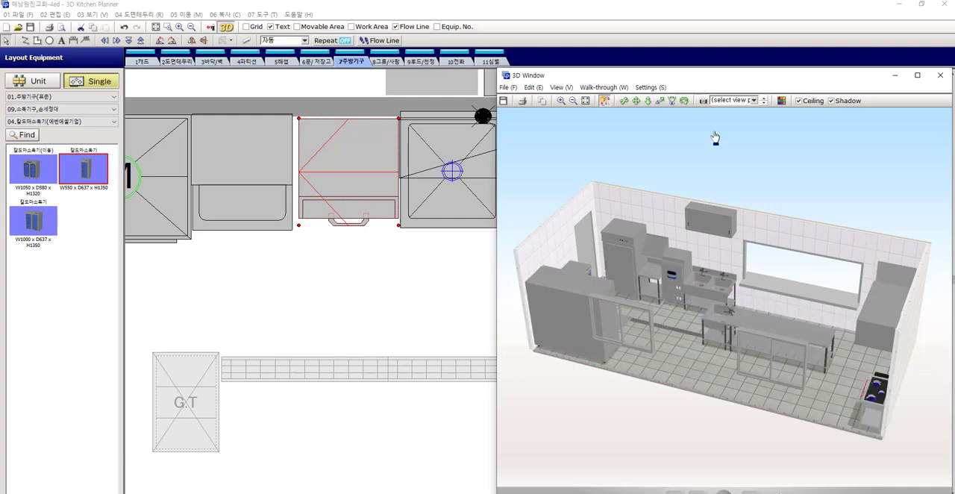
{"action": "left_click", "coordinate": [684, 100]}
{"action": "left_click_drag", "start_coordinate": [659, 150], "coordinate": [665, 142]}
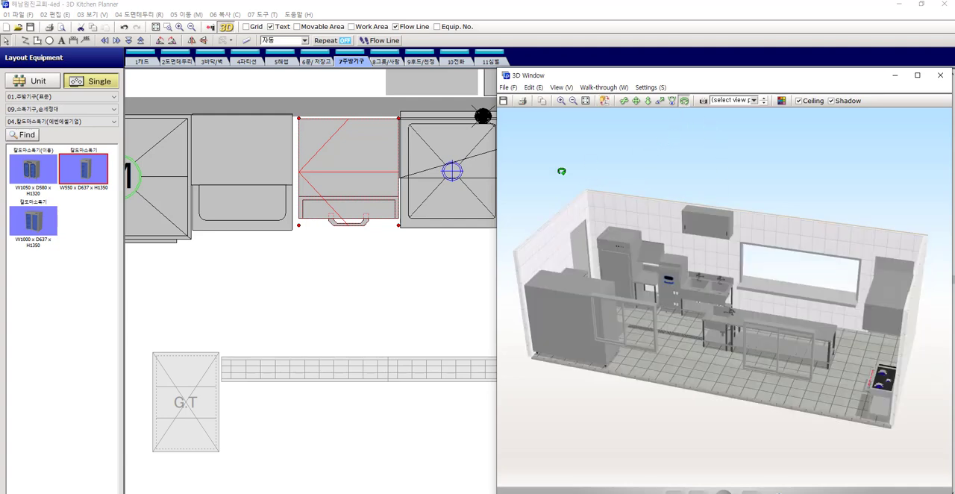
Delete the dishwasher standing between the table under the rack shelf and the two-bowl sink
{"action": "left_click", "coordinate": [379, 270]}
{"action": "left_click", "coordinate": [366, 204]}
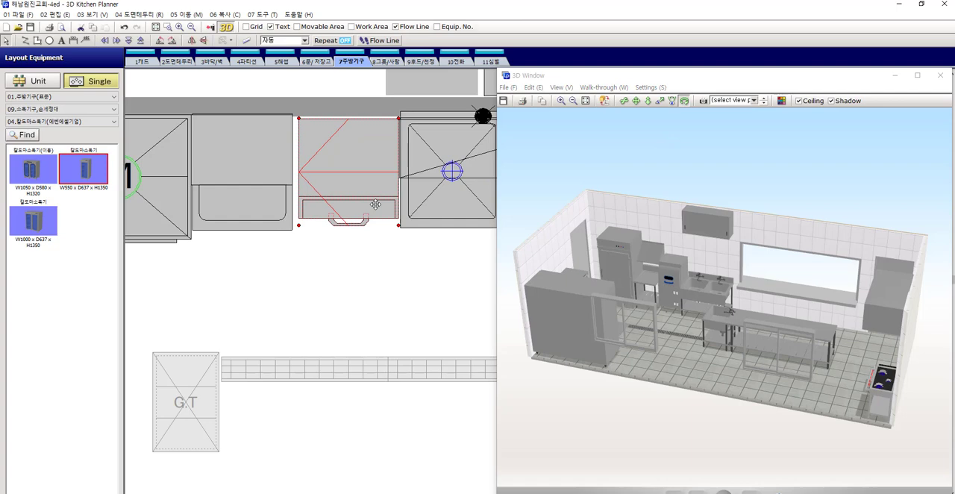
{"action": "key", "text": "Delete"}
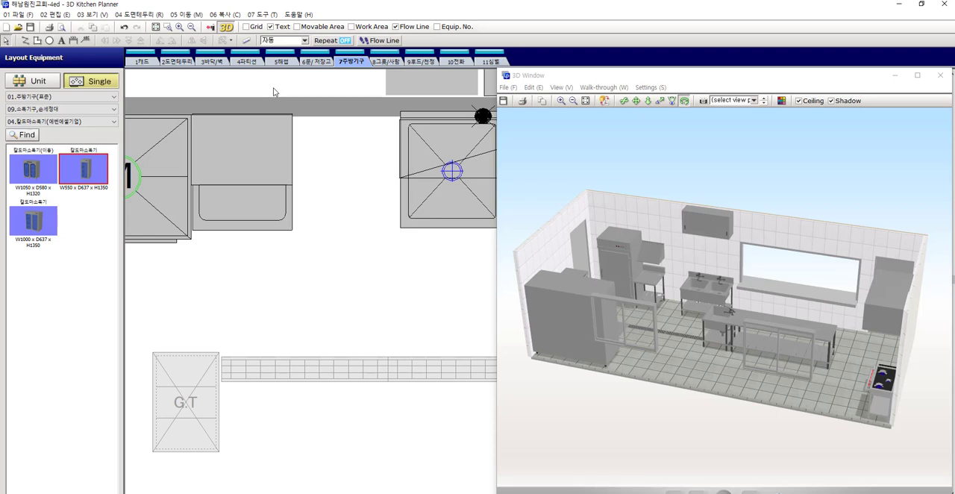
Place the W650 x D650 x H1340 dishwasher from the 식기세척기(에벤에셀기업) category between the table and the two-bowl sink
{"action": "left_click", "coordinate": [71, 110]}
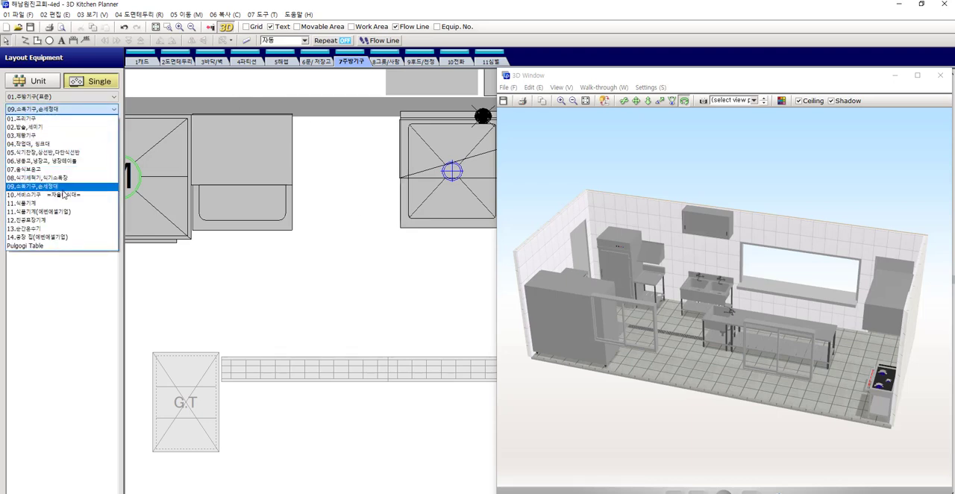
{"action": "left_click", "coordinate": [66, 178]}
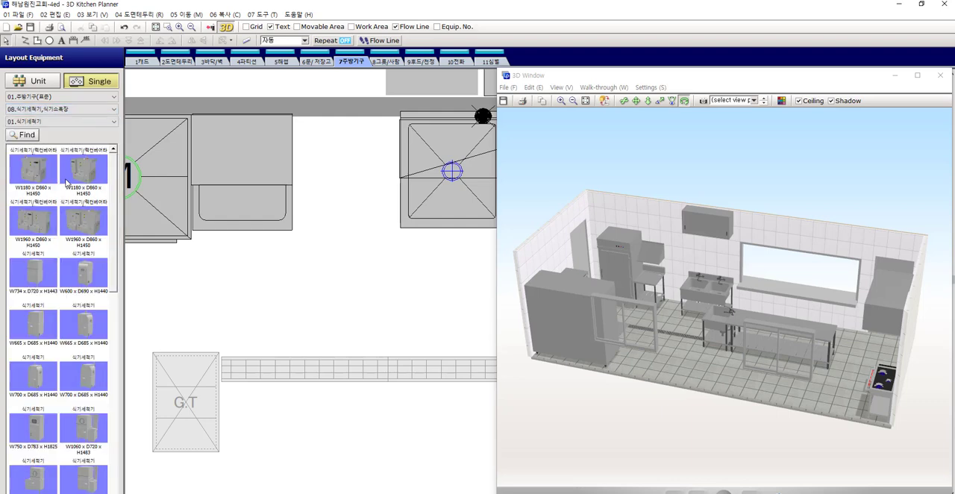
{"action": "left_click", "coordinate": [59, 121]}
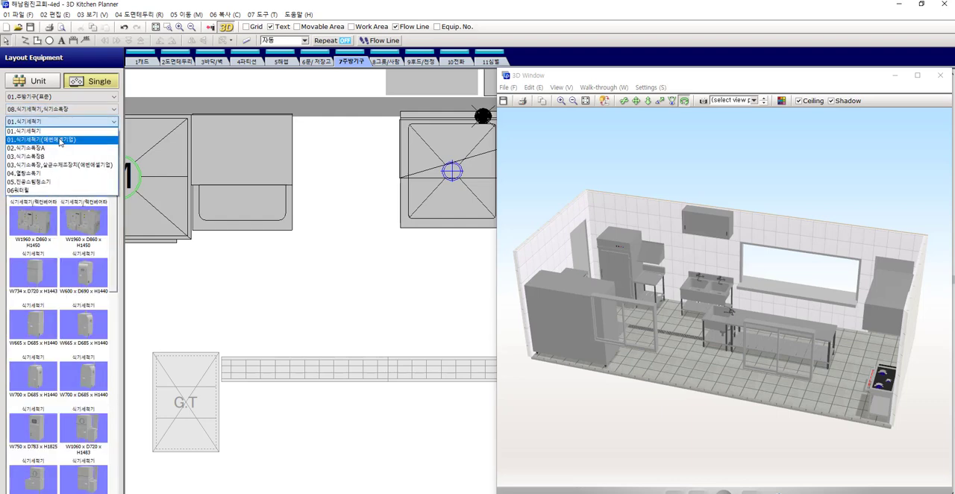
{"action": "left_click", "coordinate": [61, 140]}
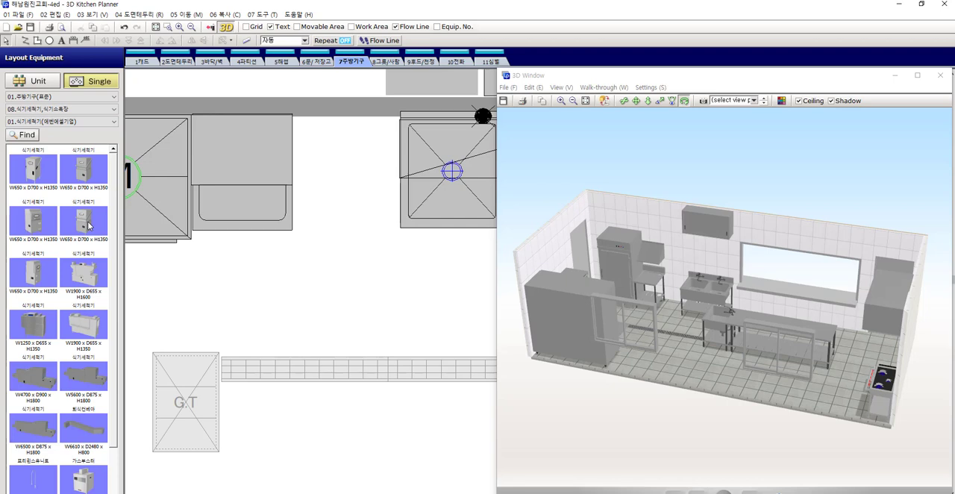
{"action": "scroll", "coordinate": [88, 225], "scroll_direction": "down", "scroll_amount": 1}
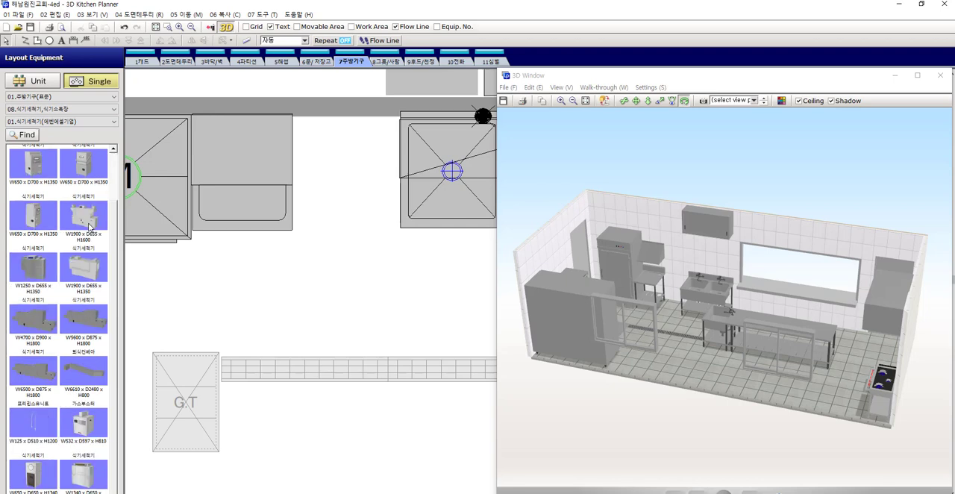
{"action": "left_click", "coordinate": [32, 482]}
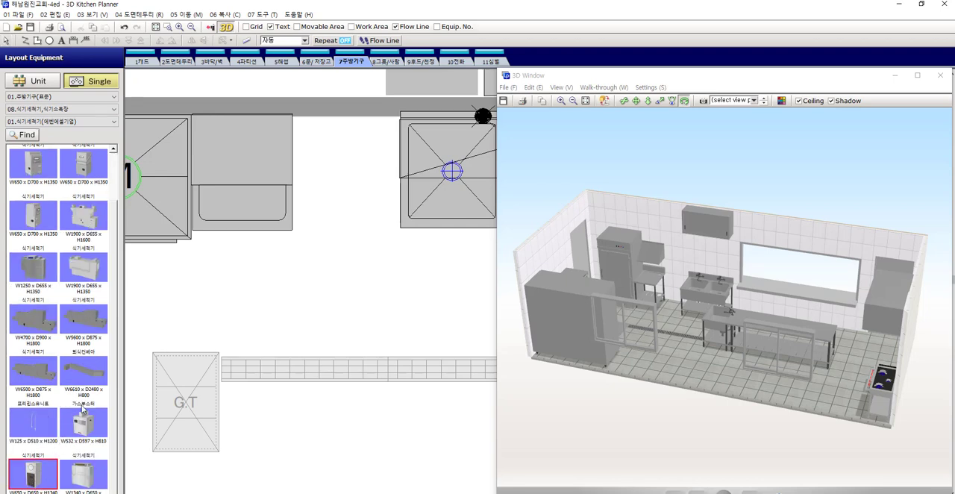
{"action": "left_click", "coordinate": [344, 170]}
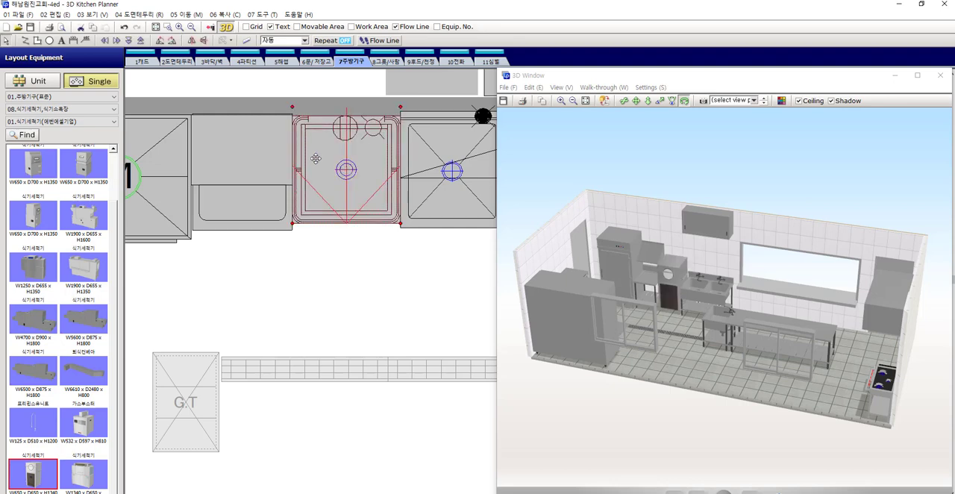
Move the new dishwasher slightly away from the wall so its front edge lines up with the adjacent table
{"action": "left_click_drag", "start_coordinate": [315, 160], "coordinate": [317, 179]}
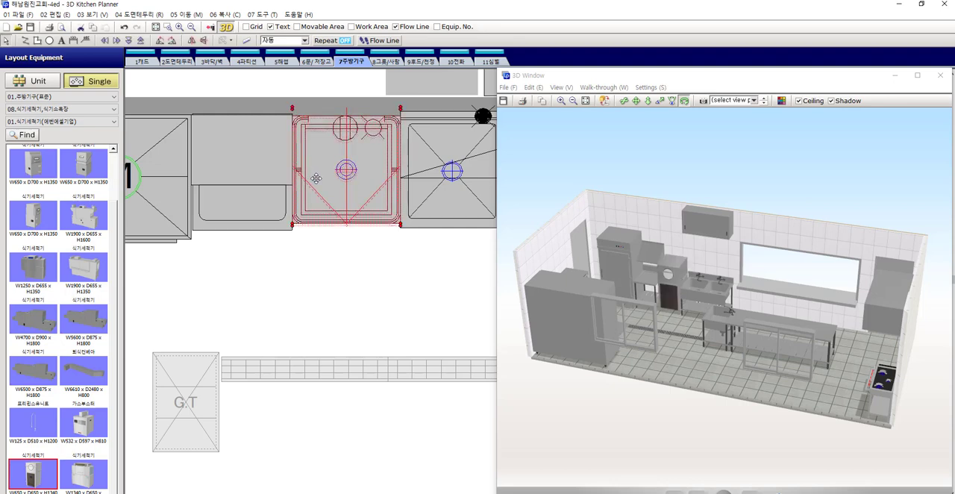
{"action": "scroll", "coordinate": [303, 216], "scroll_direction": "up", "scroll_amount": 2}
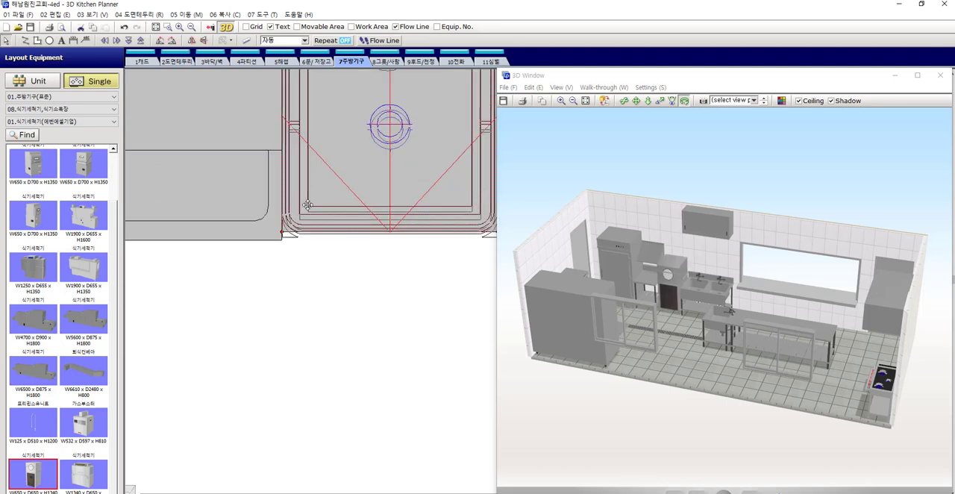
{"action": "scroll", "coordinate": [302, 209], "scroll_direction": "up", "scroll_amount": 1}
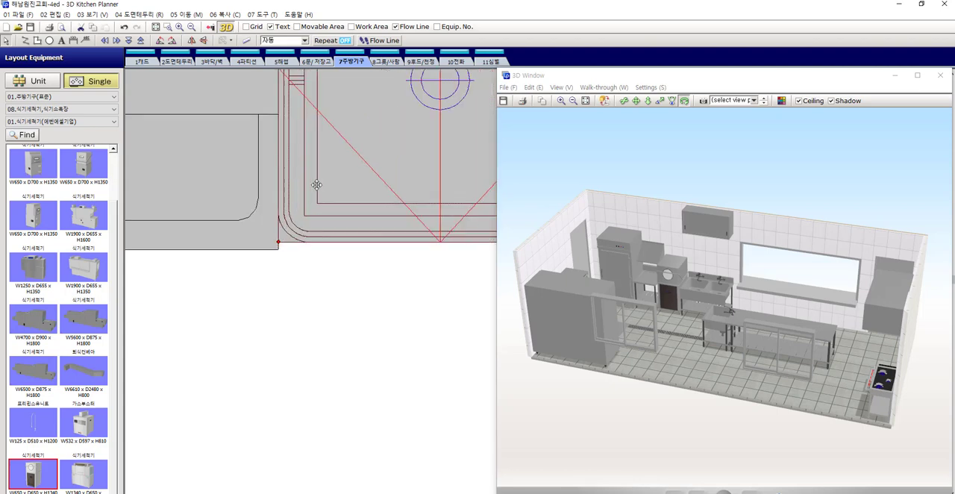
{"action": "scroll", "coordinate": [317, 192], "scroll_direction": "up", "scroll_amount": 1}
{"action": "scroll", "coordinate": [318, 194], "scroll_direction": "down", "scroll_amount": 4}
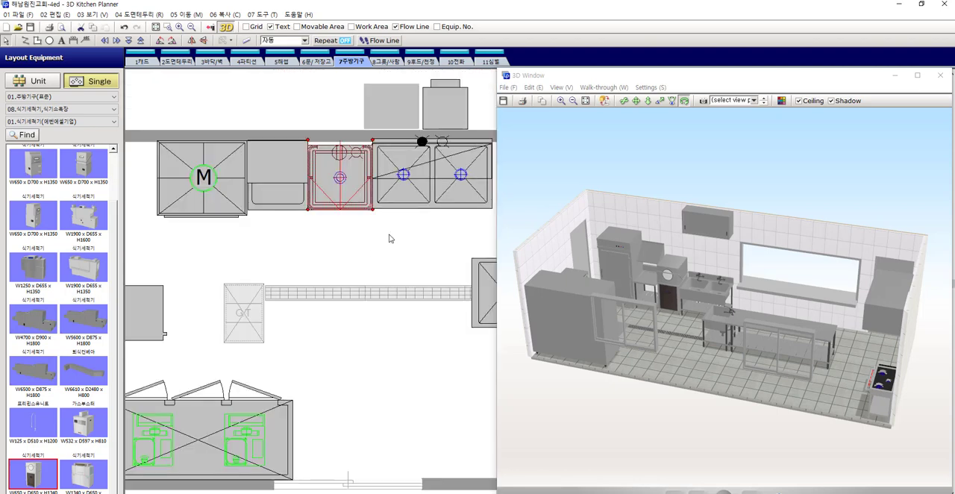
{"action": "left_click_drag", "start_coordinate": [730, 269], "coordinate": [722, 273]}
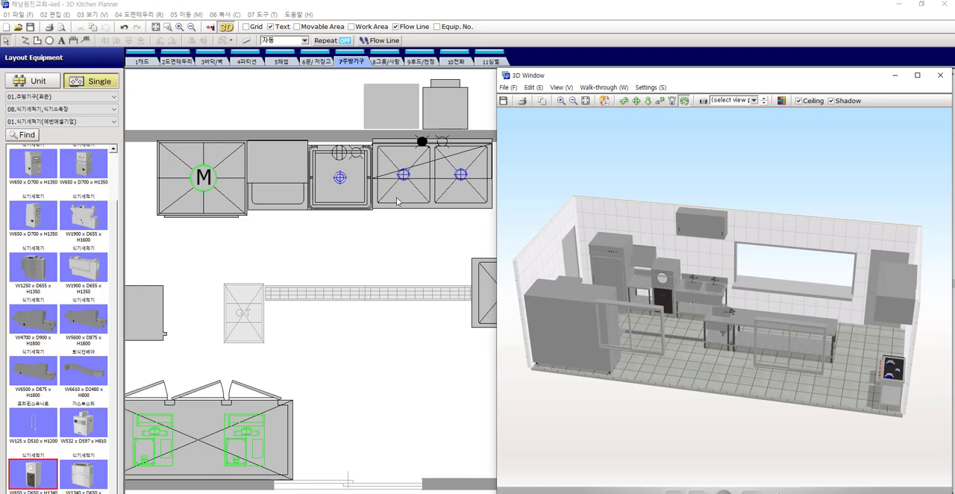
Shift the two-bowl sink forward from the wall until its front edge lines up with the dishwasher's front
{"action": "middle_click_drag", "start_coordinate": [411, 189], "coordinate": [317, 201]}
{"action": "left_click", "coordinate": [318, 201]}
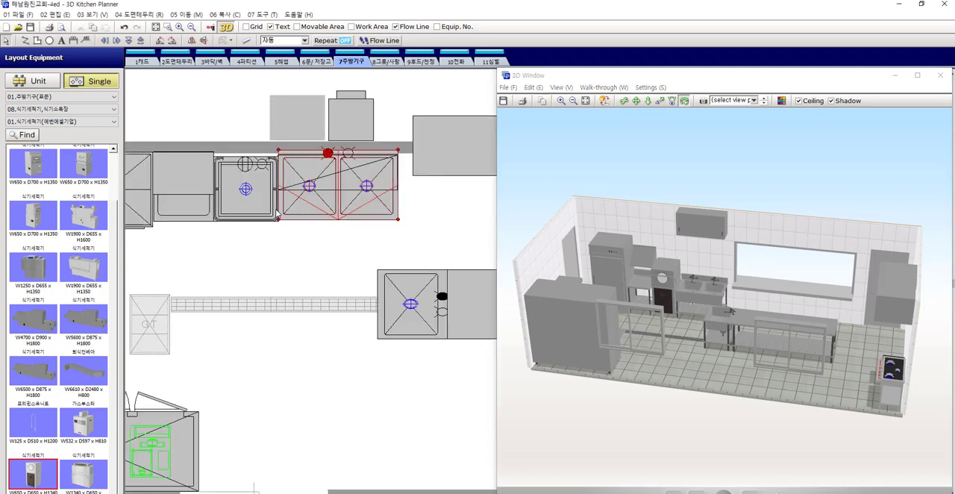
{"action": "scroll", "coordinate": [310, 207], "scroll_direction": "up", "scroll_amount": 2}
{"action": "key", "text": "Down"}
{"action": "key", "text": "Down"}
{"action": "key", "text": "Down"}
{"action": "key", "text": "Down"}
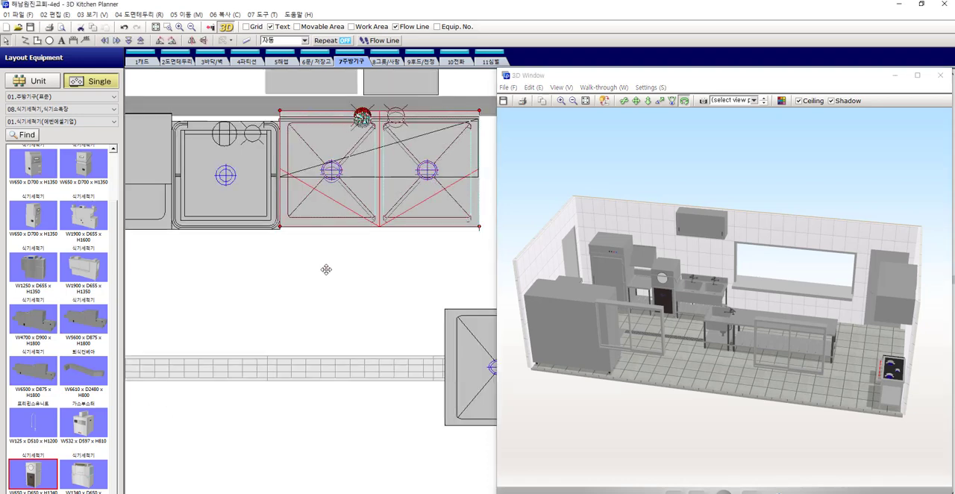
{"action": "double_click", "coordinate": [333, 213]}
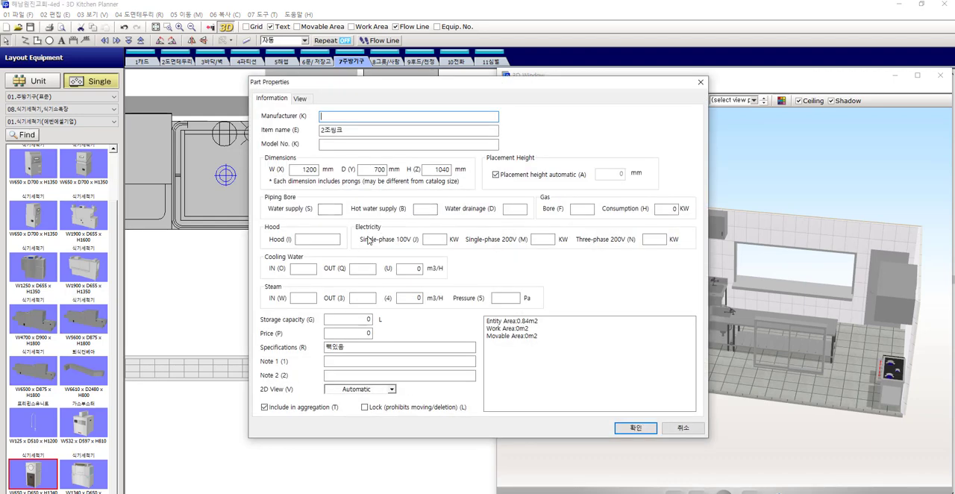
{"action": "key", "text": "Escape"}
{"action": "scroll", "coordinate": [295, 216], "scroll_direction": "up", "scroll_amount": 2}
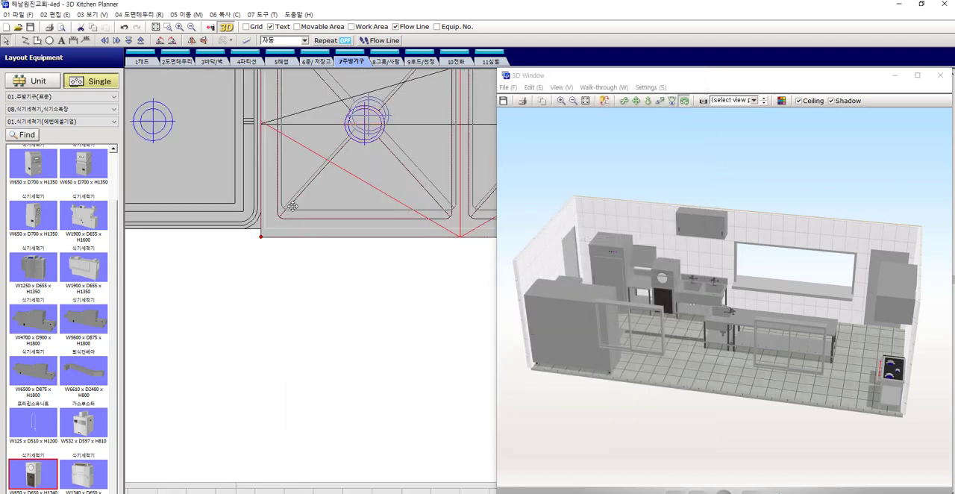
{"action": "left_click_drag", "start_coordinate": [292, 206], "coordinate": [290, 206]}
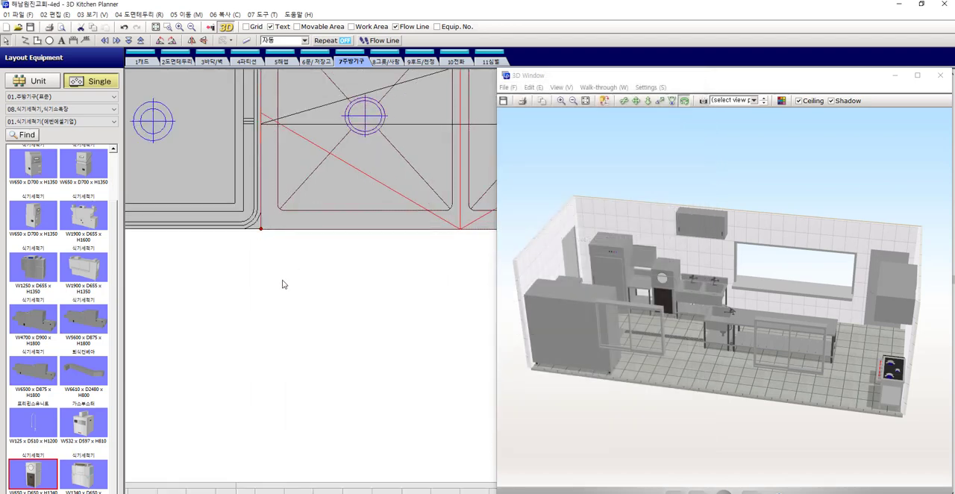
Turn off the automatic placement height of the wall cabinet above the two-bowl sink and set it to 1500 mm
{"action": "scroll", "coordinate": [283, 285], "scroll_direction": "down", "scroll_amount": 2}
{"action": "left_click", "coordinate": [340, 219]}
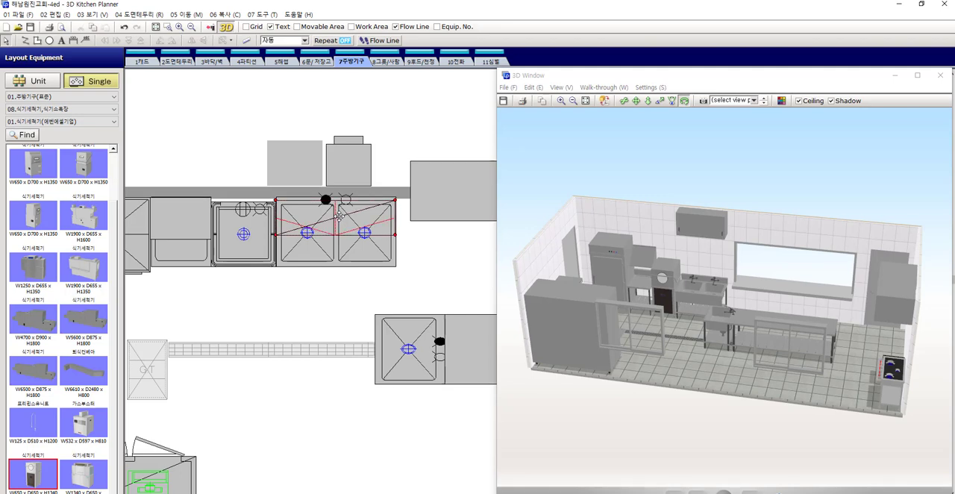
{"action": "scroll", "coordinate": [298, 216], "scroll_direction": "up", "scroll_amount": 3}
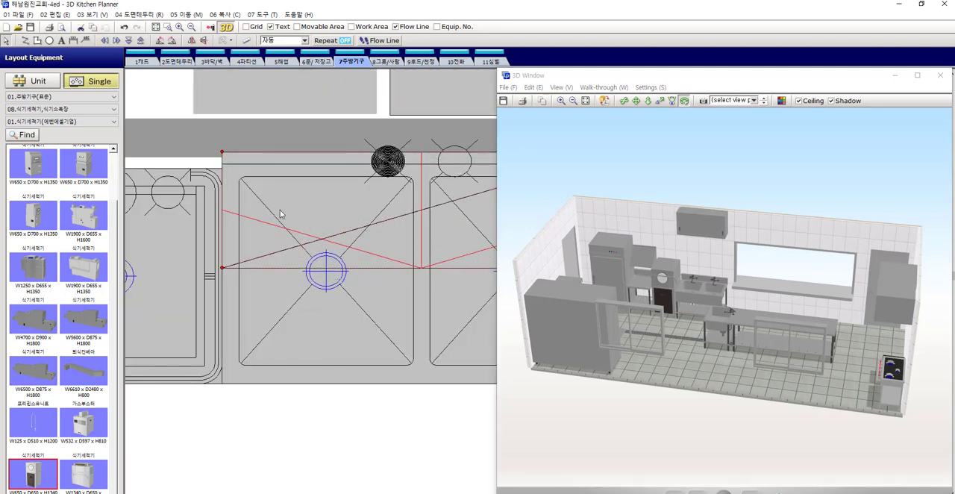
{"action": "scroll", "coordinate": [280, 210], "scroll_direction": "down", "scroll_amount": 4}
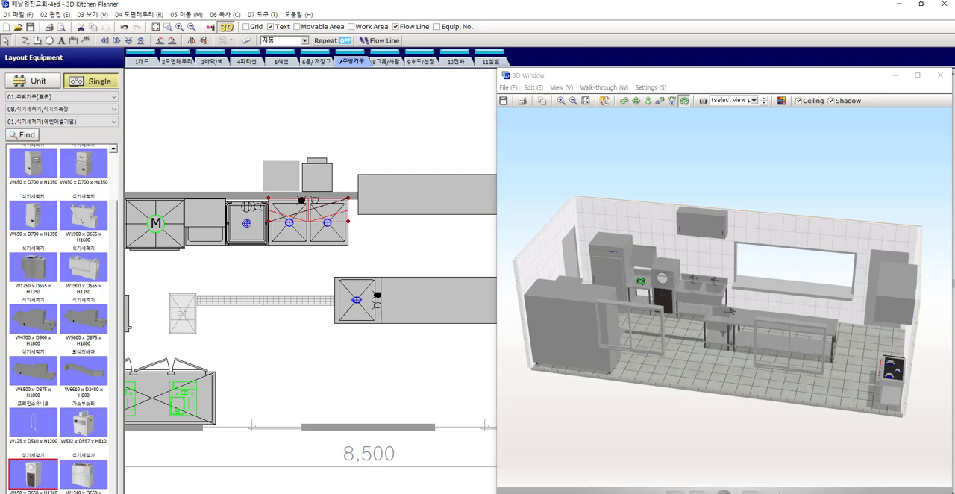
{"action": "left_click_drag", "start_coordinate": [641, 281], "coordinate": [627, 279]}
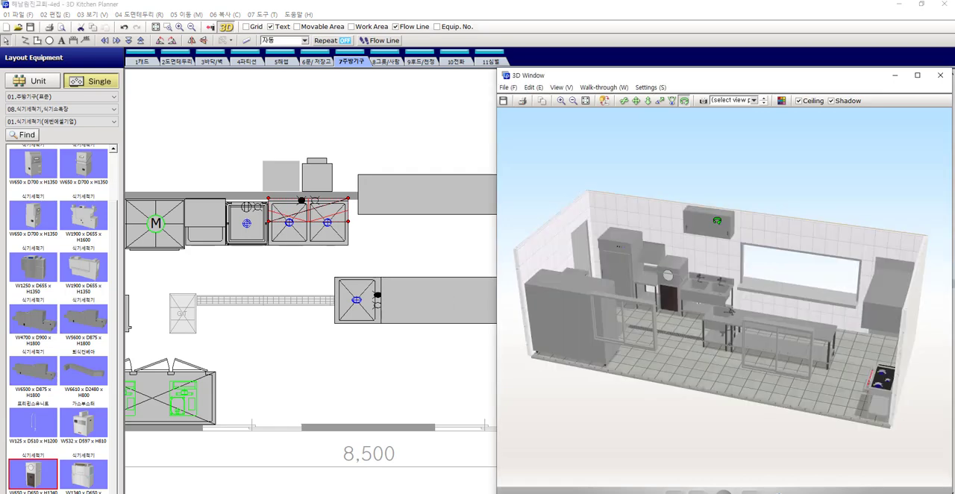
{"action": "double_click", "coordinate": [298, 219]}
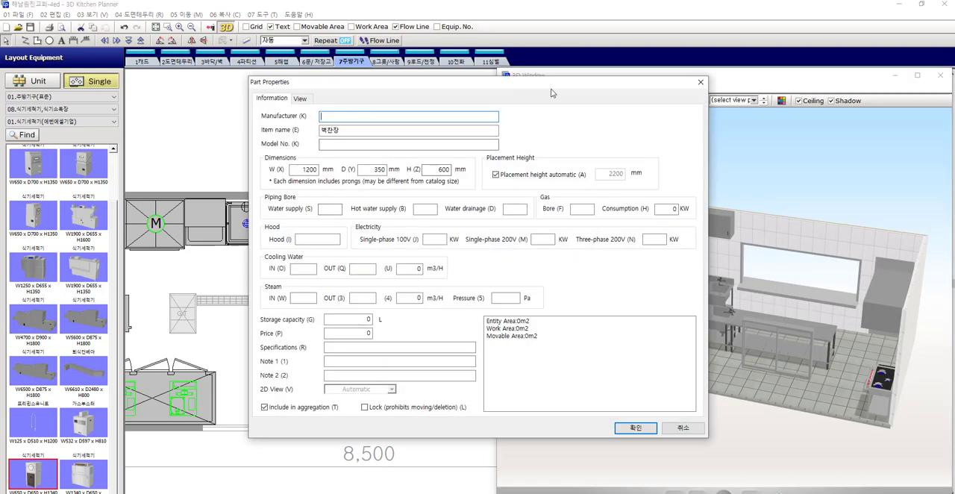
{"action": "left_click_drag", "start_coordinate": [552, 93], "coordinate": [461, 98]}
{"action": "left_click", "coordinate": [405, 180]}
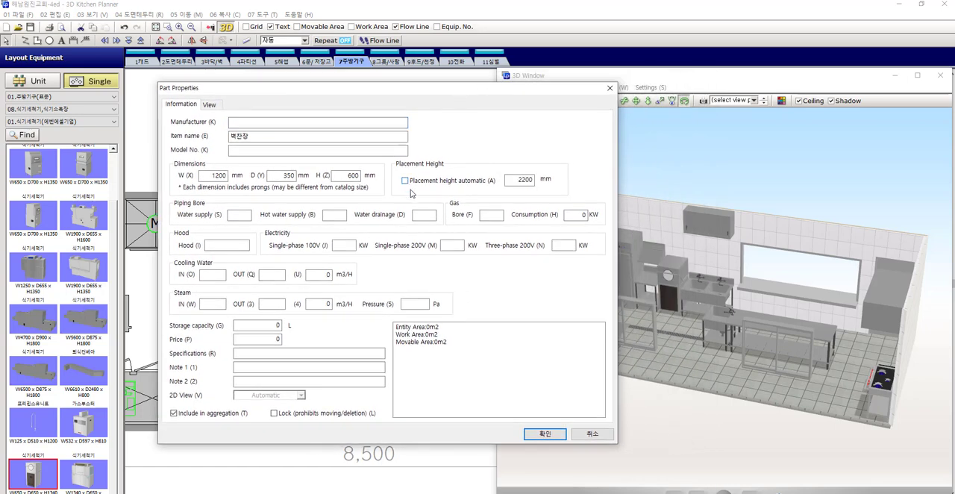
{"action": "left_click", "coordinate": [213, 176]}
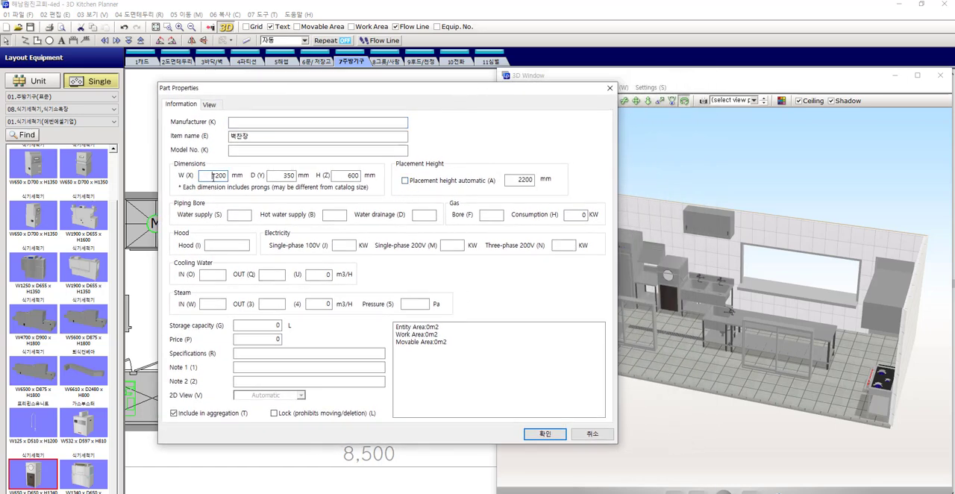
{"action": "left_click", "coordinate": [289, 175]}
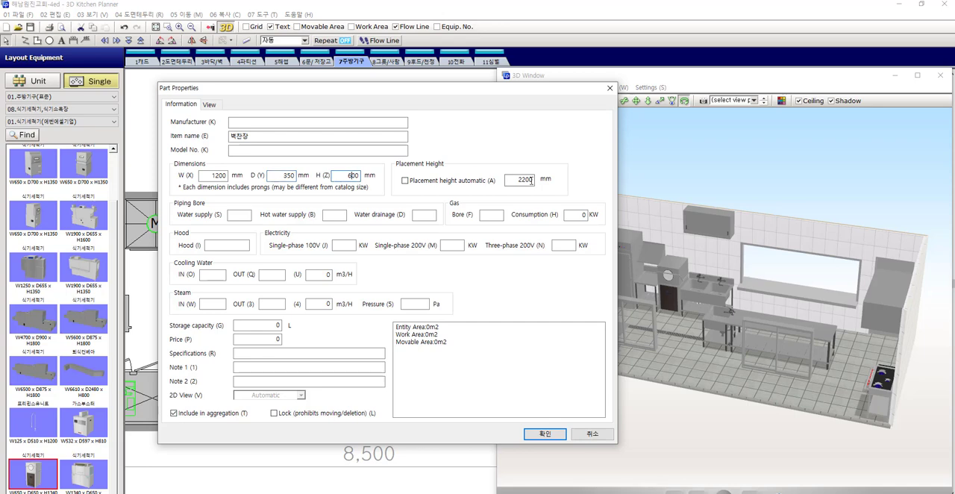
{"action": "left_click_drag", "start_coordinate": [515, 180], "coordinate": [567, 179]}
{"action": "type", "text": "15"}
{"action": "left_click", "coordinate": [556, 434]}
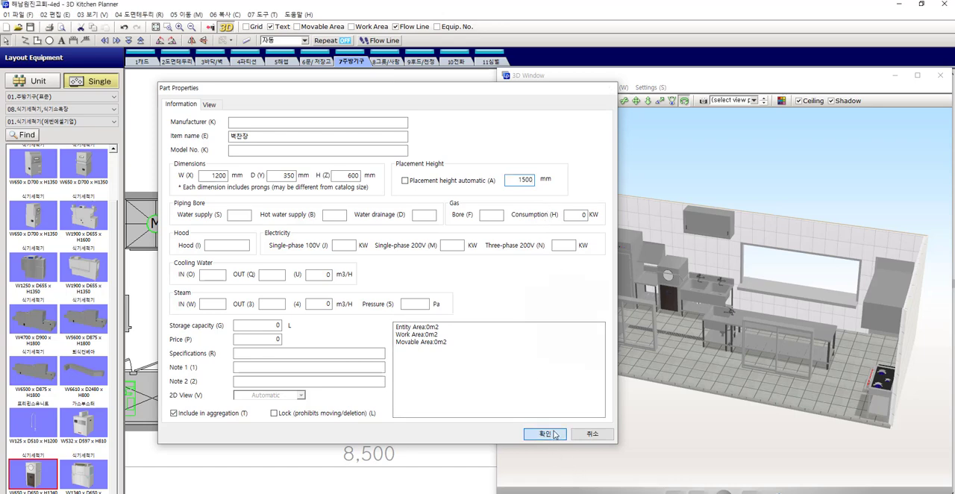
Examine the lowered wall cabinet, the kitchen interior and the equipment outside the serving-window wall in the 3D view
{"action": "mouse_move", "coordinate": [776, 252]}
{"action": "left_mouse_down"}
{"action": "mouse_move", "coordinate": [736, 259]}
{"action": "mouse_move", "coordinate": [755, 275]}
{"action": "left_mouse_up"}
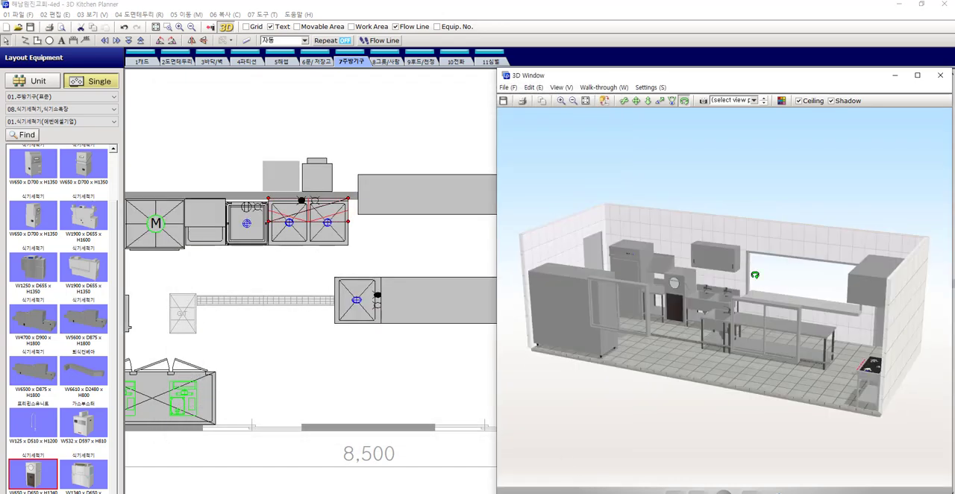
{"action": "left_click", "coordinate": [382, 151]}
{"action": "scroll", "coordinate": [667, 247], "scroll_direction": "up", "scroll_amount": 3}
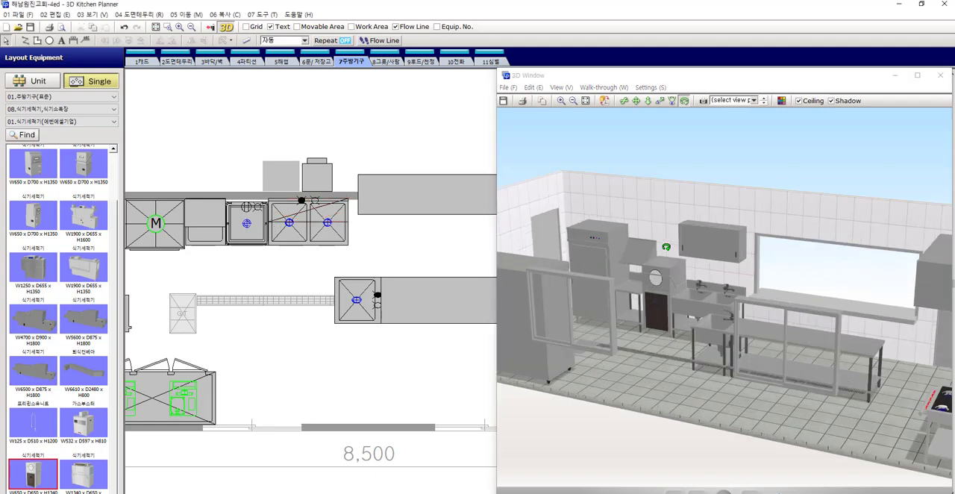
{"action": "mouse_move", "coordinate": [667, 248]}
{"action": "left_mouse_down"}
{"action": "mouse_move", "coordinate": [737, 246]}
{"action": "mouse_move", "coordinate": [703, 262]}
{"action": "mouse_move", "coordinate": [723, 255]}
{"action": "mouse_move", "coordinate": [728, 266]}
{"action": "mouse_move", "coordinate": [721, 321]}
{"action": "mouse_move", "coordinate": [700, 290]}
{"action": "mouse_move", "coordinate": [713, 288]}
{"action": "mouse_move", "coordinate": [695, 283]}
{"action": "mouse_move", "coordinate": [777, 315]}
{"action": "left_mouse_up"}
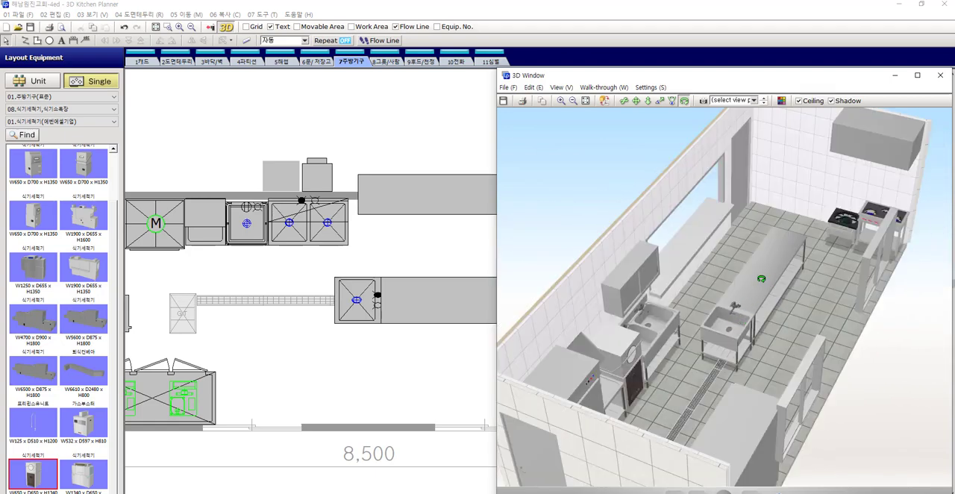
{"action": "left_click_drag", "start_coordinate": [765, 280], "coordinate": [736, 273]}
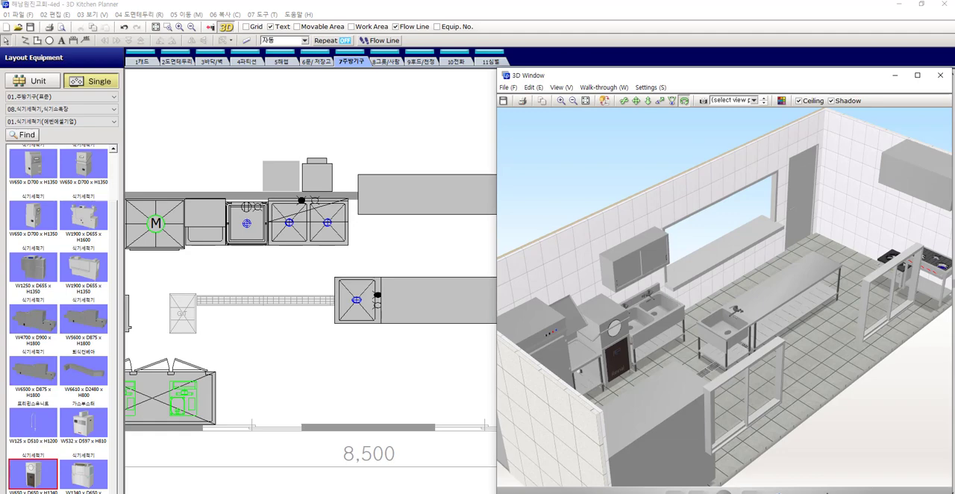
{"action": "left_click_drag", "start_coordinate": [801, 223], "coordinate": [802, 250]}
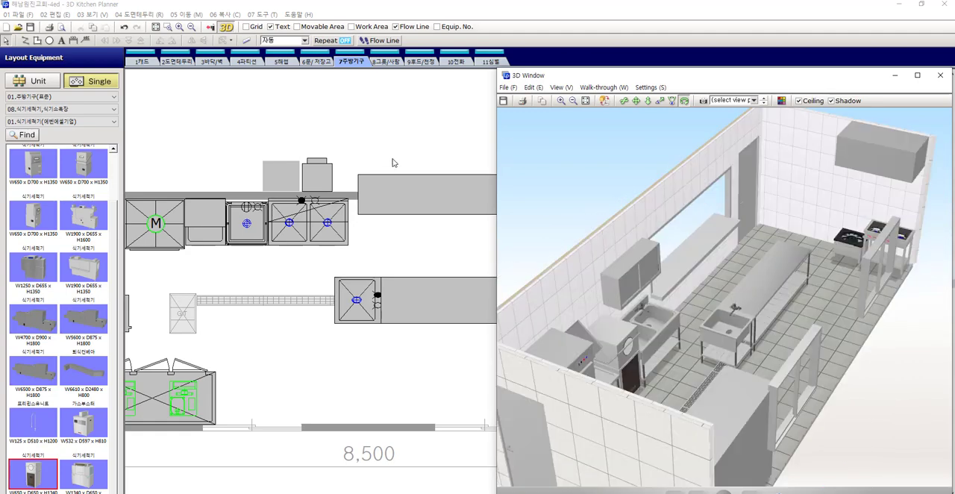
{"action": "scroll", "coordinate": [390, 158], "scroll_direction": "down", "scroll_amount": 3}
{"action": "middle_click_drag", "start_coordinate": [435, 169], "coordinate": [376, 188]}
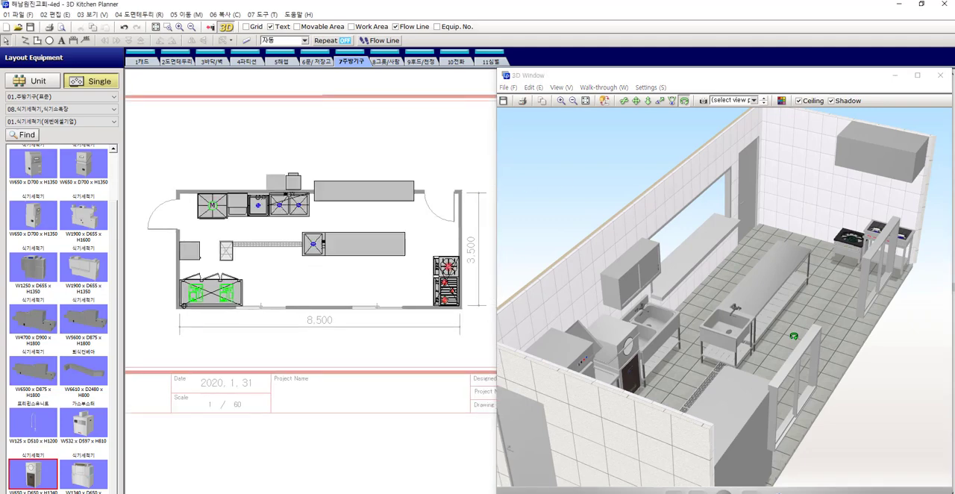
{"action": "left_click_drag", "start_coordinate": [713, 296], "coordinate": [851, 261]}
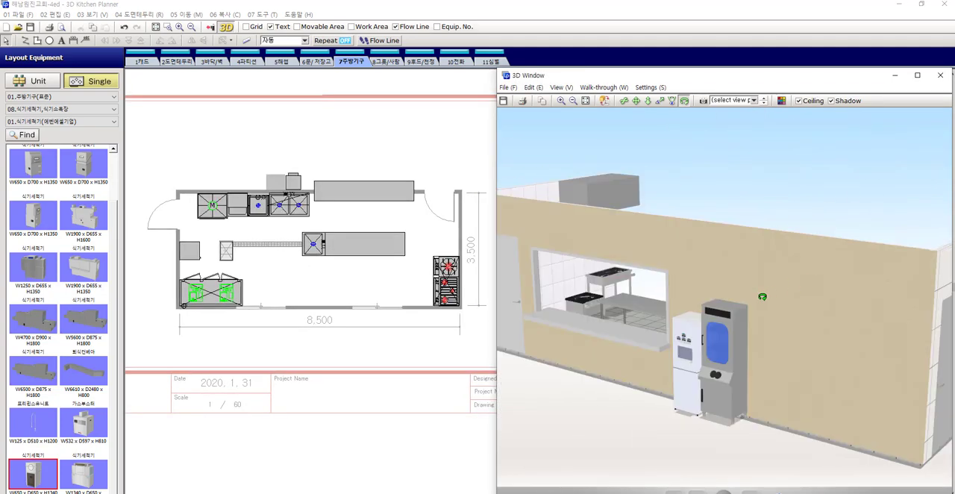
{"action": "left_click_drag", "start_coordinate": [762, 293], "coordinate": [764, 283]}
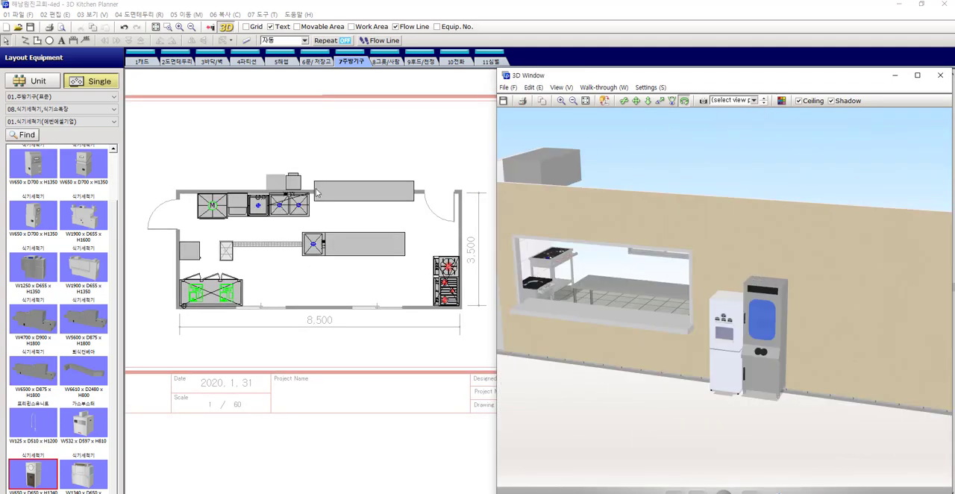
Delete the white water purifier standing beside the tall grey unit outside the serving-window wall
{"action": "scroll", "coordinate": [302, 182], "scroll_direction": "up", "scroll_amount": 2}
{"action": "left_click", "coordinate": [297, 182]}
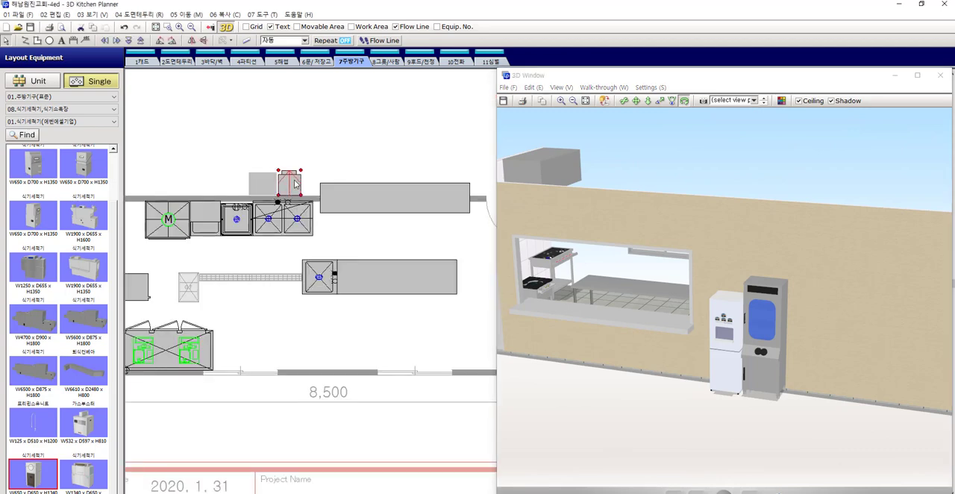
{"action": "left_click_drag", "start_coordinate": [296, 184], "coordinate": [267, 185]}
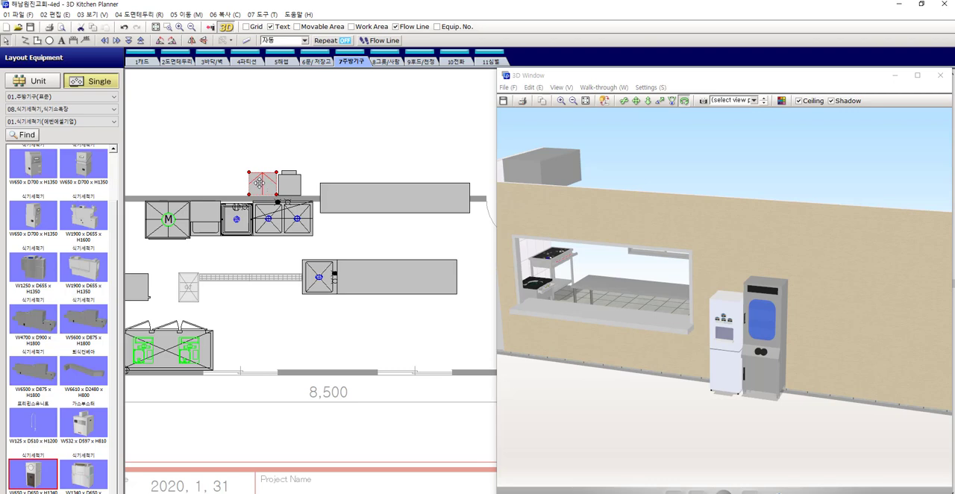
{"action": "scroll", "coordinate": [266, 184], "scroll_direction": "up", "scroll_amount": 1}
{"action": "left_click", "coordinate": [303, 184]}
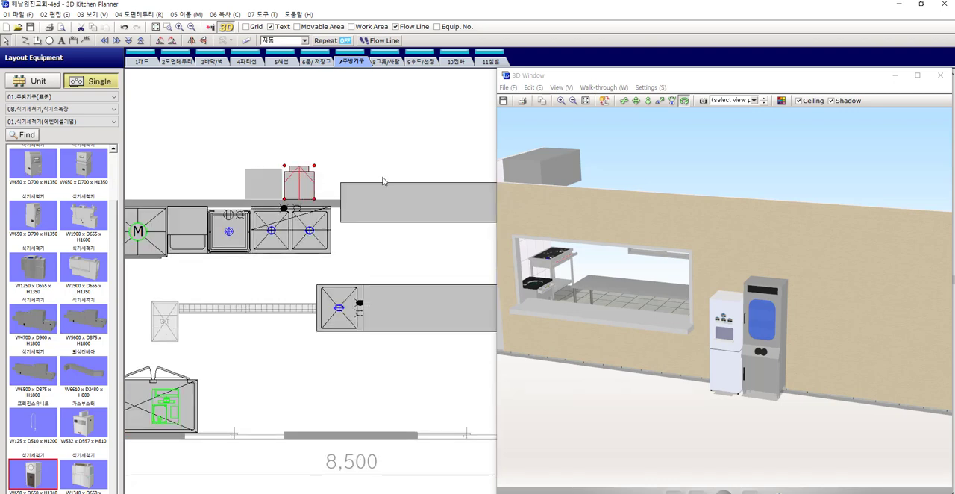
{"action": "key", "text": "Delete"}
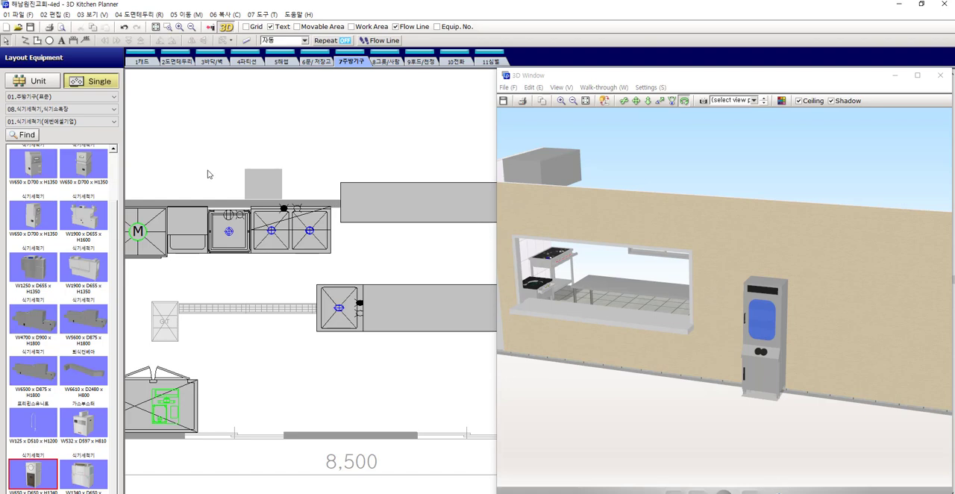
Place the W326 x D470 x H1151 water purifier from the 05-9.냉온정수기(에벤에셀기업) category beside the tall grey unit outside the wall
{"action": "left_click", "coordinate": [34, 109]}
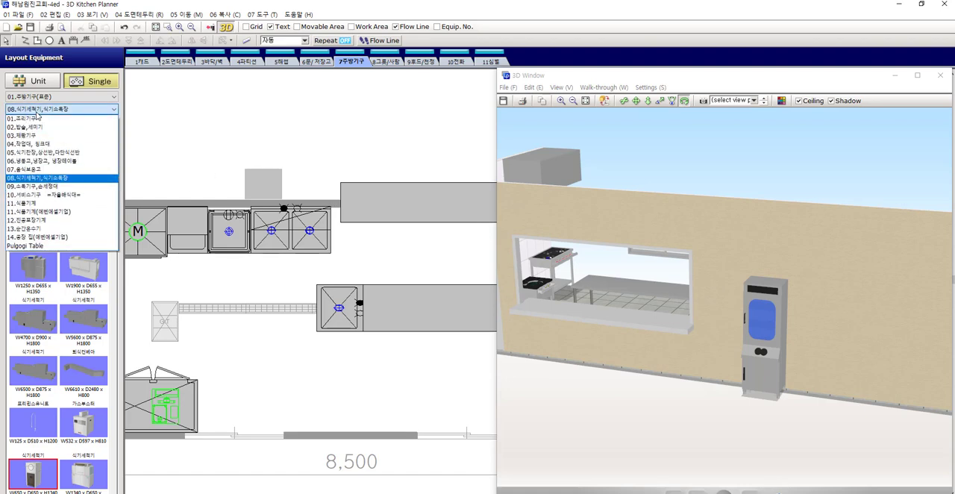
{"action": "left_click", "coordinate": [41, 160]}
{"action": "left_click", "coordinate": [45, 124]}
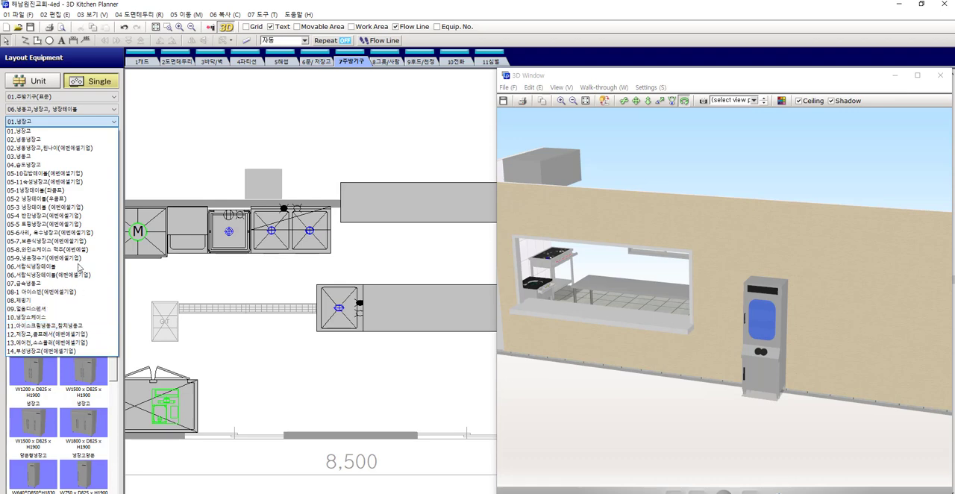
{"action": "left_click", "coordinate": [75, 249]}
{"action": "left_click", "coordinate": [47, 122]}
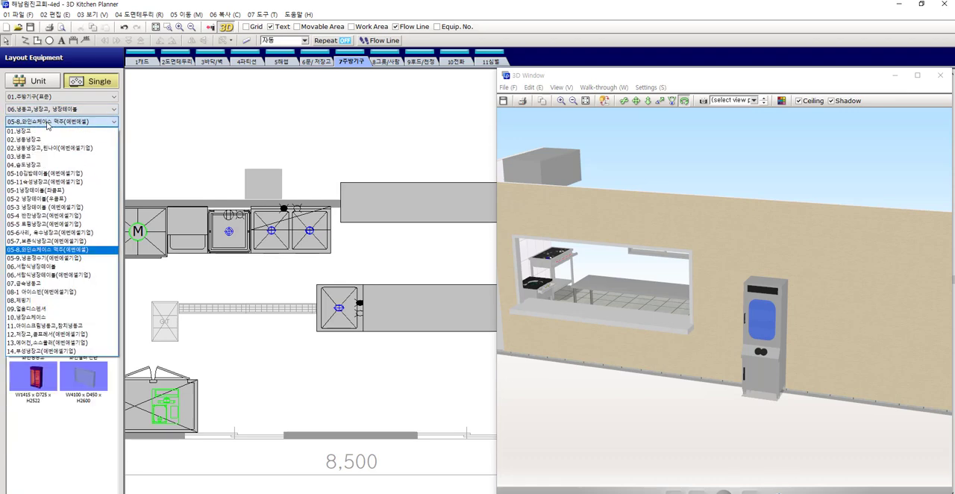
{"action": "left_click", "coordinate": [61, 264]}
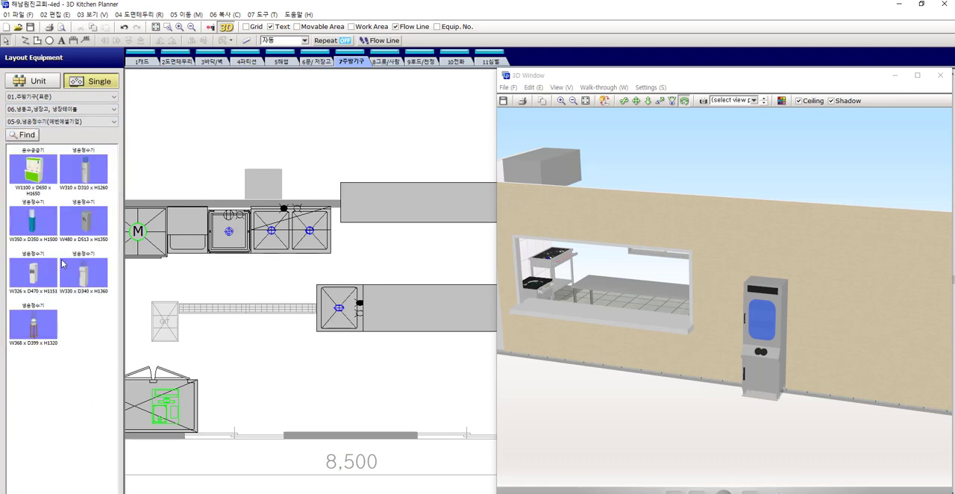
{"action": "left_click", "coordinate": [41, 282]}
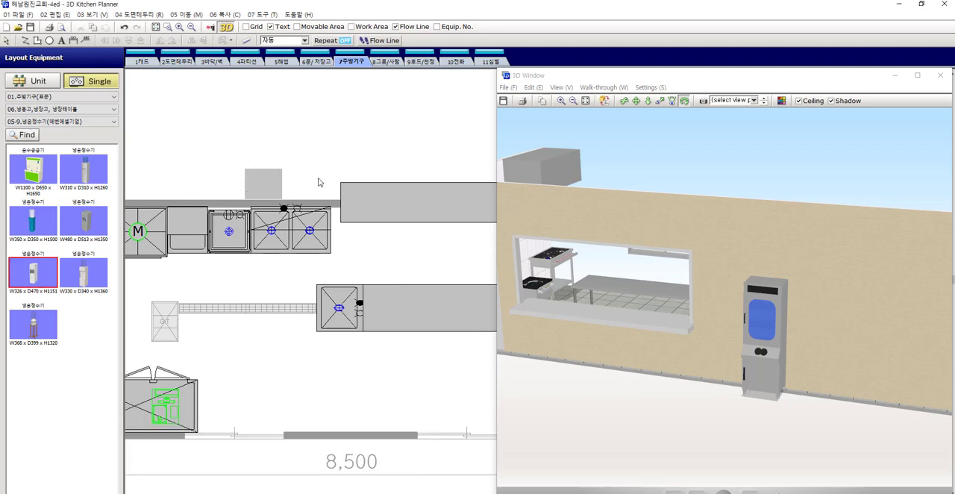
{"action": "left_click", "coordinate": [310, 188]}
Turn the new water purifier to face away from the wall and set its back against the wall's outer face
{"action": "scroll", "coordinate": [310, 188], "scroll_direction": "up", "scroll_amount": 1}
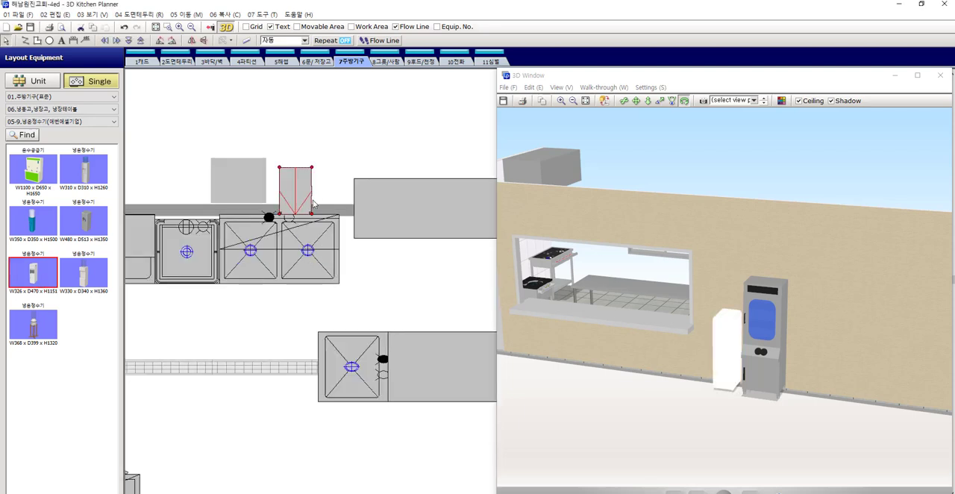
{"action": "left_click_drag", "start_coordinate": [311, 214], "coordinate": [269, 146]}
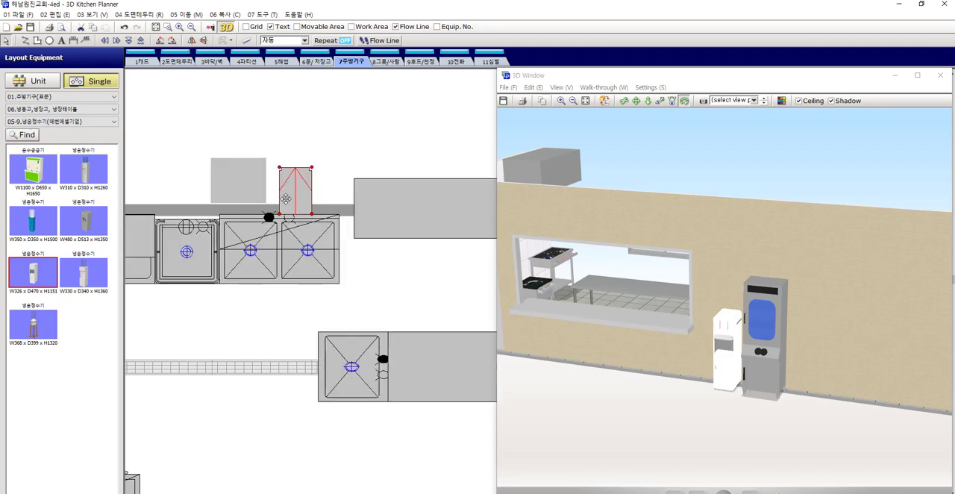
{"action": "scroll", "coordinate": [288, 191], "scroll_direction": "up", "scroll_amount": 2}
{"action": "left_click_drag", "start_coordinate": [289, 180], "coordinate": [284, 176]}
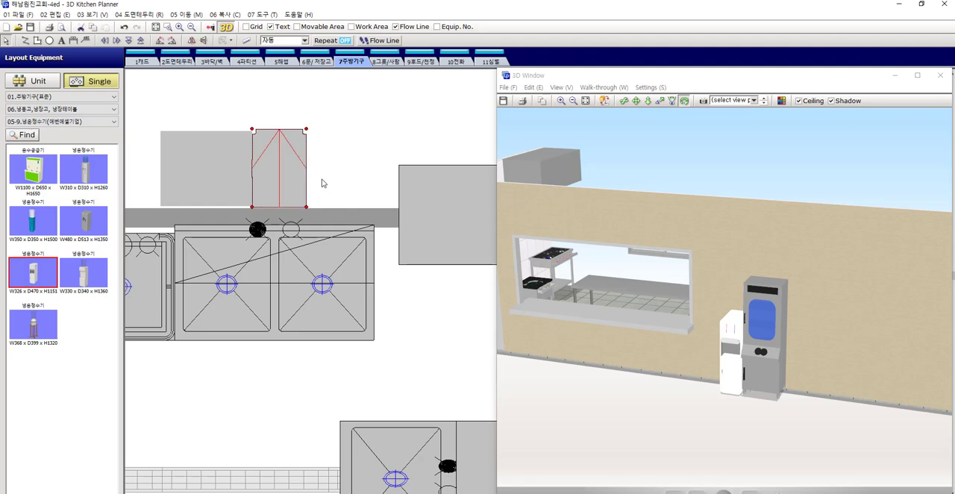
{"action": "left_click", "coordinate": [351, 146]}
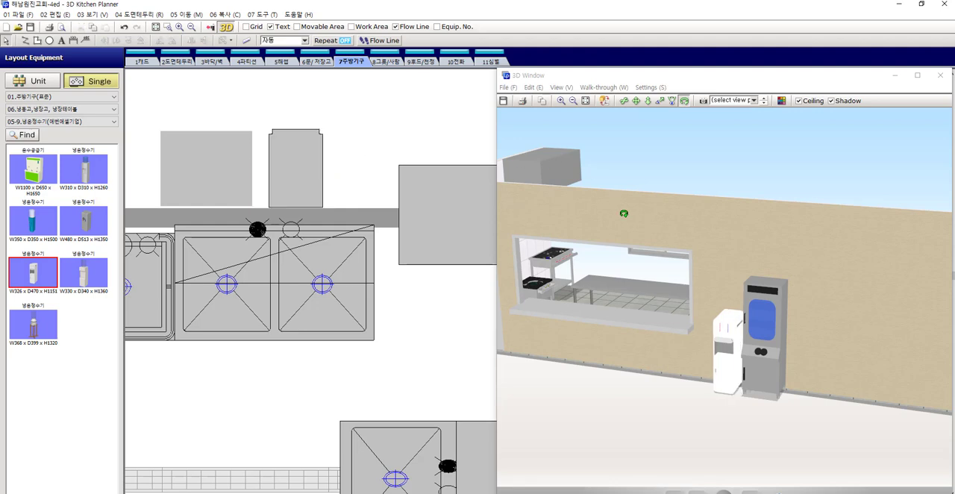
Restore all transparent walls and parts to opaque in the 3D view
{"action": "mouse_move", "coordinate": [621, 211]}
{"action": "left_mouse_down"}
{"action": "mouse_move", "coordinate": [633, 255]}
{"action": "mouse_move", "coordinate": [674, 249]}
{"action": "mouse_move", "coordinate": [626, 243]}
{"action": "mouse_move", "coordinate": [635, 261]}
{"action": "mouse_move", "coordinate": [662, 242]}
{"action": "mouse_move", "coordinate": [693, 278]}
{"action": "mouse_move", "coordinate": [694, 267]}
{"action": "mouse_move", "coordinate": [701, 274]}
{"action": "mouse_move", "coordinate": [647, 257]}
{"action": "left_mouse_up"}
{"action": "left_click_drag", "start_coordinate": [725, 254], "coordinate": [723, 276]}
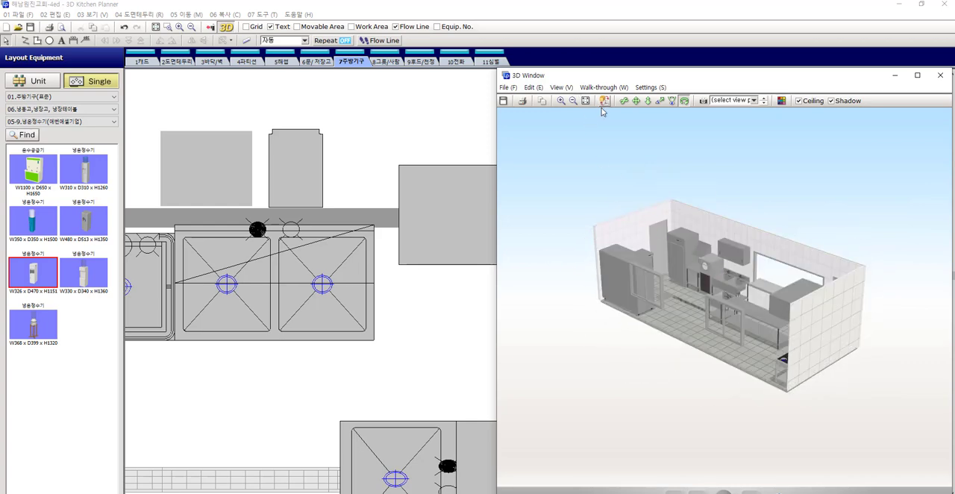
{"action": "left_click", "coordinate": [602, 100]}
{"action": "left_click", "coordinate": [626, 147]}
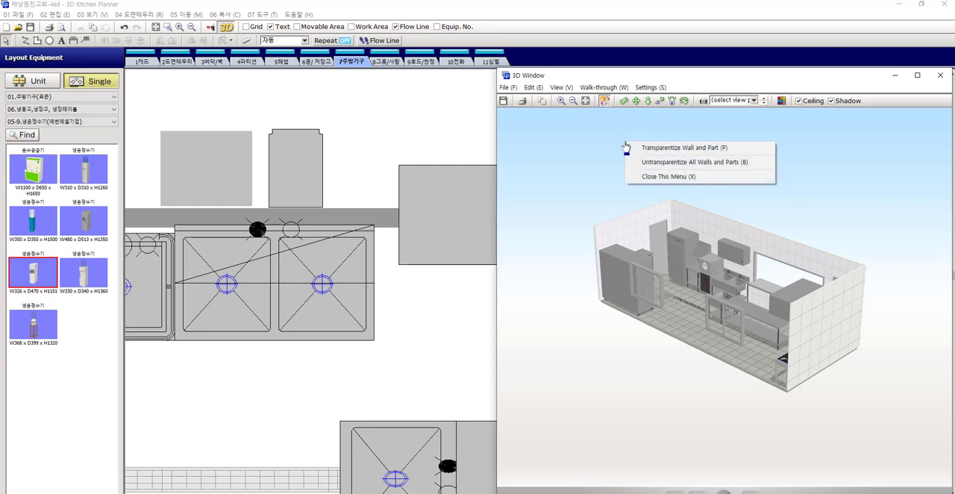
{"action": "left_click", "coordinate": [681, 162]}
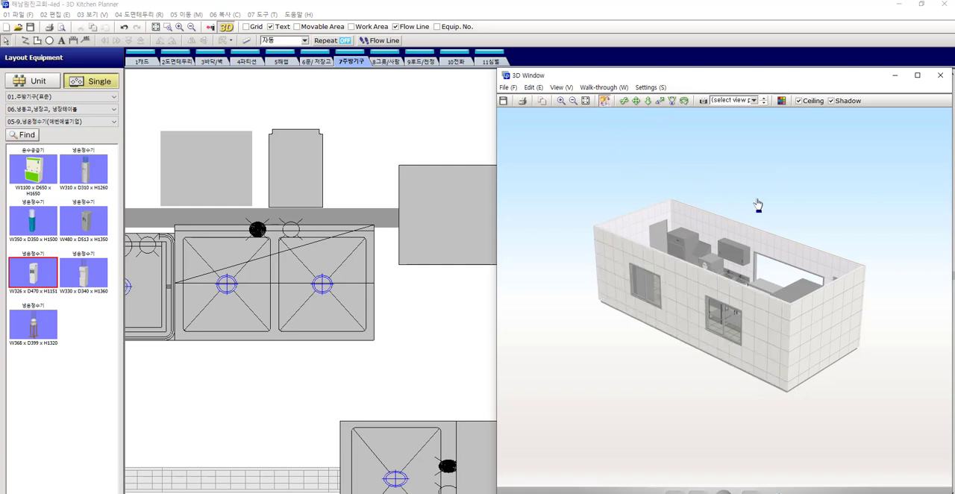
Make the long wall with the two sliding windows and the end wall behind the stoves transparent in the 3D view
{"action": "left_click", "coordinate": [684, 101]}
{"action": "left_click_drag", "start_coordinate": [762, 187], "coordinate": [807, 264]}
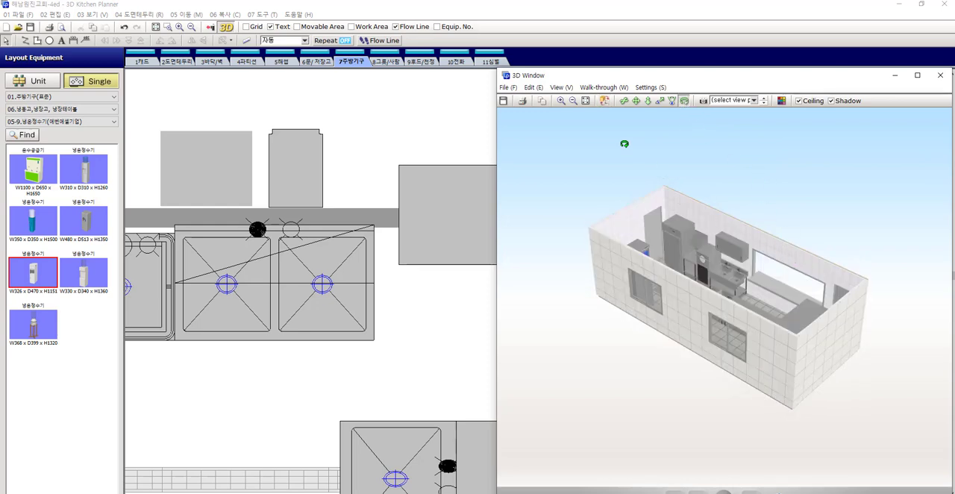
{"action": "left_click", "coordinate": [604, 101]}
{"action": "right_click", "coordinate": [617, 263]}
{"action": "left_click", "coordinate": [652, 270]}
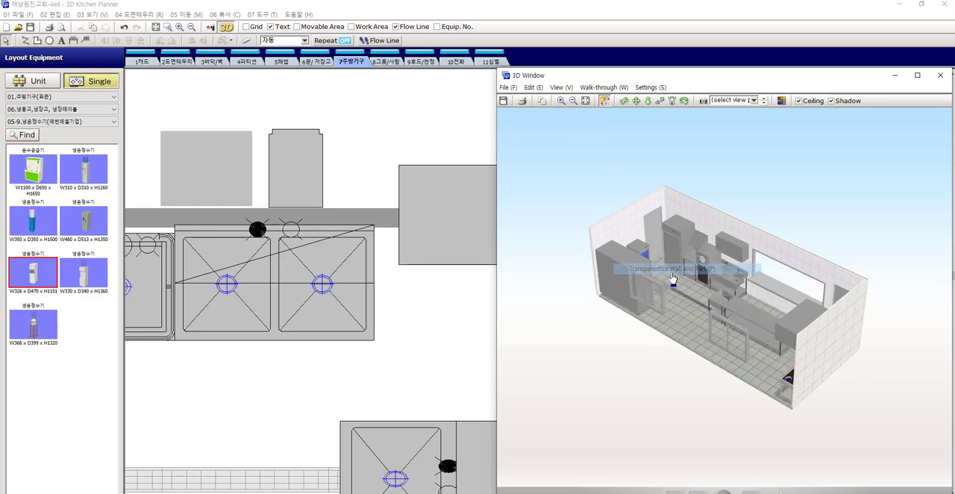
{"action": "right_click", "coordinate": [809, 333]}
{"action": "left_click", "coordinate": [850, 338]}
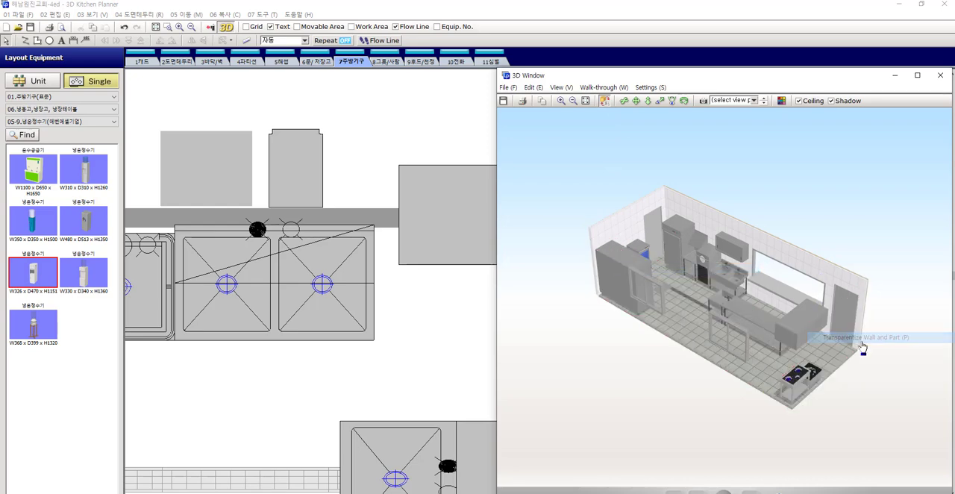
Make the long wall with the serving opening and the remaining end wall transparent in the 3D view
{"action": "right_click", "coordinate": [816, 262]}
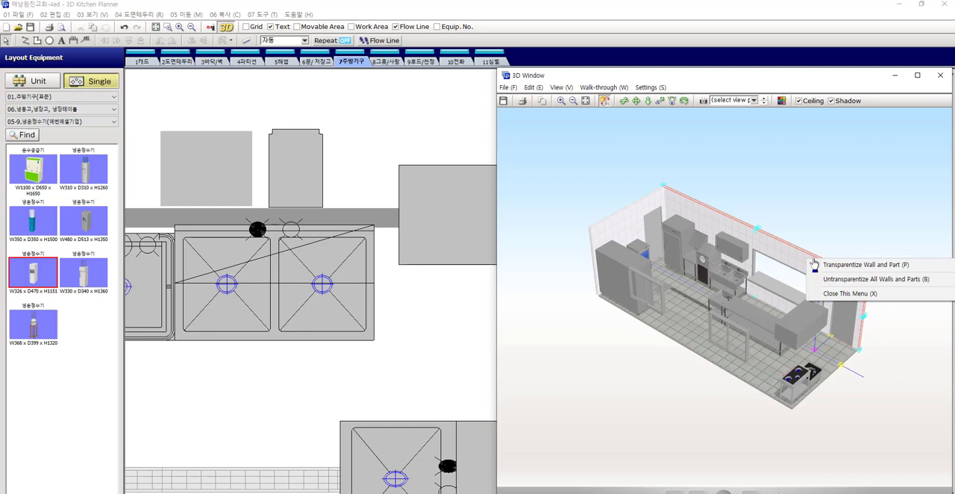
{"action": "left_click", "coordinate": [851, 266]}
{"action": "right_click", "coordinate": [620, 220]}
{"action": "left_click", "coordinate": [629, 224]}
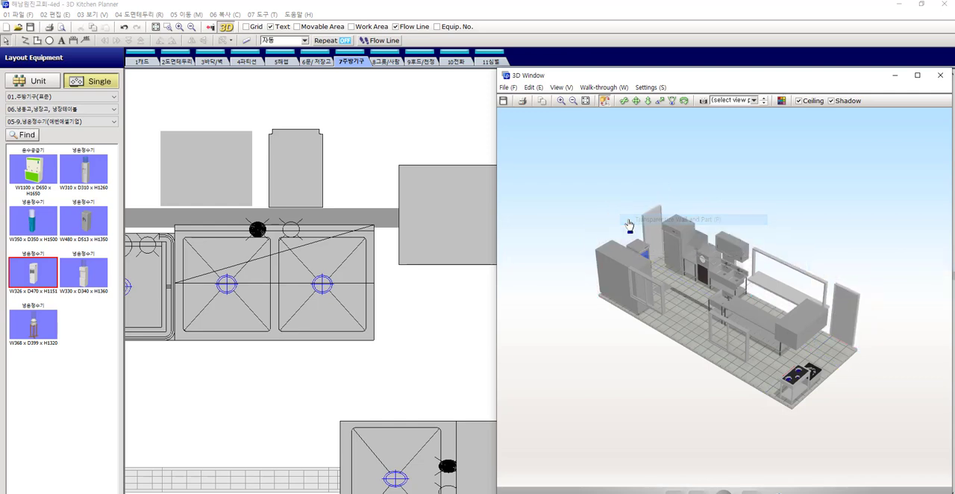
Restore all walls and parts to opaque and show the building from its serving-opening side
{"action": "right_click", "coordinate": [638, 173]}
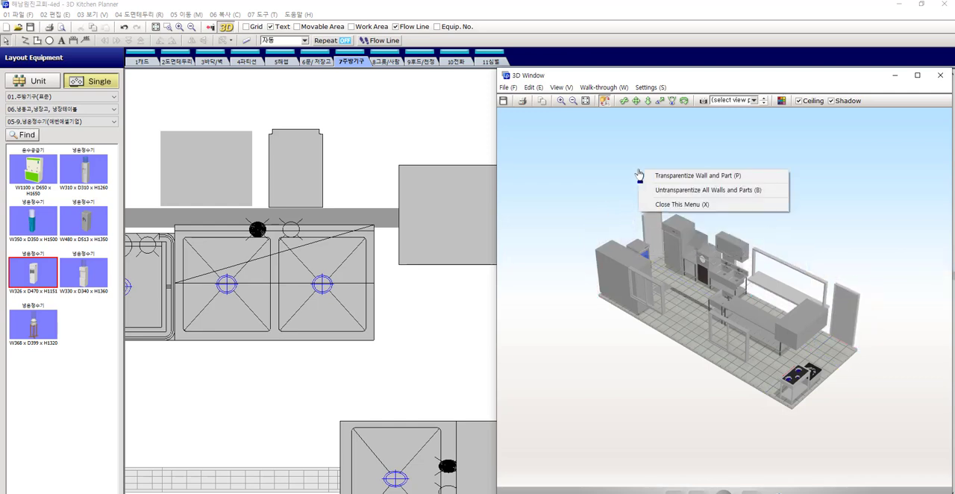
{"action": "left_click", "coordinate": [667, 191]}
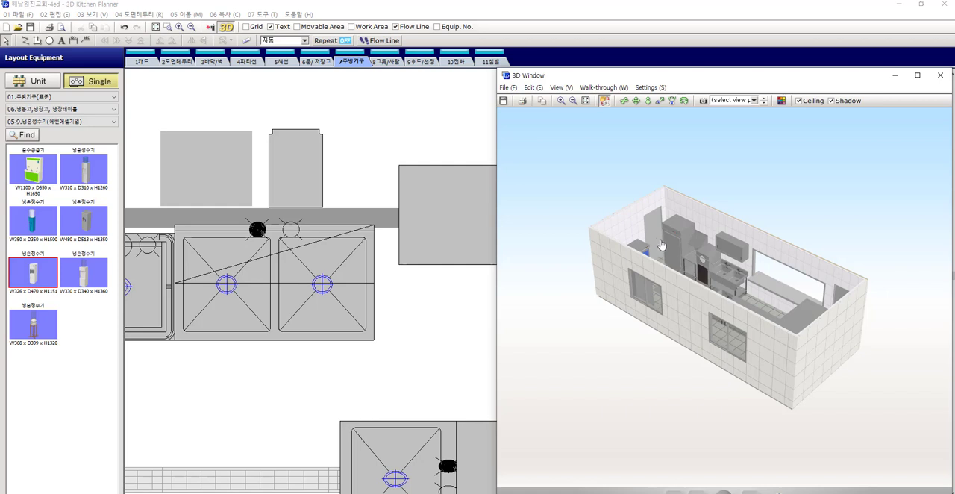
{"action": "left_click", "coordinate": [660, 244]}
{"action": "left_click", "coordinate": [740, 353]}
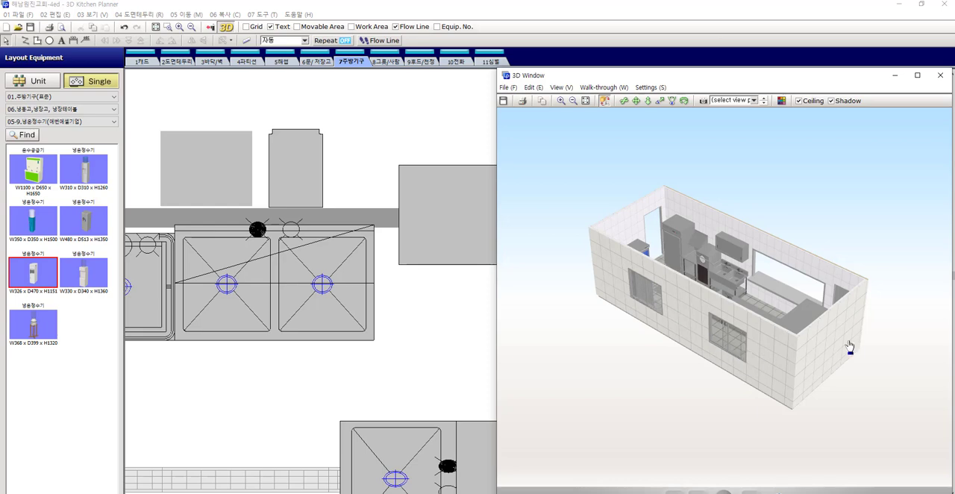
{"action": "left_click", "coordinate": [684, 100]}
{"action": "mouse_move", "coordinate": [783, 207]}
{"action": "left_mouse_down"}
{"action": "mouse_move", "coordinate": [627, 280]}
{"action": "mouse_move", "coordinate": [664, 267]}
{"action": "left_mouse_up"}
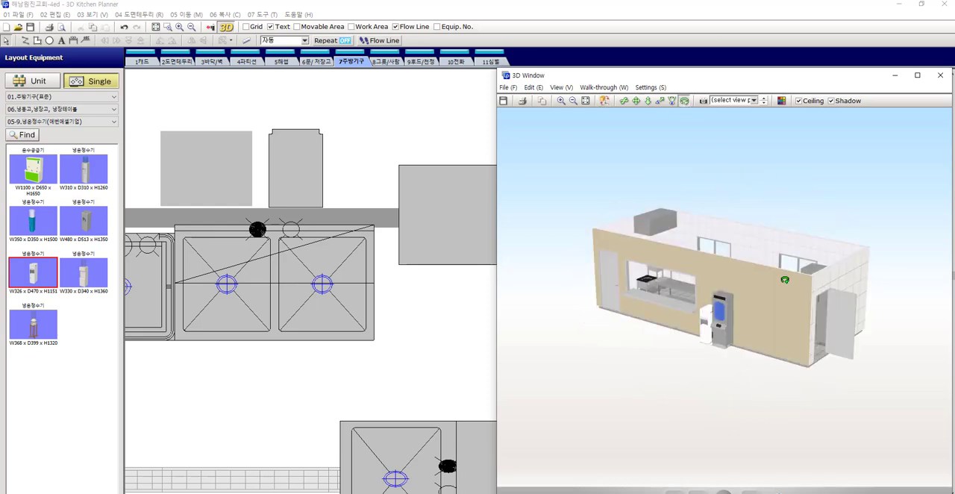
On the 9후드/천정 layer, switch the exhaust hood above the stoves to manual placement height and lower it
{"action": "scroll", "coordinate": [418, 296], "scroll_direction": "down", "scroll_amount": 3}
{"action": "scroll", "coordinate": [418, 296], "scroll_direction": "down", "scroll_amount": 5}
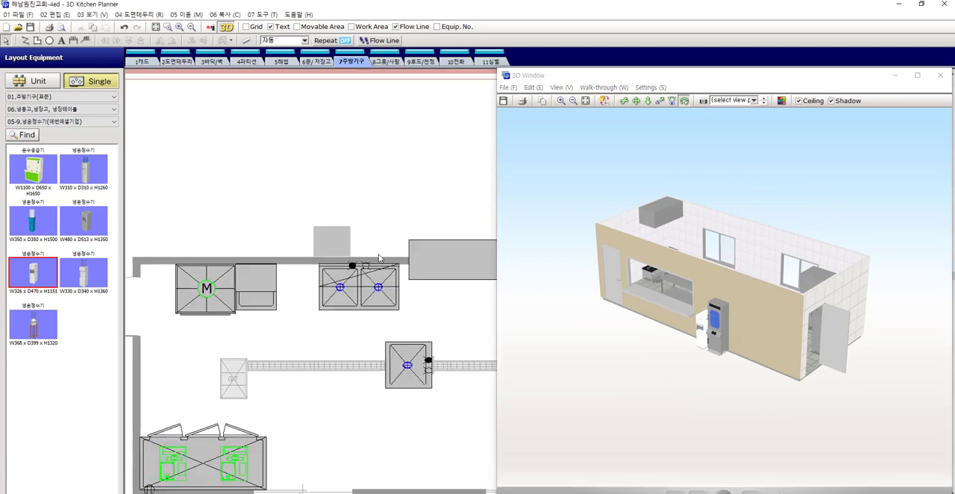
{"action": "left_click", "coordinate": [420, 62]}
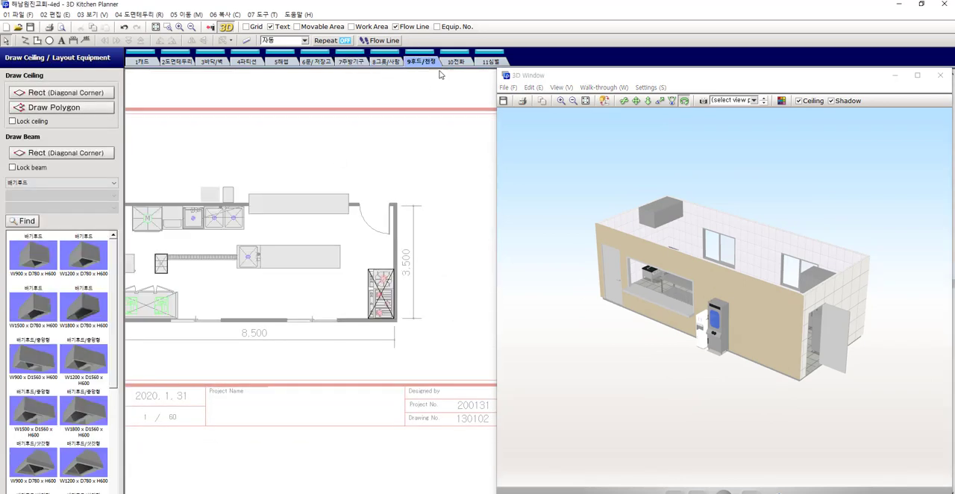
{"action": "double_click", "coordinate": [380, 298]}
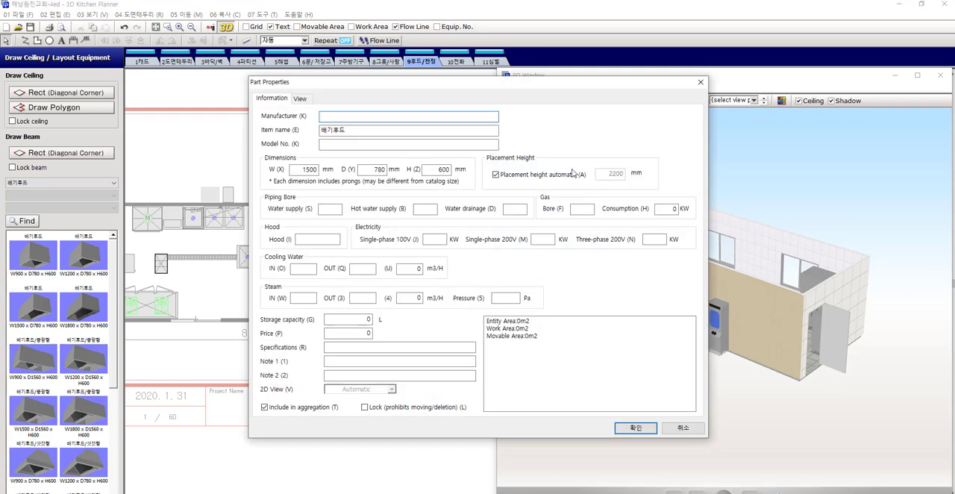
{"action": "left_click", "coordinate": [571, 176]}
{"action": "left_click_drag", "start_coordinate": [643, 177], "coordinate": [668, 177]}
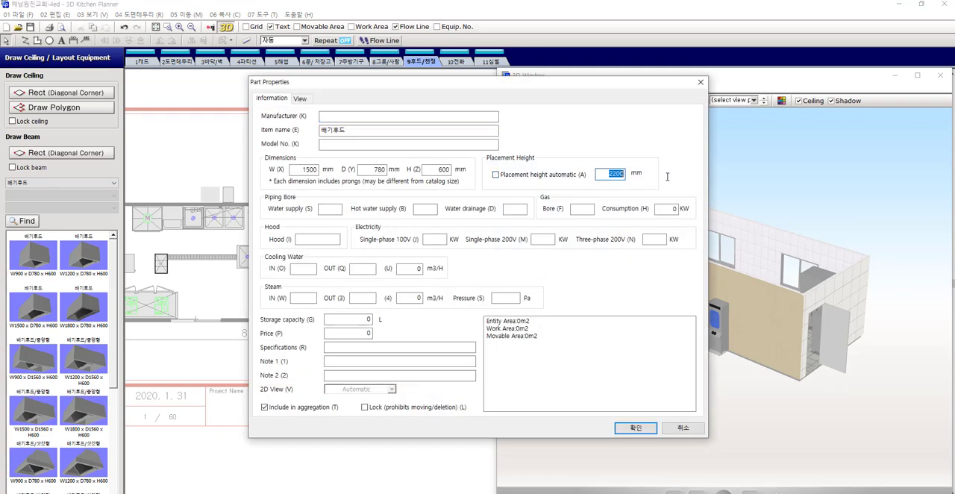
{"action": "type", "text": "180"}
{"action": "key", "text": "Return"}
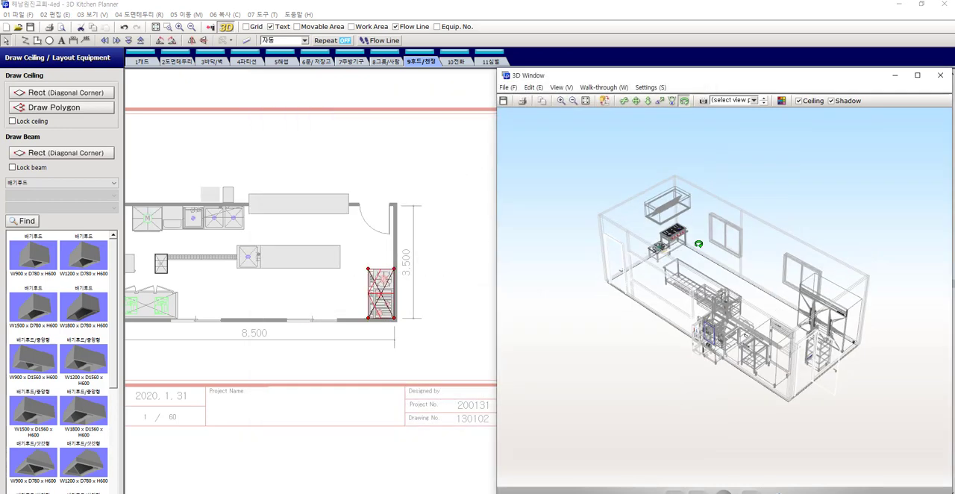
{"action": "scroll", "coordinate": [420, 199], "scroll_direction": "down", "scroll_amount": 2}
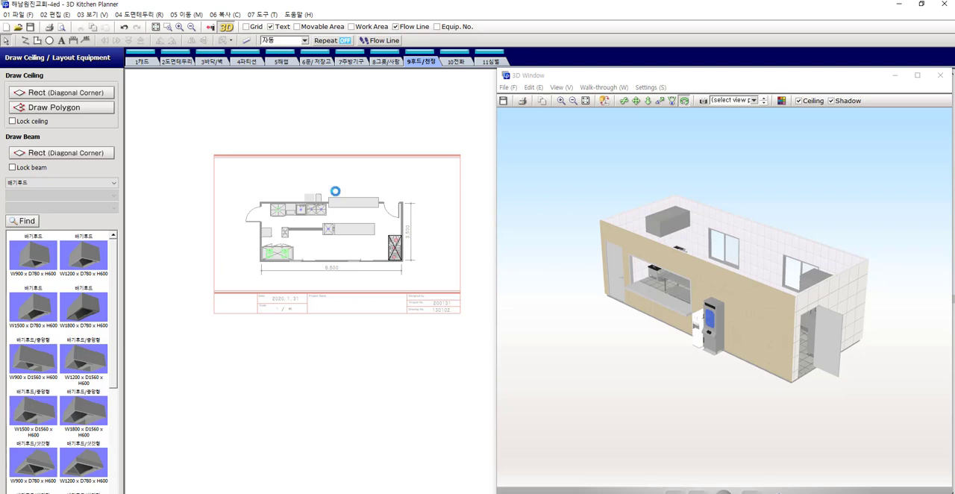
On the 7주방기구 layer, set the 2D view colour of the kitchen equipment inside the room to white
{"action": "scroll", "coordinate": [282, 224], "scroll_direction": "up", "scroll_amount": 1}
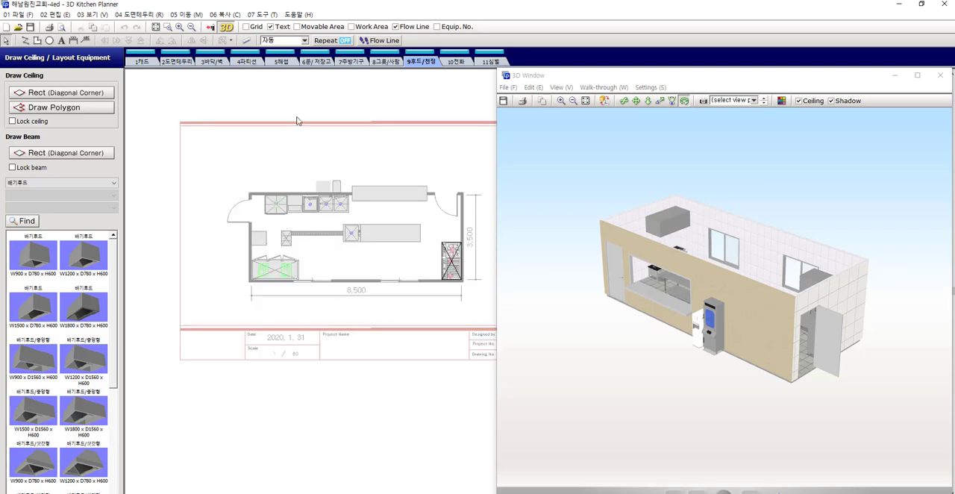
{"action": "left_click", "coordinate": [351, 61]}
{"action": "scroll", "coordinate": [381, 250], "scroll_direction": "up", "scroll_amount": 2}
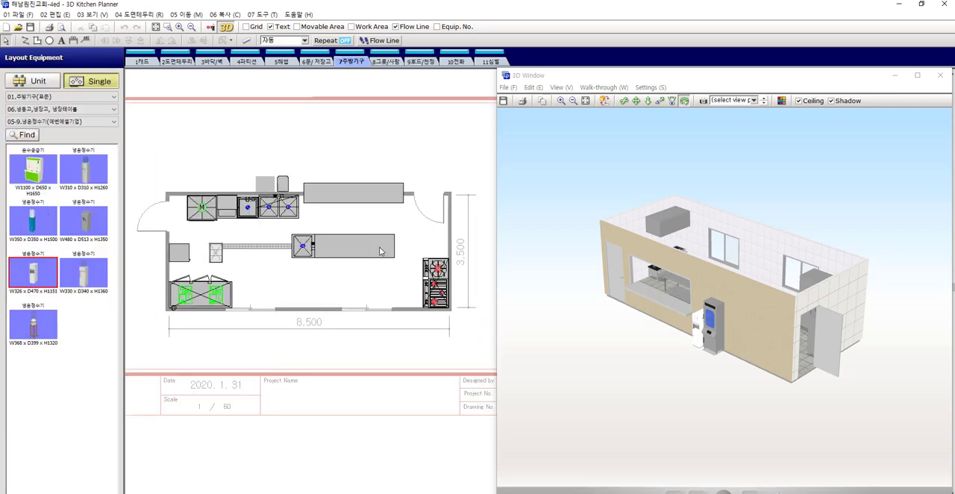
{"action": "left_click", "coordinate": [197, 210]}
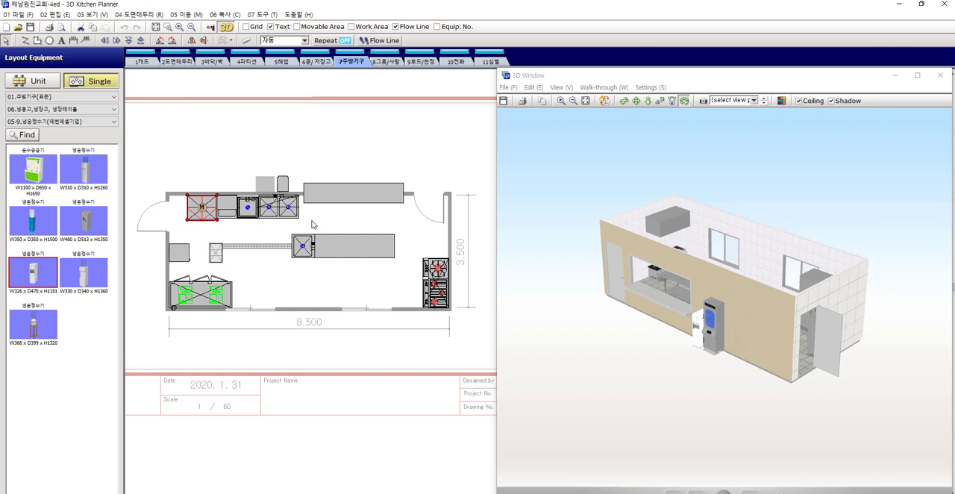
{"action": "left_click_drag", "start_coordinate": [312, 225], "coordinate": [195, 209]}
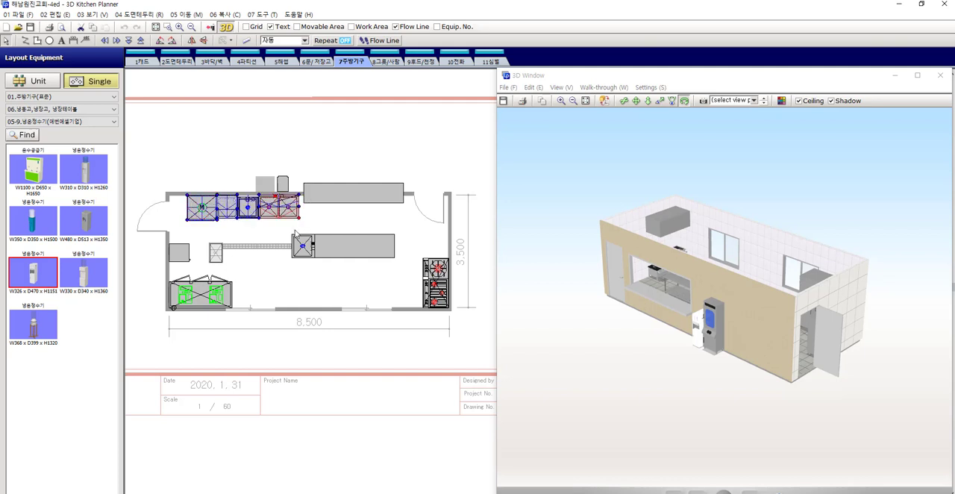
{"action": "left_click", "coordinate": [188, 256], "text": "shift"}
{"action": "left_click", "coordinate": [205, 292], "text": "shift"}
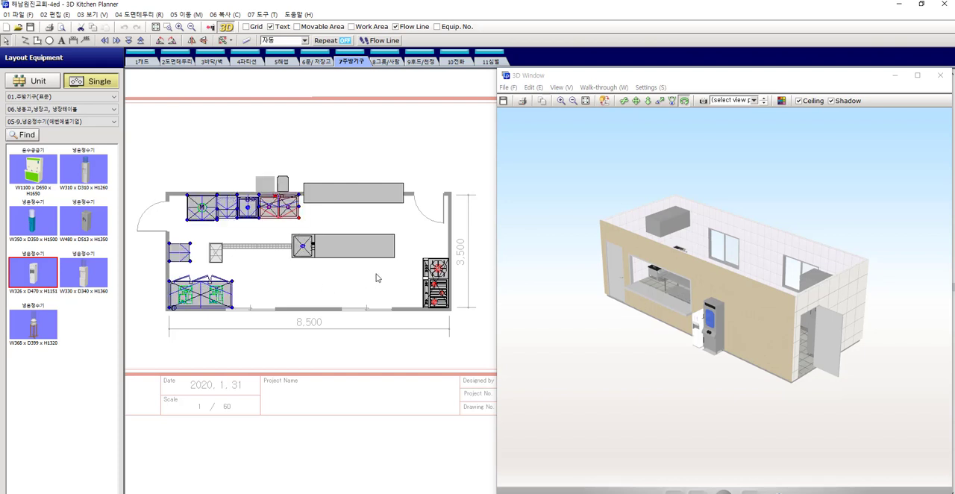
{"action": "left_click", "coordinate": [370, 250], "text": "shift"}
{"action": "left_click", "coordinate": [437, 270], "text": "shift"}
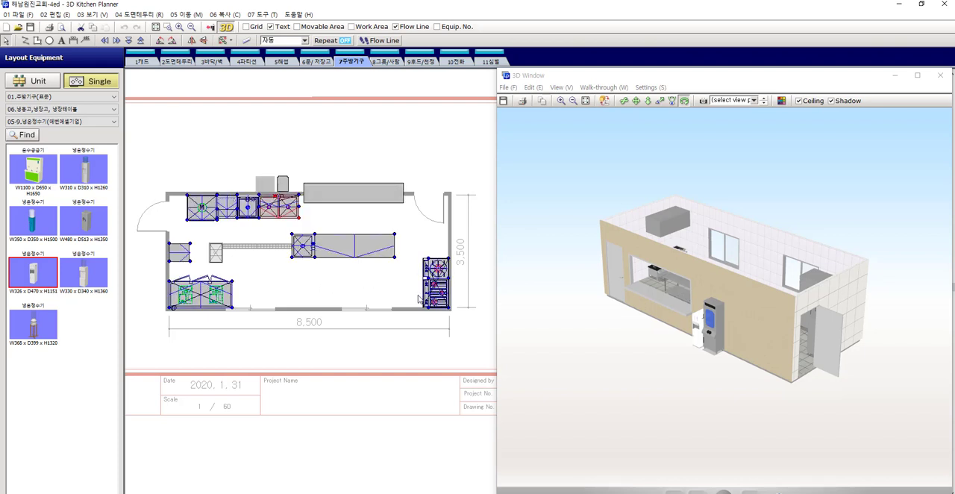
{"action": "double_click", "coordinate": [379, 245]}
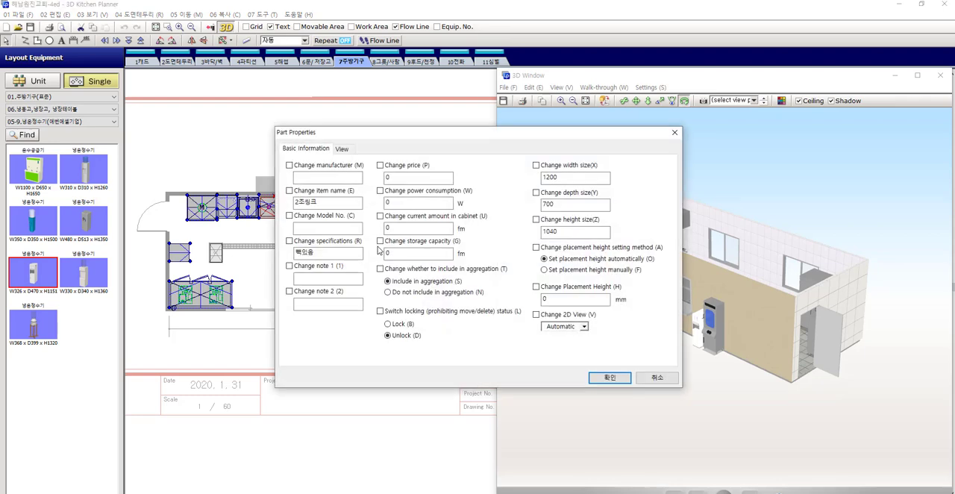
{"action": "left_click", "coordinate": [584, 326]}
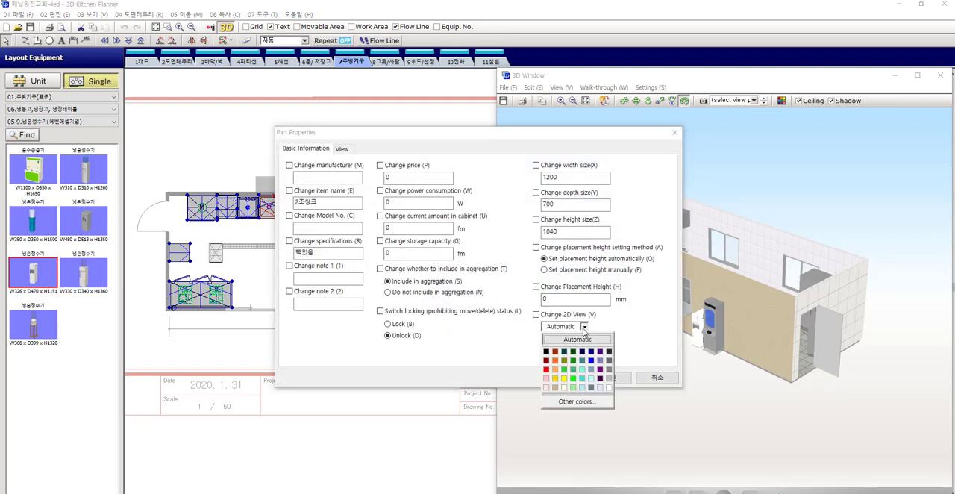
{"action": "left_click", "coordinate": [609, 387]}
{"action": "left_click", "coordinate": [611, 378]}
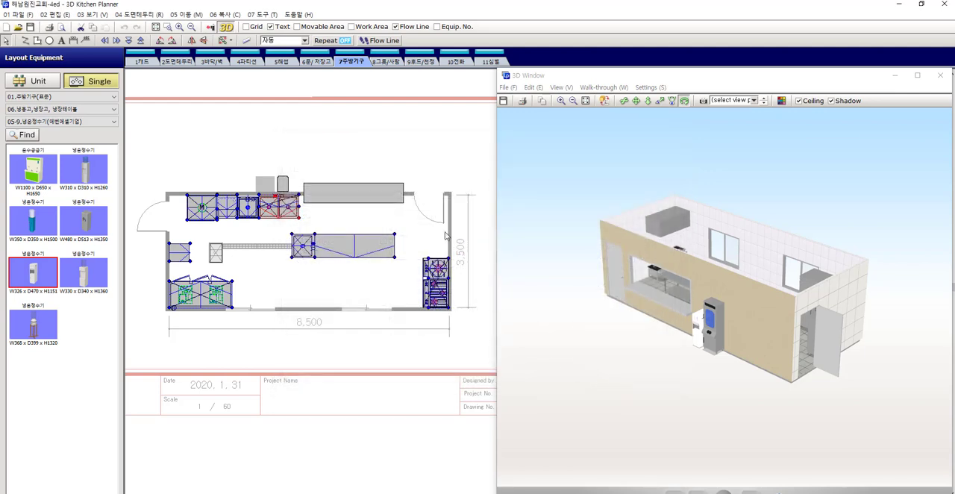
{"action": "left_click", "coordinate": [435, 148]}
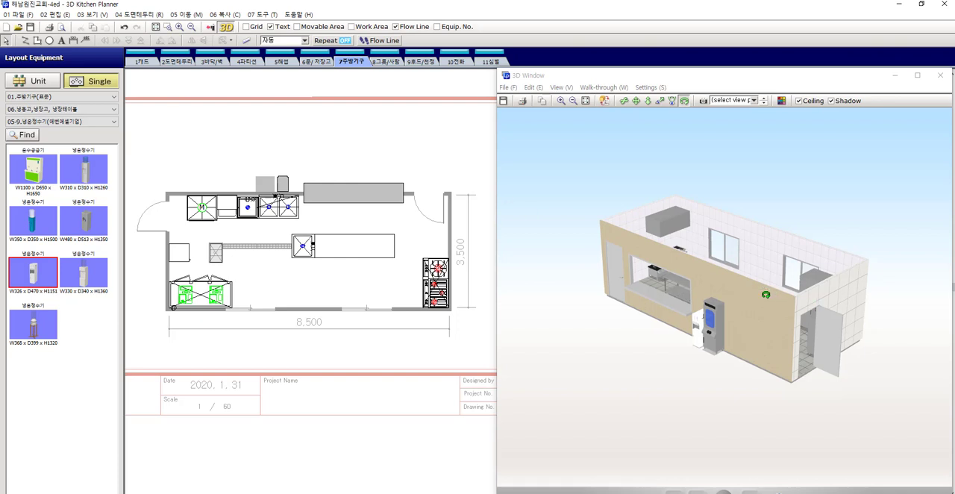
Set the 2D view colour of the two units outside the wall and the long serving counter to white
{"action": "scroll", "coordinate": [266, 209], "scroll_direction": "up", "scroll_amount": 2}
{"action": "left_click", "coordinate": [271, 180]}
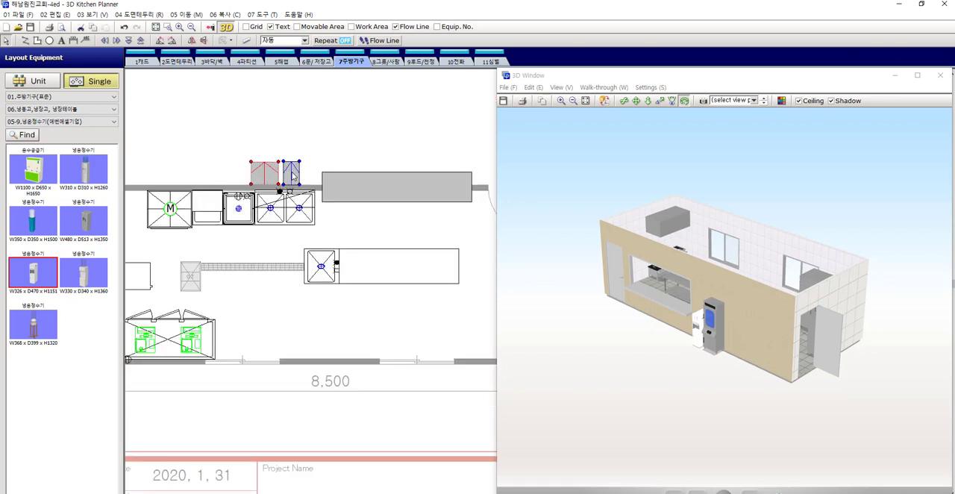
{"action": "double_click", "coordinate": [353, 191]}
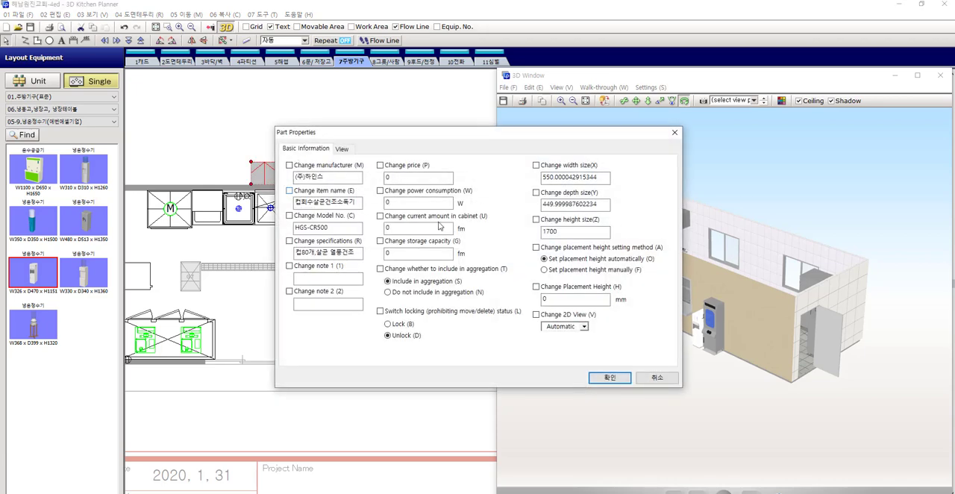
{"action": "left_click", "coordinate": [585, 329]}
{"action": "left_click", "coordinate": [610, 393]}
{"action": "left_click", "coordinate": [626, 379]}
{"action": "scroll", "coordinate": [373, 124], "scroll_direction": "down", "scroll_amount": 2}
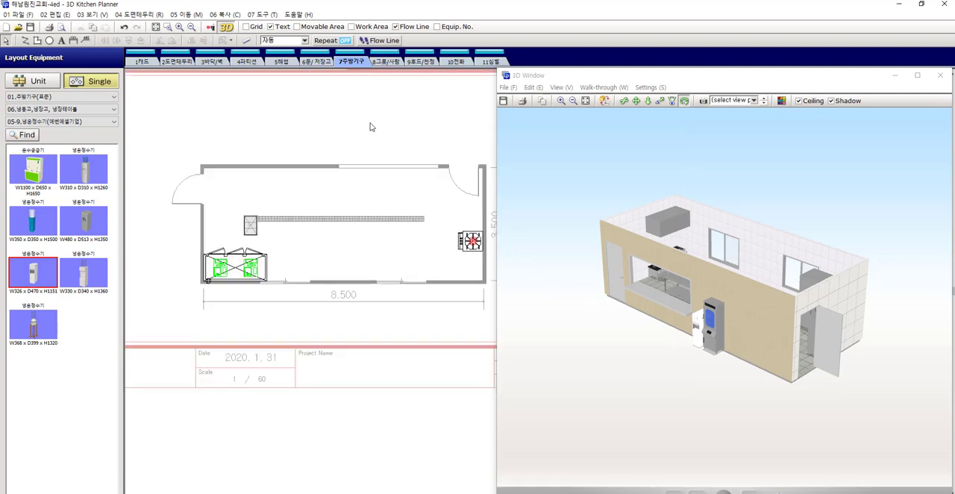
Close the 3D window and display the equipment numbers on the floor plan
{"action": "middle_click_drag", "start_coordinate": [422, 137], "coordinate": [404, 151]}
{"action": "mouse_move", "coordinate": [782, 301]}
{"action": "left_mouse_down"}
{"action": "mouse_move", "coordinate": [760, 309]}
{"action": "mouse_move", "coordinate": [771, 309]}
{"action": "left_mouse_up"}
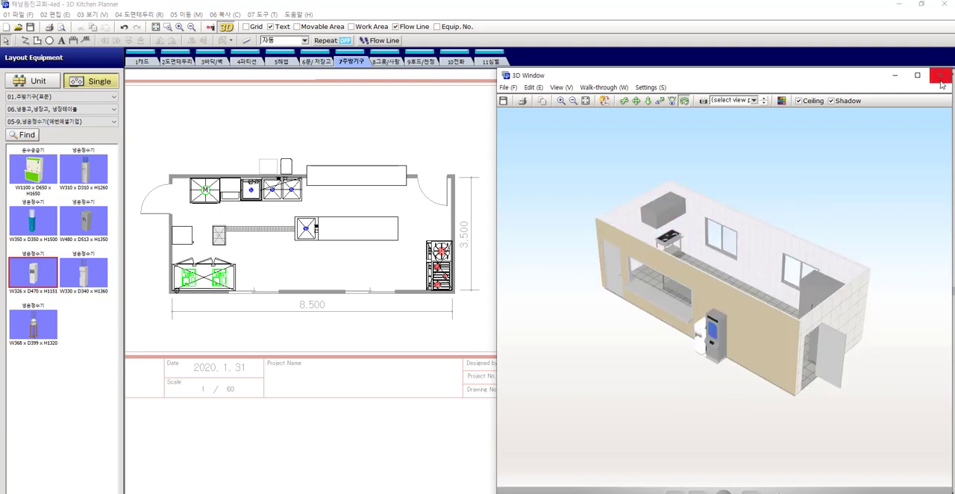
{"action": "left_click", "coordinate": [941, 78]}
{"action": "scroll", "coordinate": [325, 170], "scroll_direction": "up", "scroll_amount": 2}
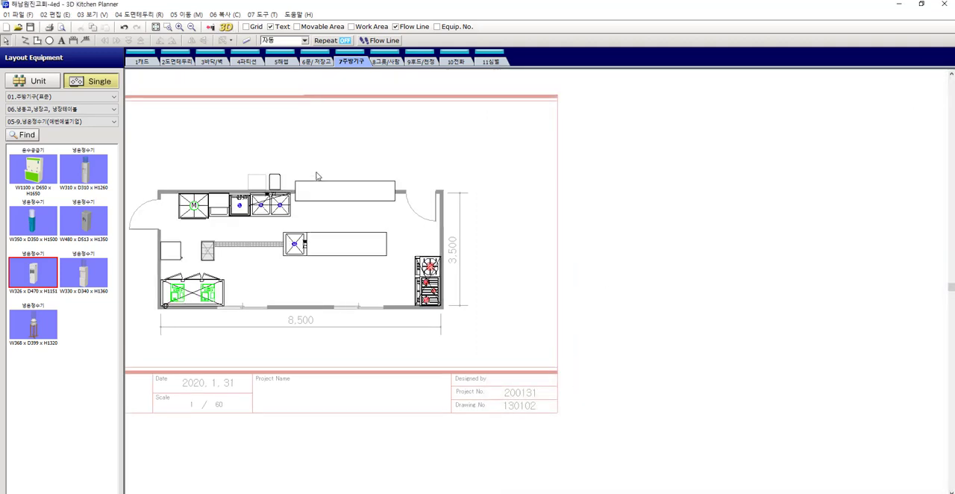
{"action": "scroll", "coordinate": [219, 202], "scroll_direction": "up", "scroll_amount": 2}
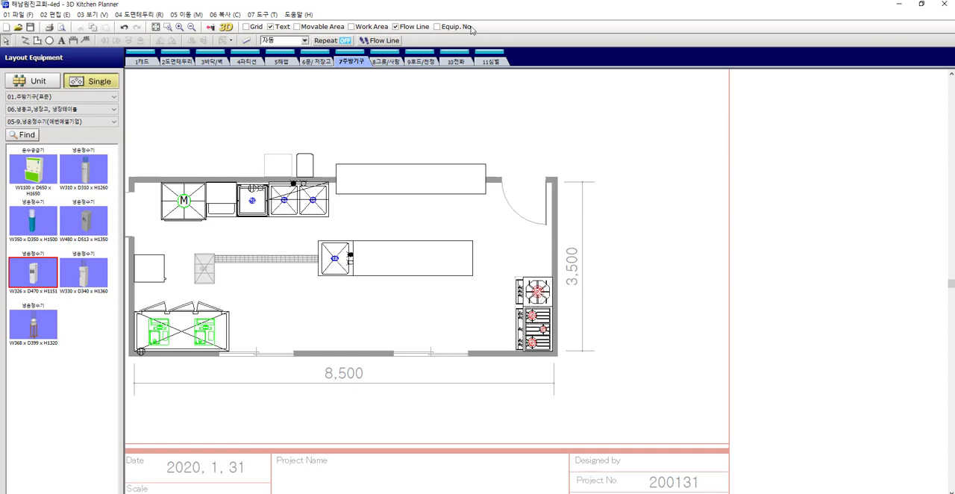
{"action": "left_click", "coordinate": [438, 27]}
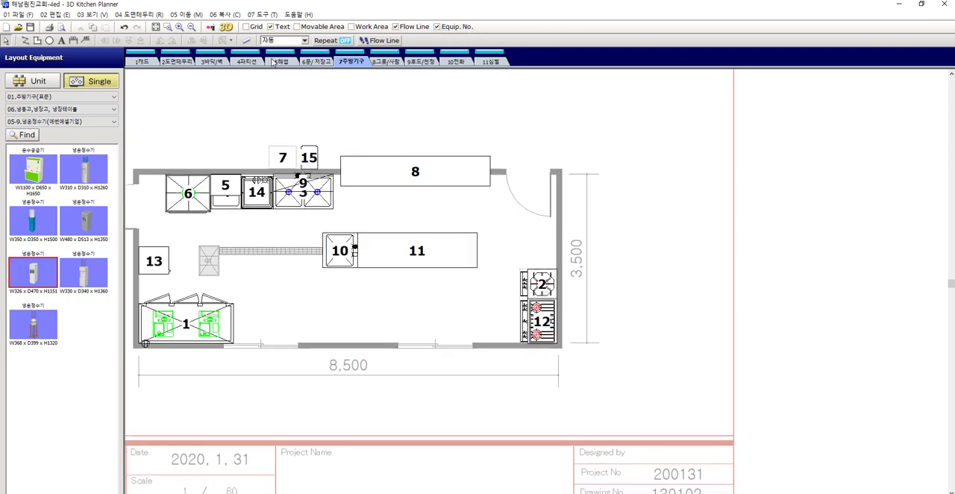
Generate the numbered equipment schedule for the 7주방기구 and 9후드/천정 layers
{"action": "left_click", "coordinate": [273, 14]}
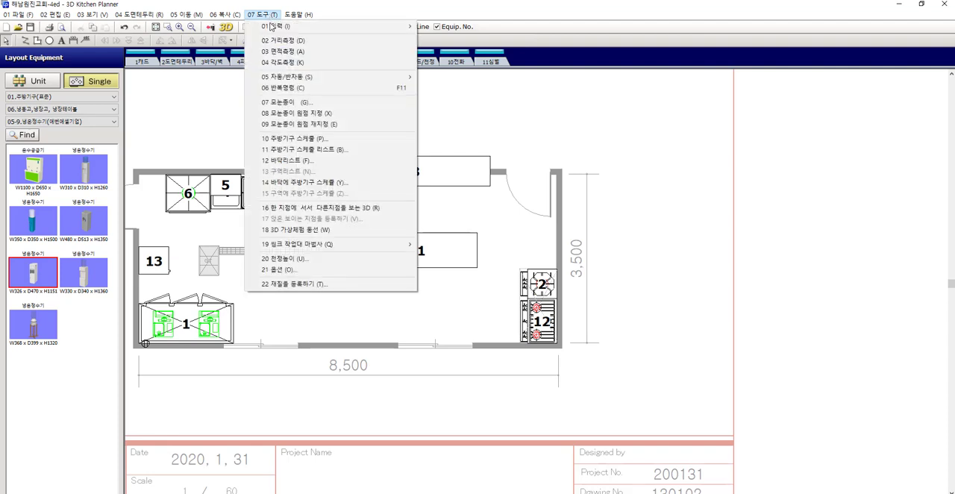
{"action": "left_click", "coordinate": [306, 149]}
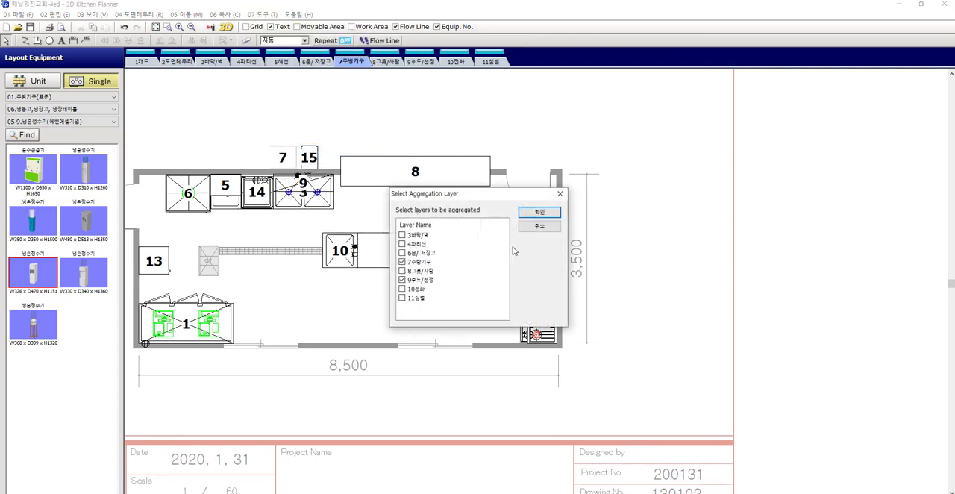
{"action": "left_click", "coordinate": [540, 212]}
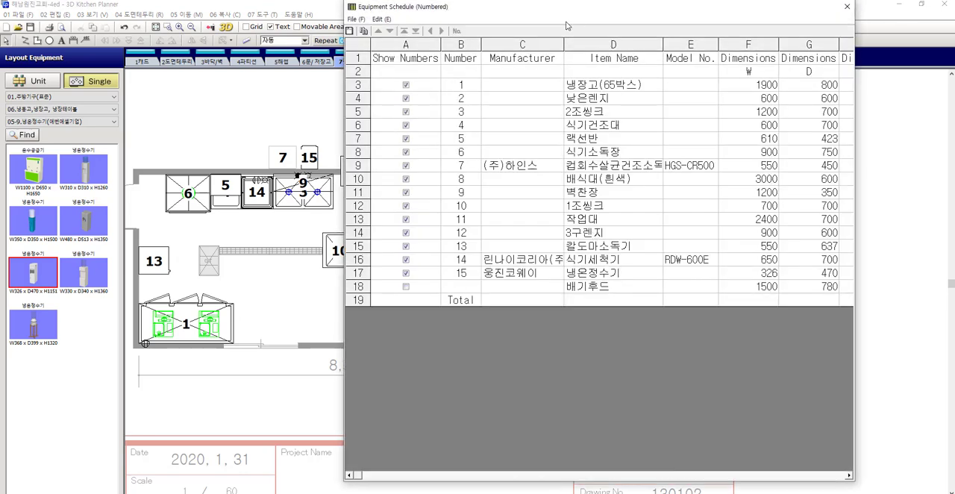
Widen the equipment schedule to examine its height, price and quantity columns, and place it beside the numbered plan
{"action": "left_click_drag", "start_coordinate": [581, 9], "coordinate": [791, 36]}
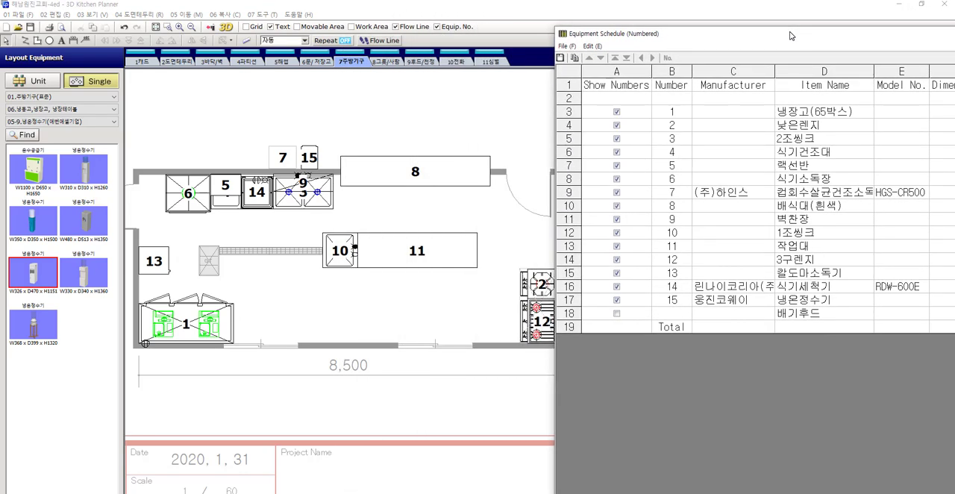
{"action": "left_click", "coordinate": [532, 206]}
{"action": "scroll", "coordinate": [495, 215], "scroll_direction": "down", "scroll_amount": 3}
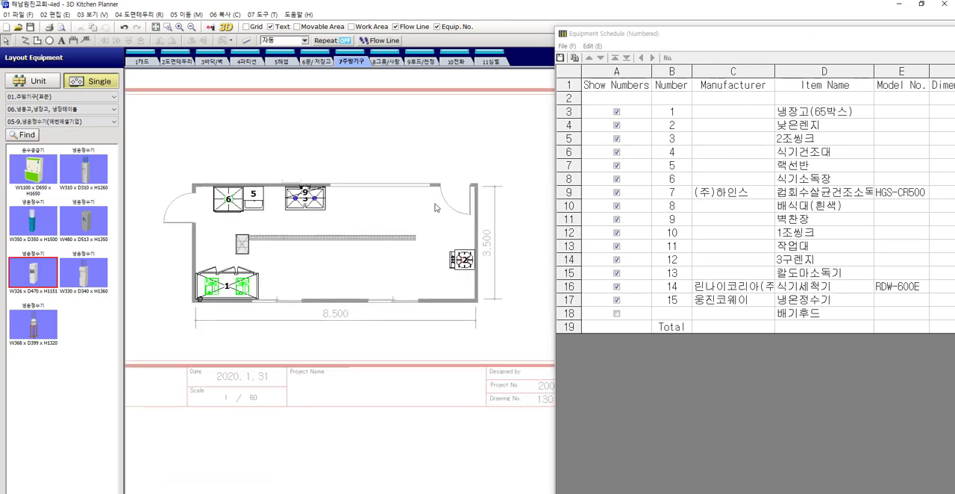
{"action": "left_click_drag", "start_coordinate": [671, 37], "coordinate": [391, 47]}
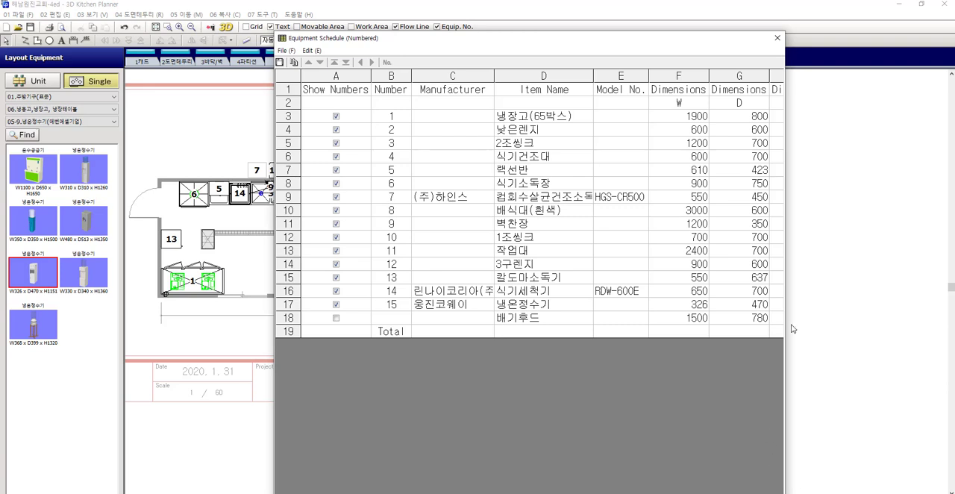
{"action": "left_click_drag", "start_coordinate": [788, 326], "coordinate": [935, 326]}
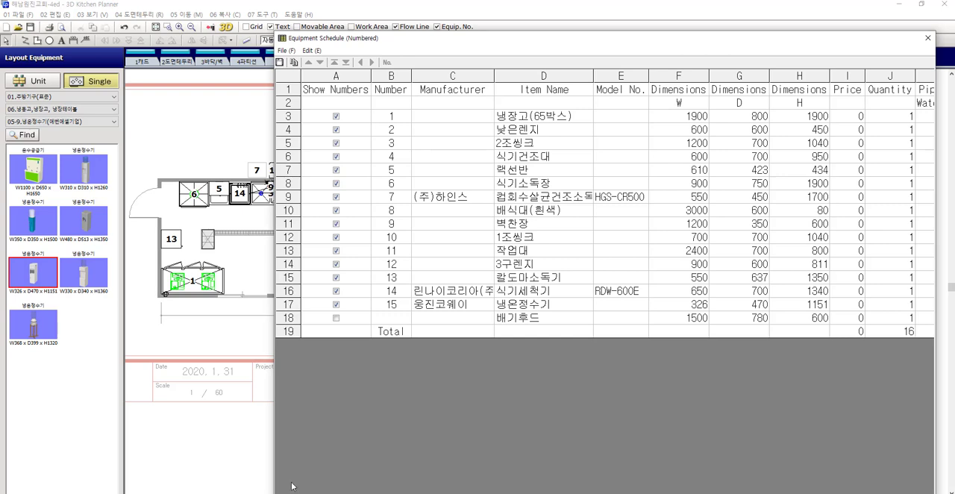
{"action": "left_click_drag", "start_coordinate": [479, 46], "coordinate": [635, 51]}
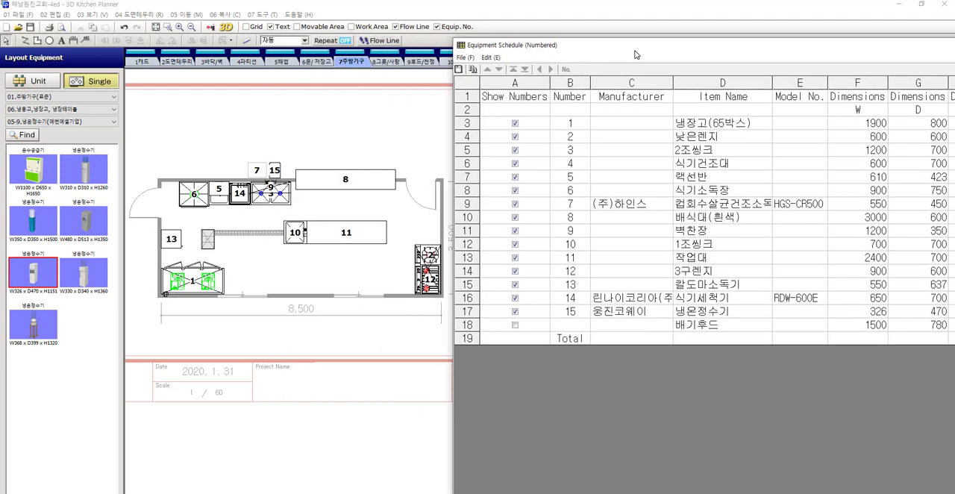
Exclude the white serving counter 배식대(흰색) from numbering in the equipment schedule and apply the revised numbers to the plan view
{"action": "left_click", "coordinate": [373, 186]}
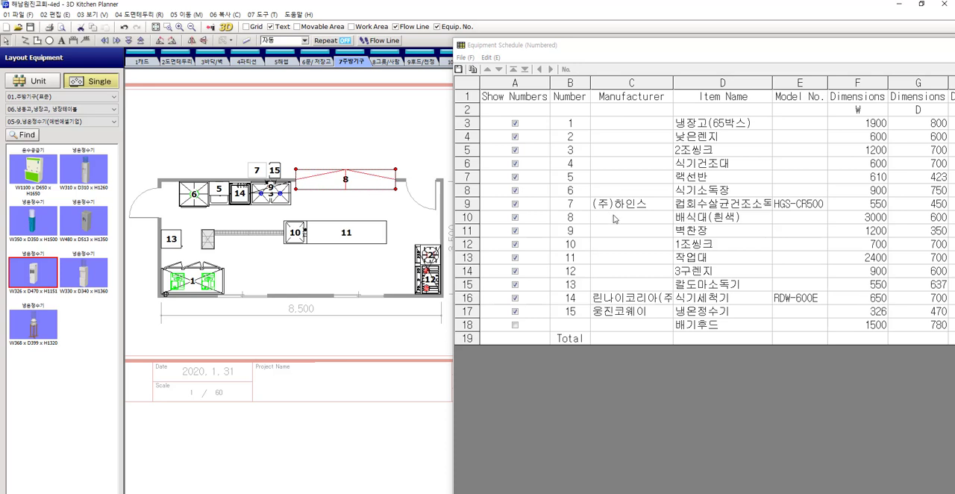
{"action": "left_click", "coordinate": [577, 217]}
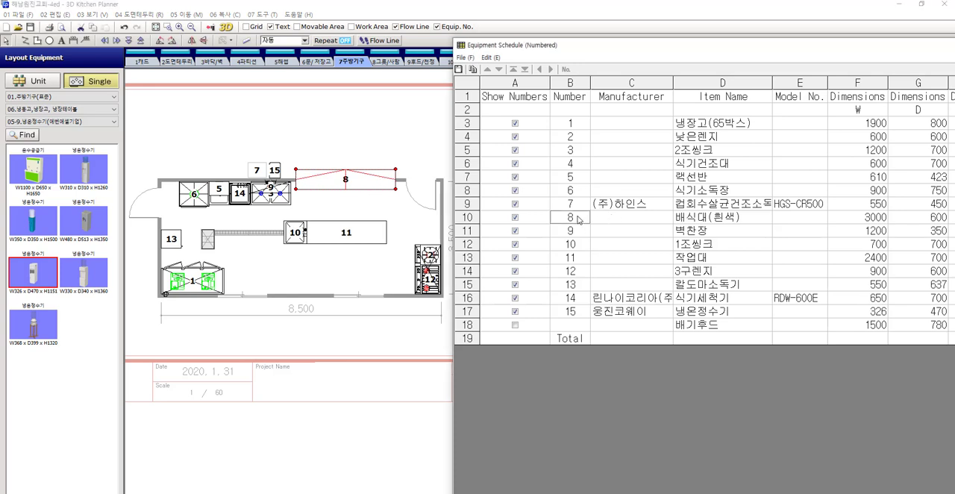
{"action": "left_click", "coordinate": [521, 220]}
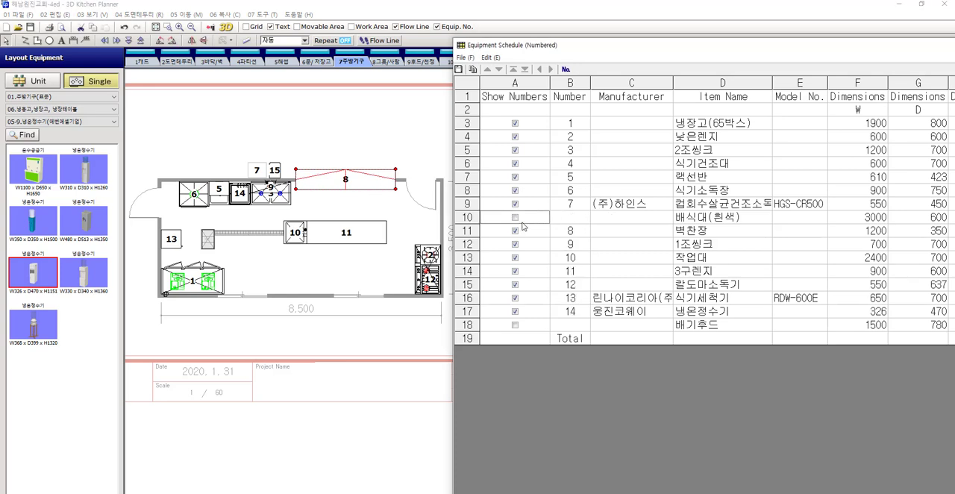
{"action": "left_click", "coordinate": [566, 69]}
{"action": "left_click", "coordinate": [388, 135]}
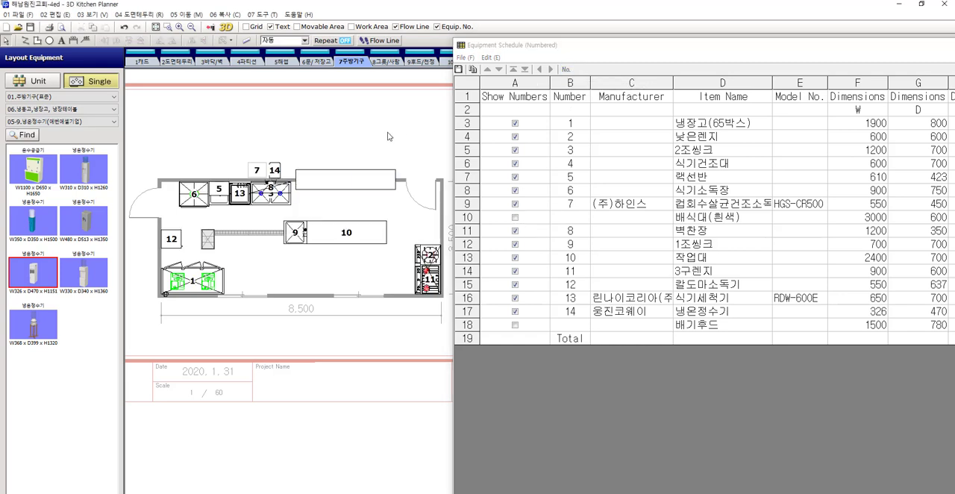
Move the low range 낮은렌지 to number 1 in the equipment schedule and apply the numbering to the plan view
{"action": "scroll", "coordinate": [403, 246], "scroll_direction": "up", "scroll_amount": 2}
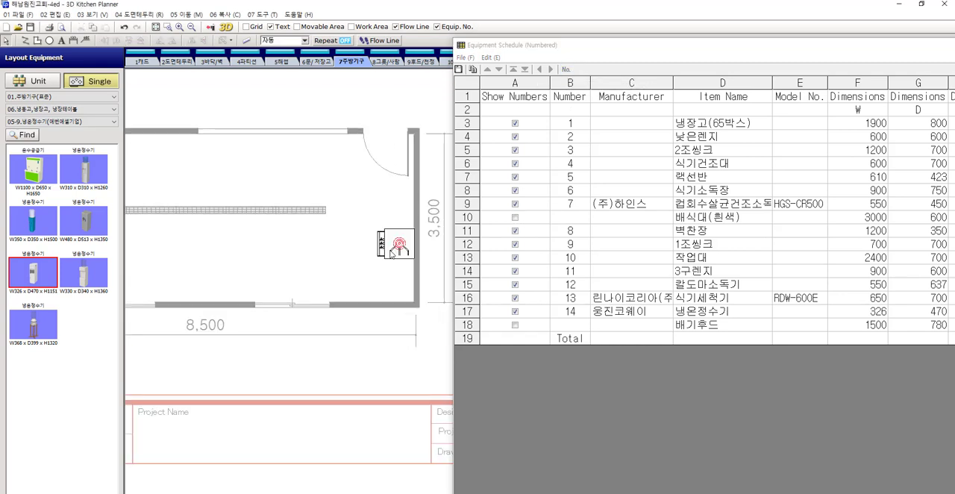
{"action": "left_click", "coordinate": [404, 252]}
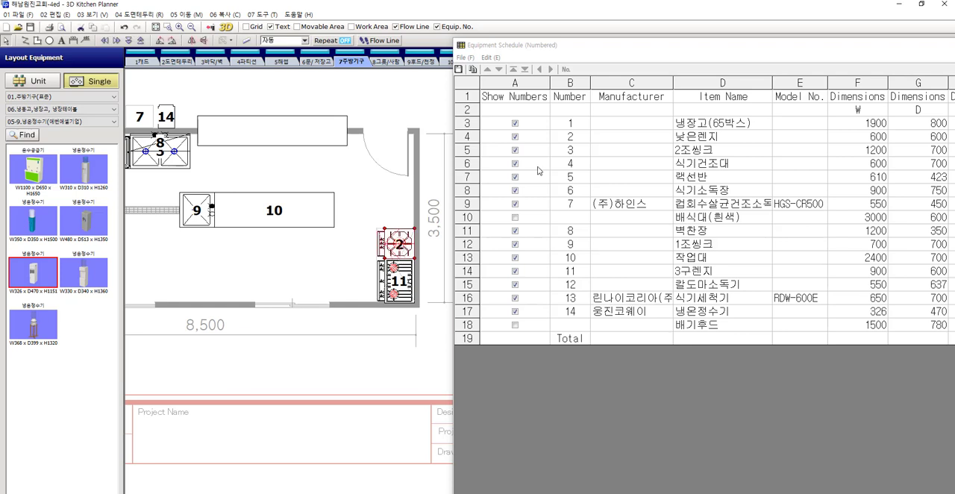
{"action": "left_click", "coordinate": [469, 136]}
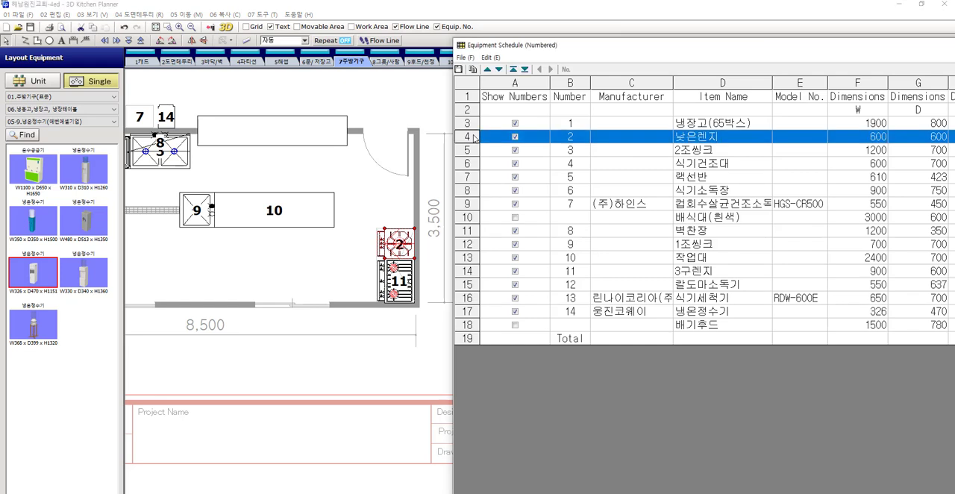
{"action": "left_click", "coordinate": [514, 70]}
{"action": "left_click", "coordinate": [566, 69]}
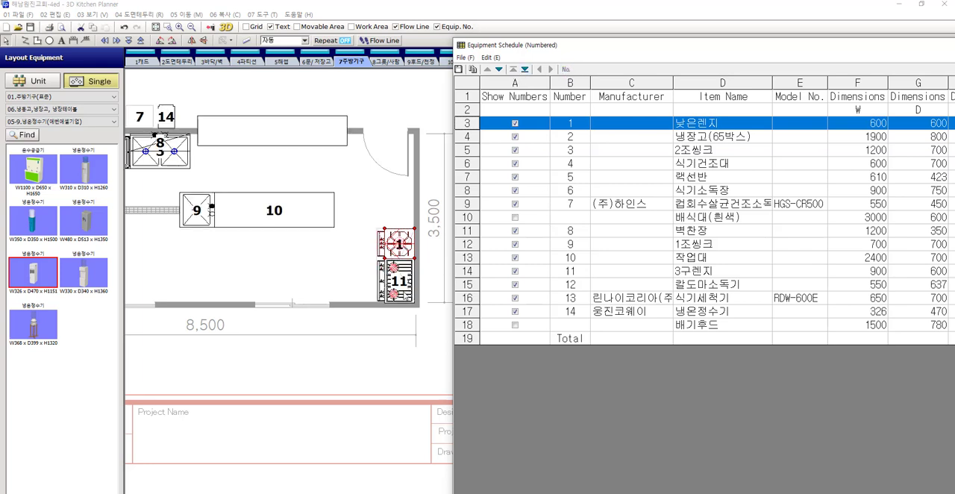
Move the three-burner range 3구렌지 to number 2, directly below 낮은렌지, and apply the numbering to the plan view
{"action": "left_click", "coordinate": [403, 295]}
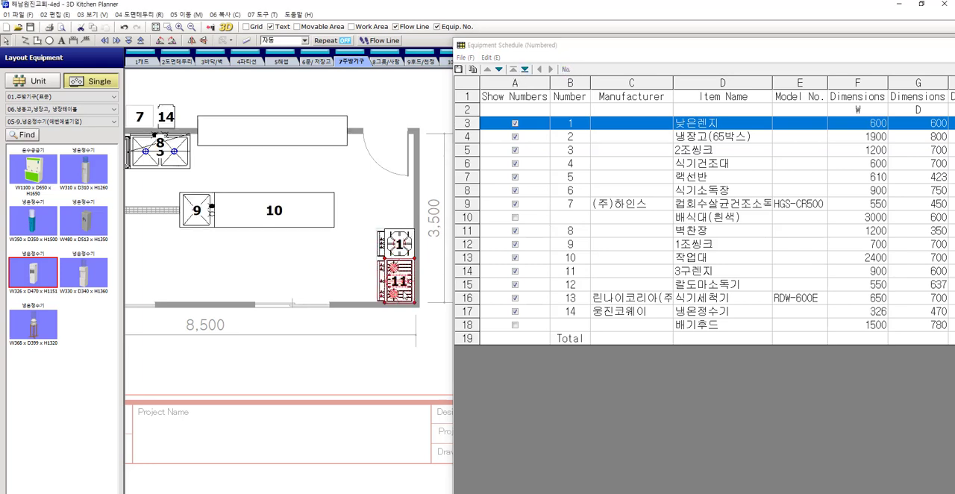
{"action": "left_click", "coordinate": [469, 272]}
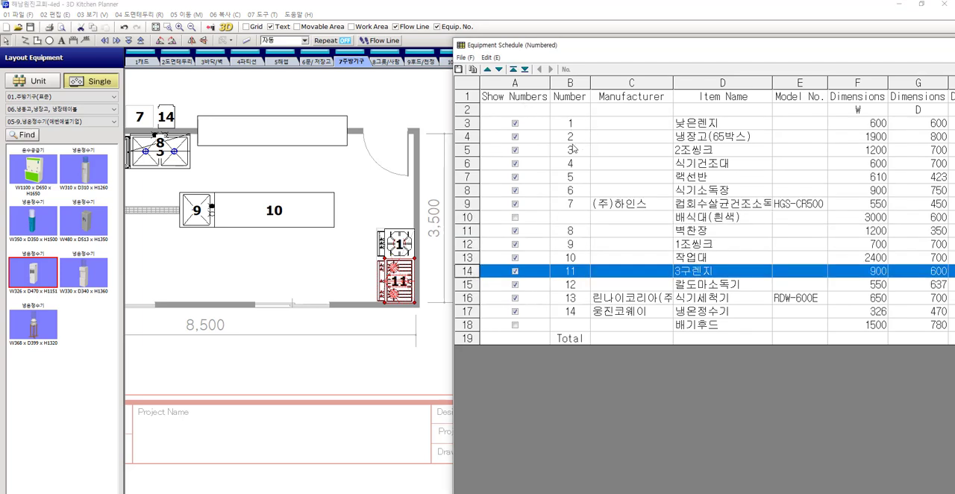
{"action": "left_click", "coordinate": [515, 69]}
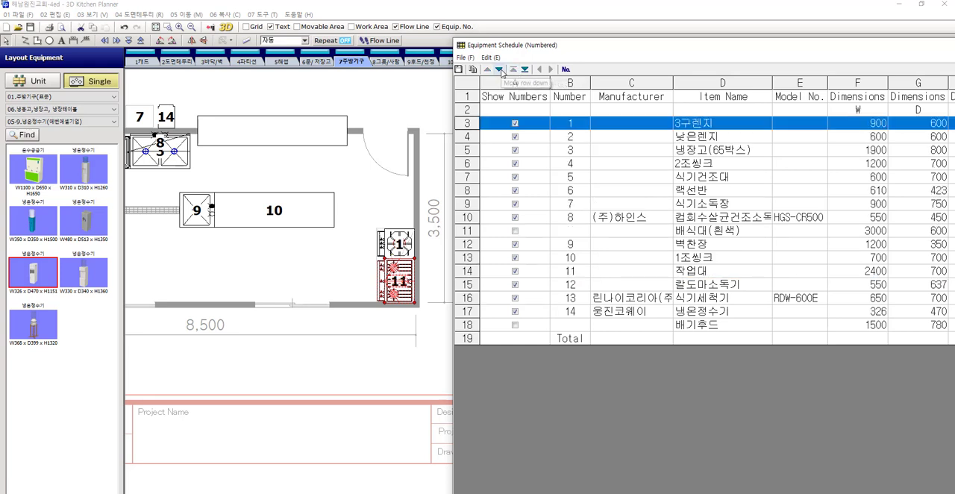
{"action": "left_click", "coordinate": [499, 69]}
{"action": "left_click", "coordinate": [566, 69]}
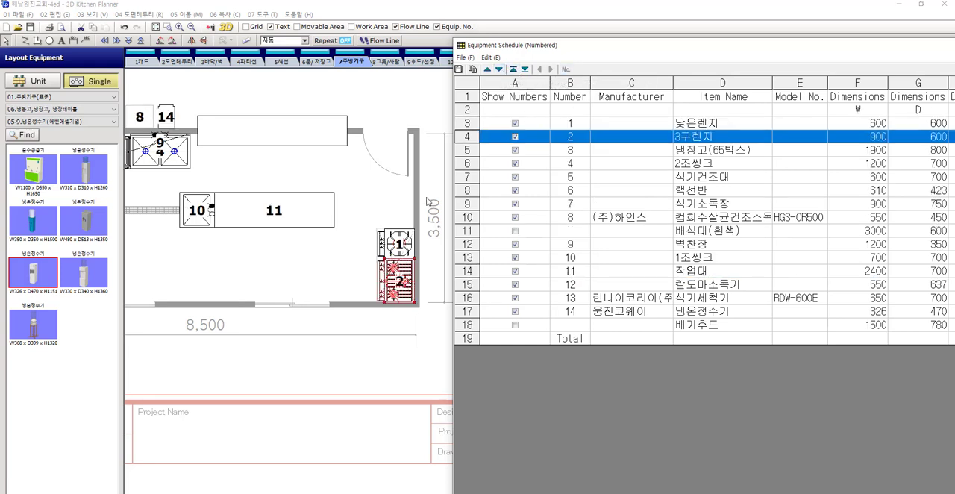
{"action": "left_click", "coordinate": [340, 259]}
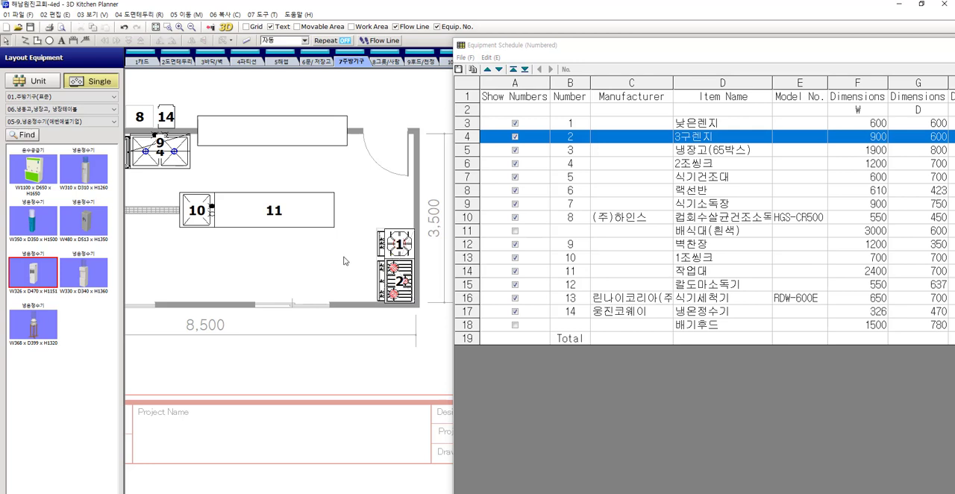
Move the knife and board sterilizer 칼도마소독기 to number 4, below the refrigerator, and apply the numbering to the plan view
{"action": "middle_click_drag", "start_coordinate": [344, 257], "coordinate": [374, 258]}
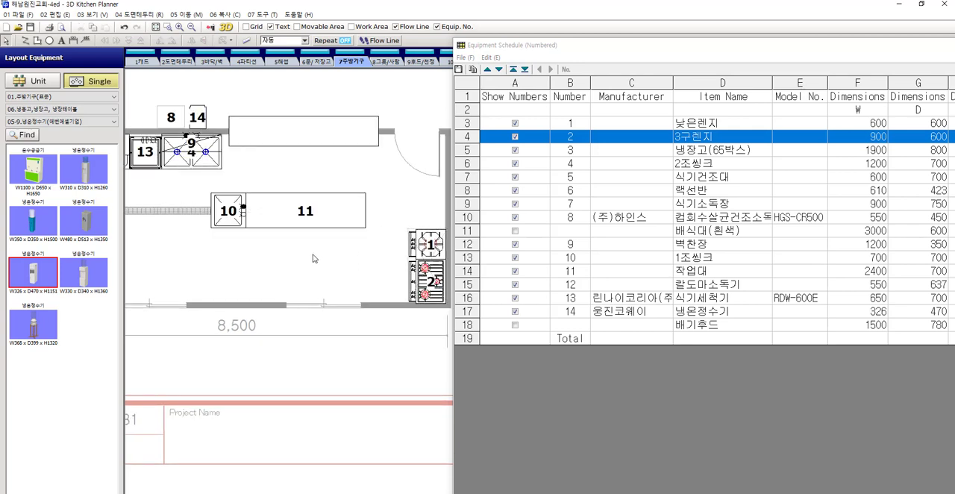
{"action": "middle_click_drag", "start_coordinate": [315, 259], "coordinate": [440, 256]}
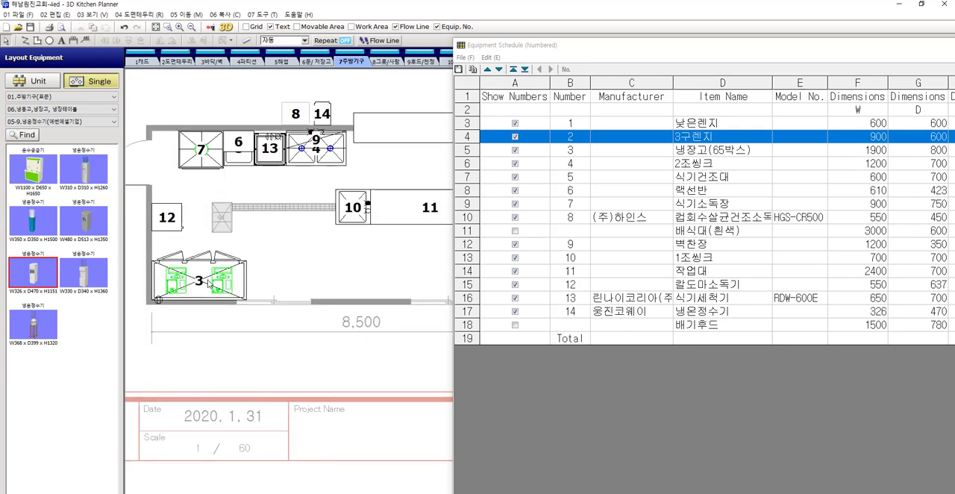
{"action": "left_click", "coordinate": [176, 222]}
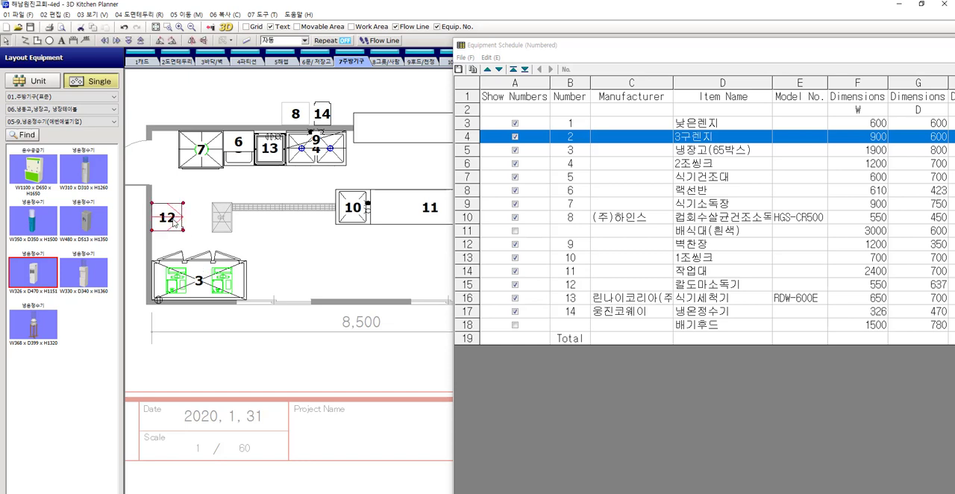
{"action": "left_click", "coordinate": [466, 285]}
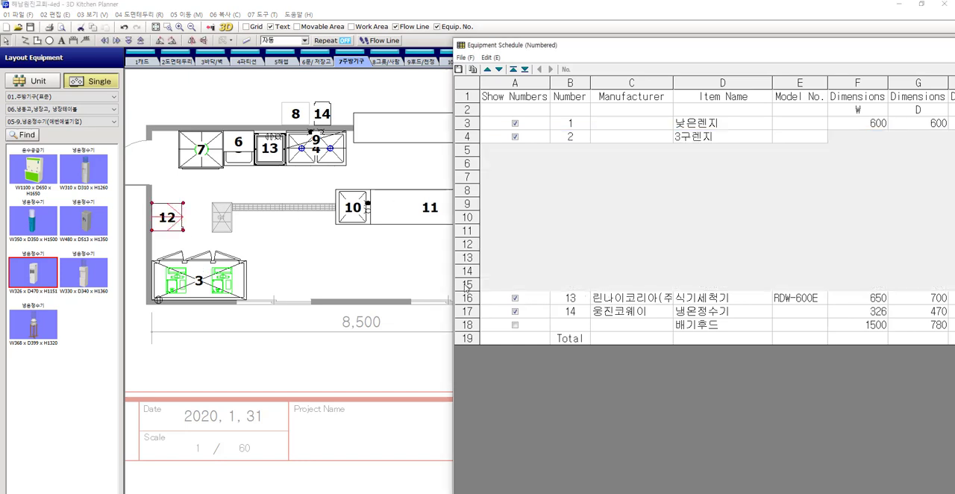
{"action": "left_click", "coordinate": [512, 69]}
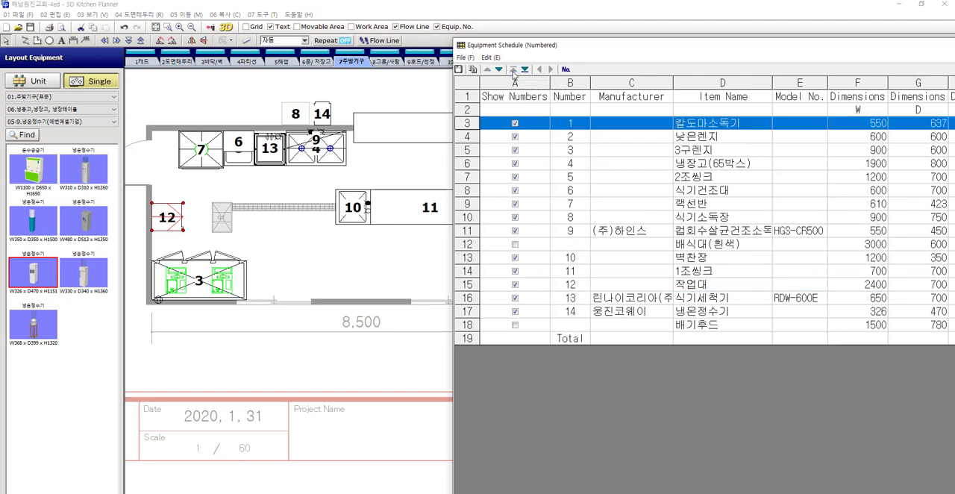
{"action": "left_click", "coordinate": [499, 69]}
{"action": "left_click", "coordinate": [499, 68]}
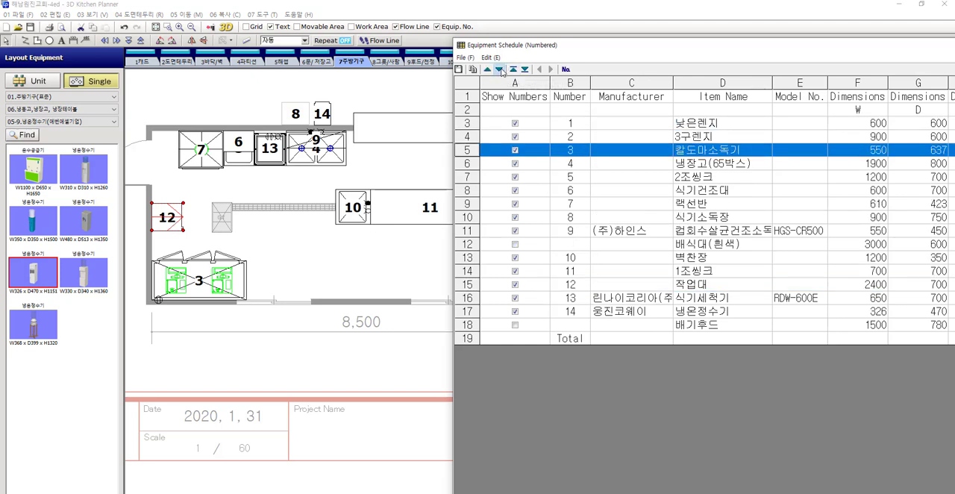
{"action": "left_click", "coordinate": [499, 69]}
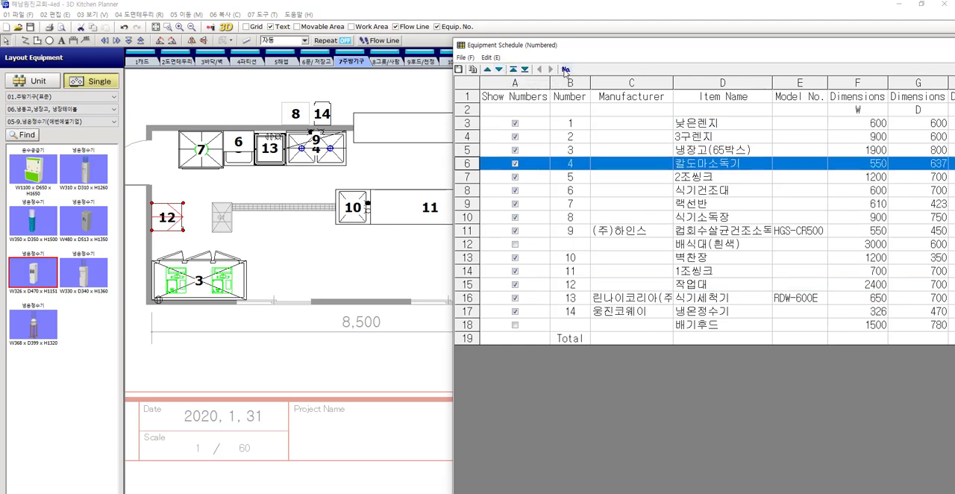
{"action": "left_click", "coordinate": [566, 70]}
{"action": "left_click", "coordinate": [287, 241]}
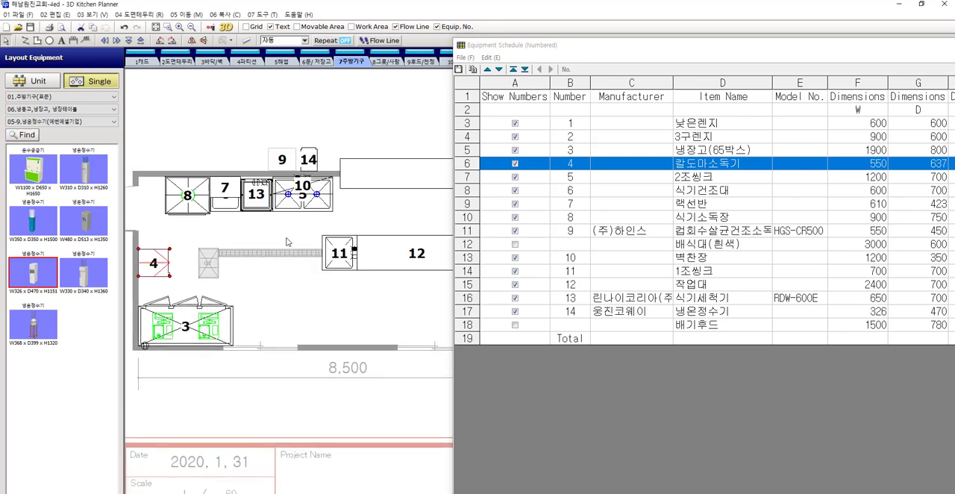
Move the dish sterilizing cabinet 식기소독장 up to number 5 in the schedule and apply the numbering to the plan view
{"action": "left_click", "coordinate": [197, 209]}
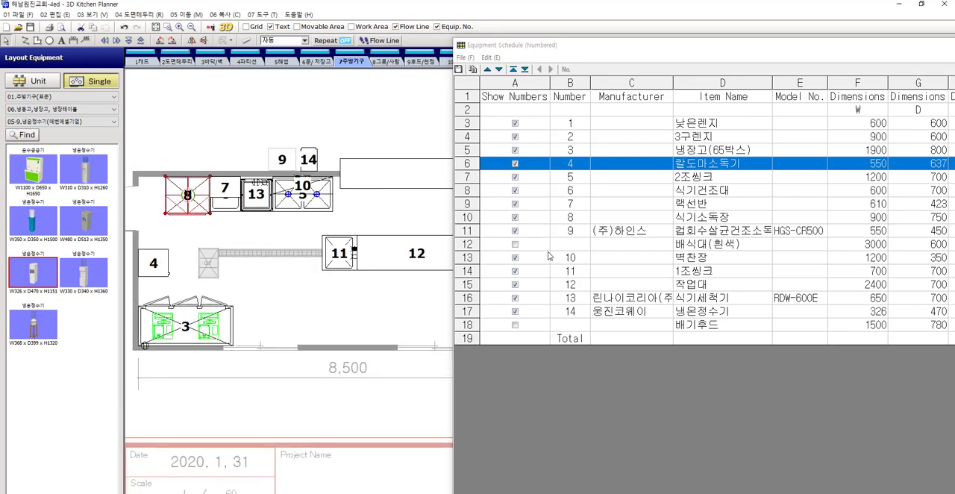
{"action": "left_click", "coordinate": [468, 217]}
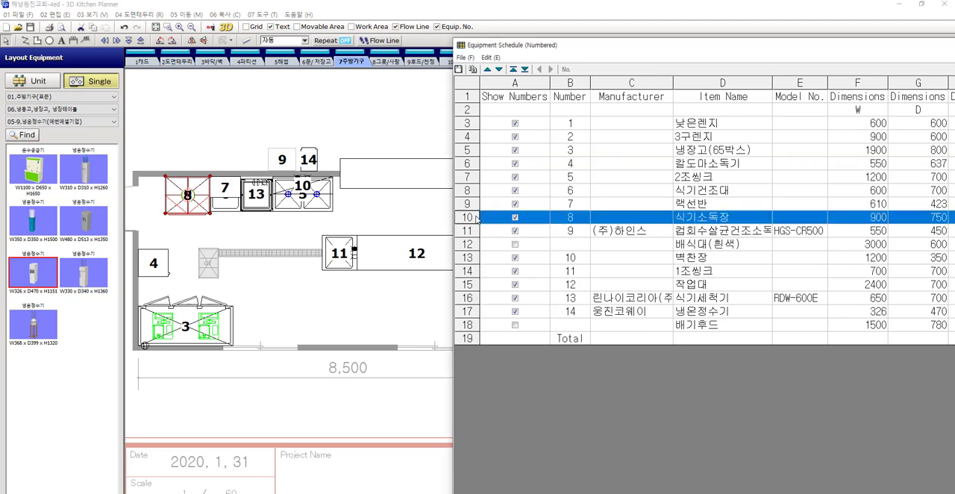
{"action": "left_click", "coordinate": [488, 68]}
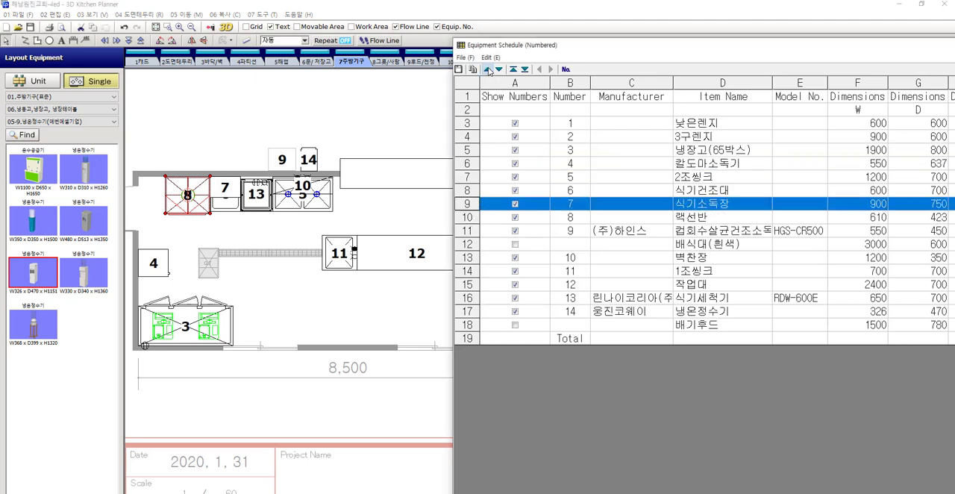
{"action": "left_click", "coordinate": [487, 69]}
{"action": "left_click", "coordinate": [487, 68]}
{"action": "left_click", "coordinate": [566, 68]}
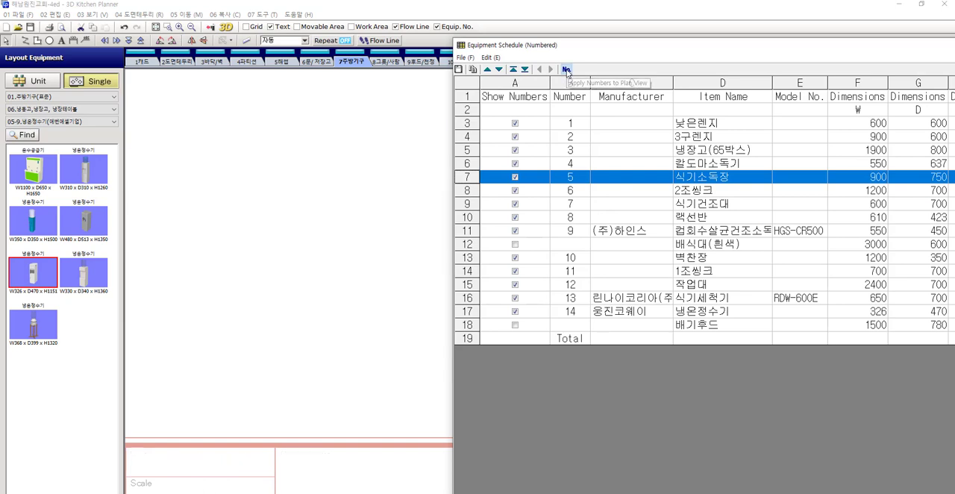
Check the part properties of the 식기건조대 and pull it out below the overlapping shelf on the plan
{"action": "left_click", "coordinate": [232, 211]}
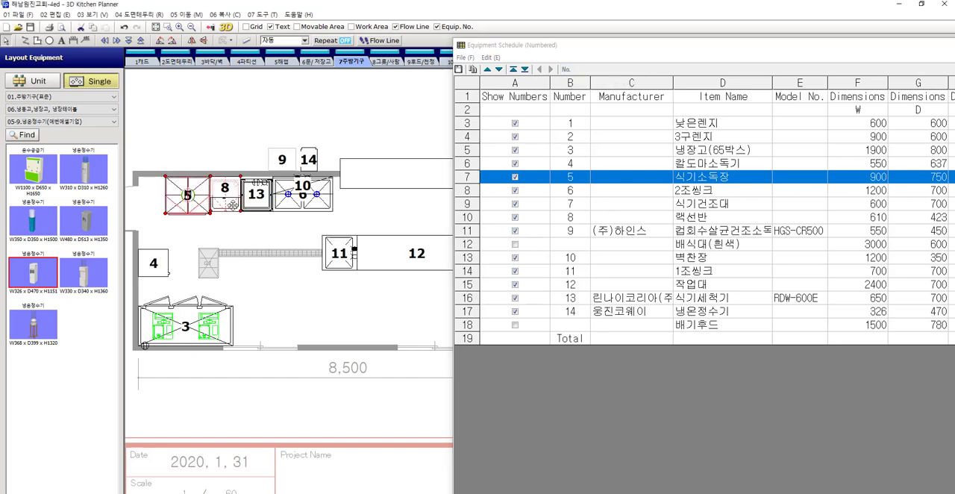
{"action": "double_click", "coordinate": [234, 205]}
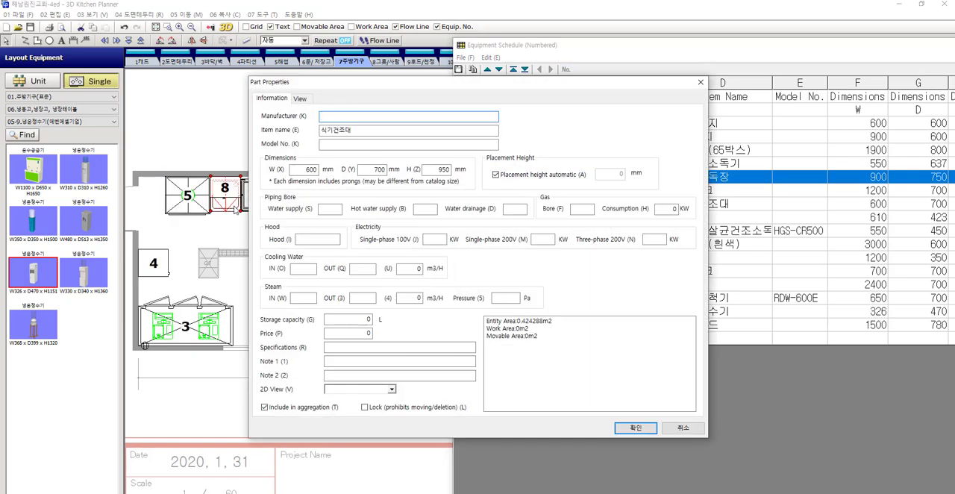
{"action": "left_click", "coordinate": [683, 427]}
{"action": "scroll", "coordinate": [224, 209], "scroll_direction": "up", "scroll_amount": 2}
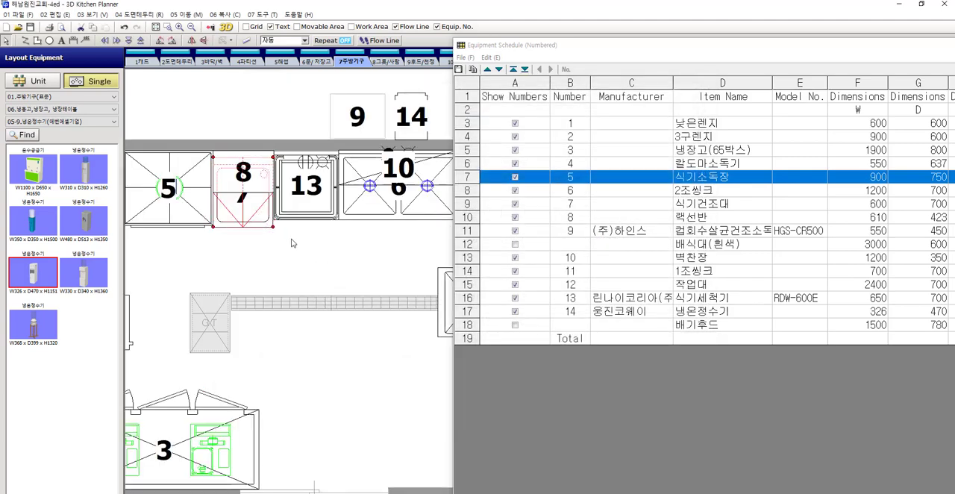
{"action": "left_click_drag", "start_coordinate": [273, 226], "coordinate": [273, 262]}
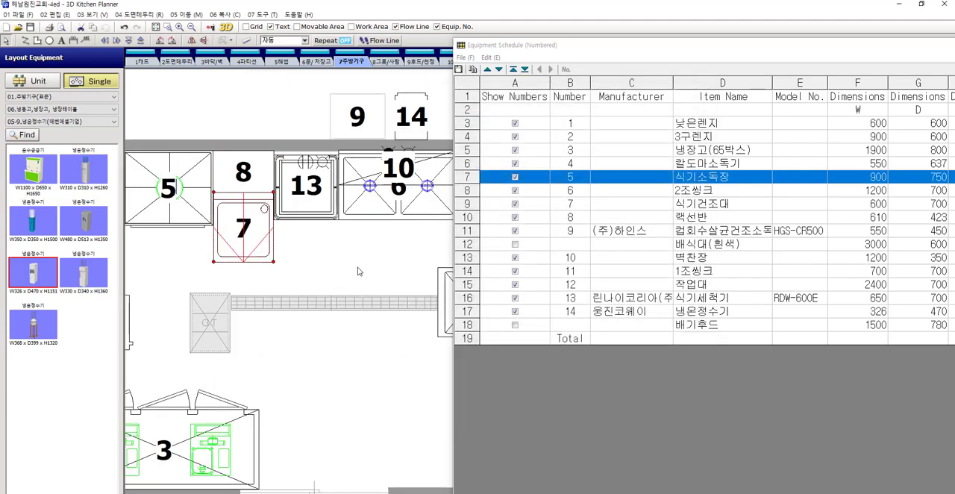
Move the dish drying table 식기건조대 up to number 6 in the schedule and apply the numbering to the plan view
{"action": "left_click", "coordinate": [468, 204]}
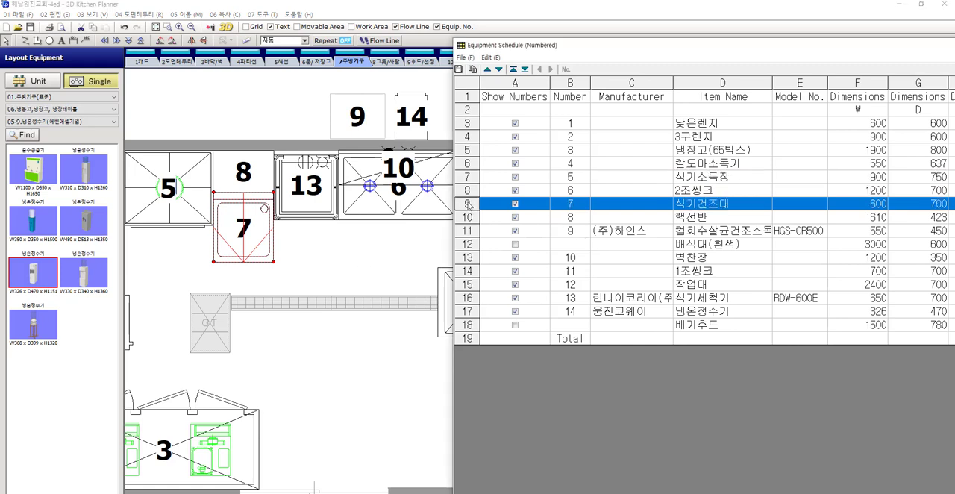
{"action": "left_click", "coordinate": [487, 69]}
{"action": "left_click", "coordinate": [565, 69]}
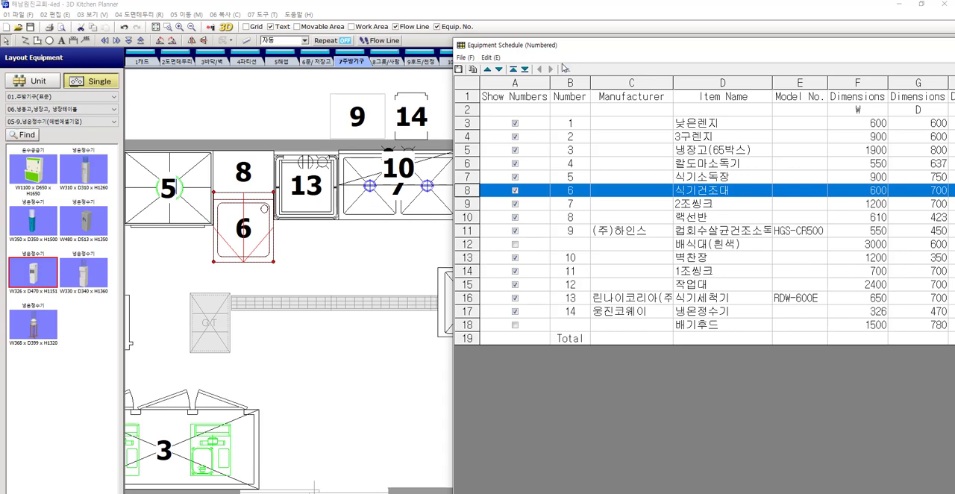
Move the rack shelf 랙선반 up to number 7 in the schedule and apply the numbering to the plan view
{"action": "left_click", "coordinate": [262, 168]}
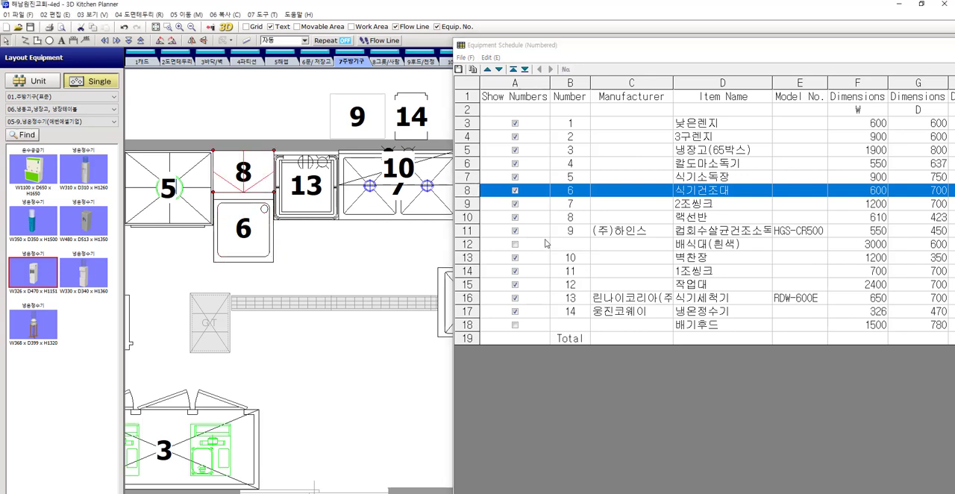
{"action": "left_click", "coordinate": [465, 218]}
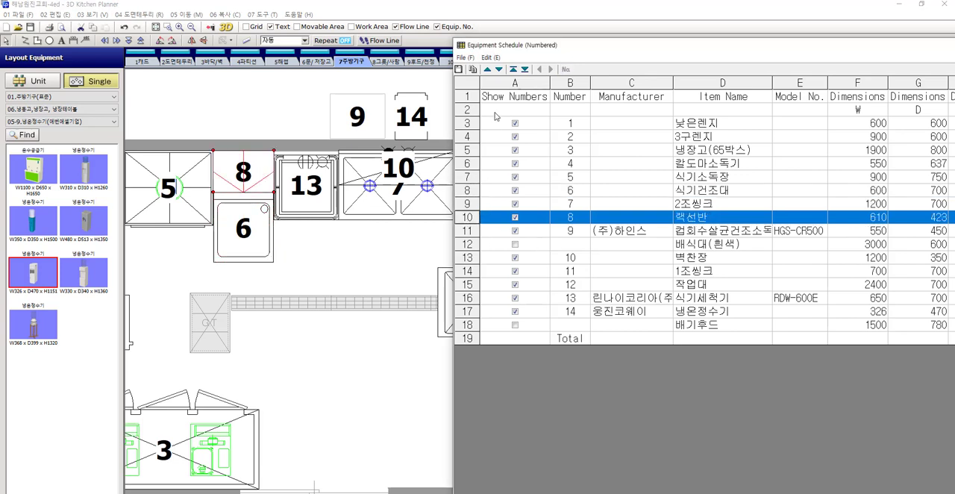
{"action": "left_click", "coordinate": [487, 69]}
{"action": "left_click", "coordinate": [565, 69]}
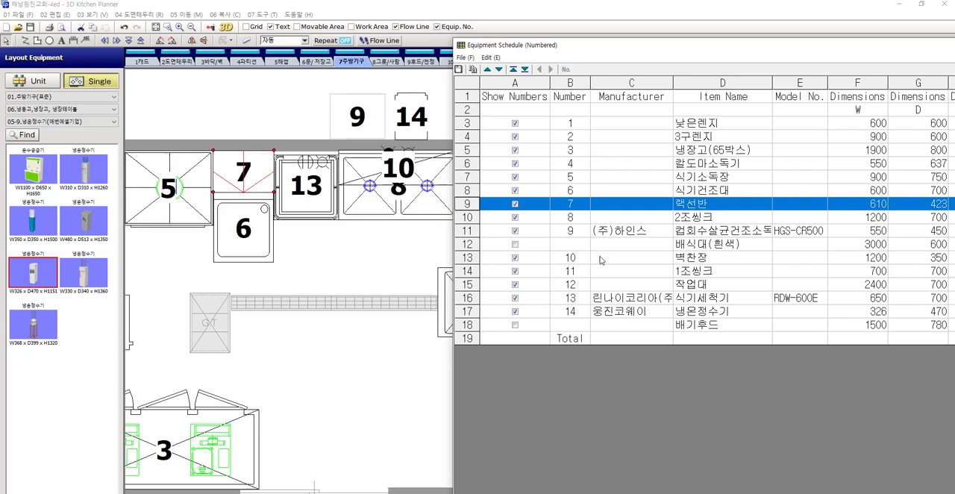
Move the dishwasher 식기세척기 up to number 8 in the schedule and apply the numbering to the plan view
{"action": "left_click", "coordinate": [467, 298]}
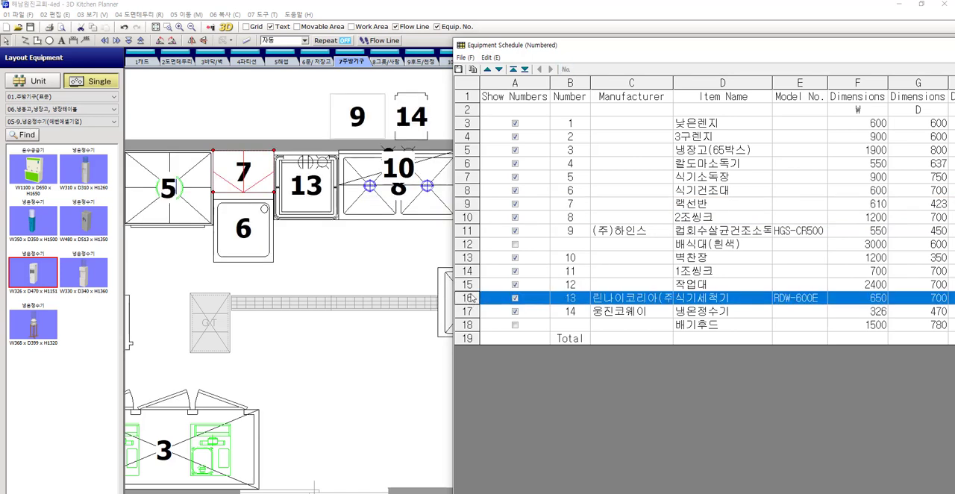
{"action": "left_click", "coordinate": [488, 69]}
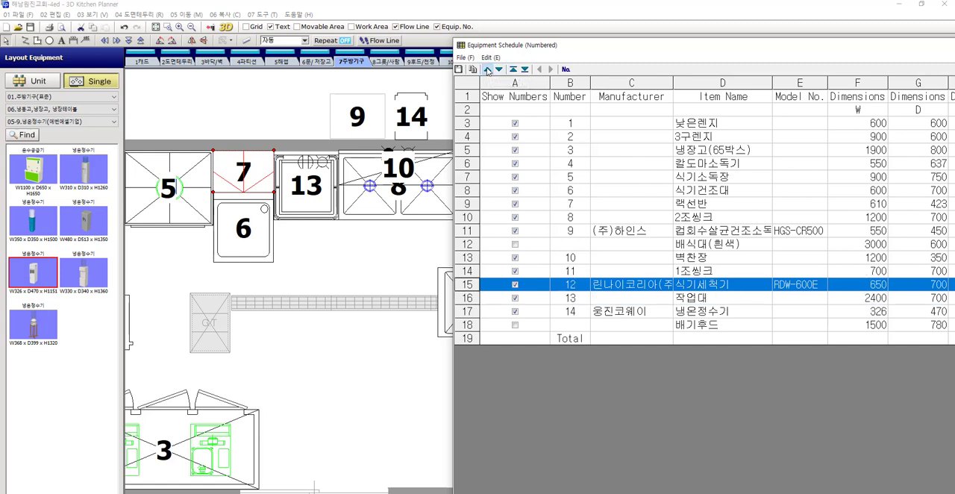
{"action": "left_click", "coordinate": [487, 69]}
{"action": "left_click", "coordinate": [487, 69]}
{"action": "left_click", "coordinate": [488, 68]}
{"action": "left_click", "coordinate": [487, 69]}
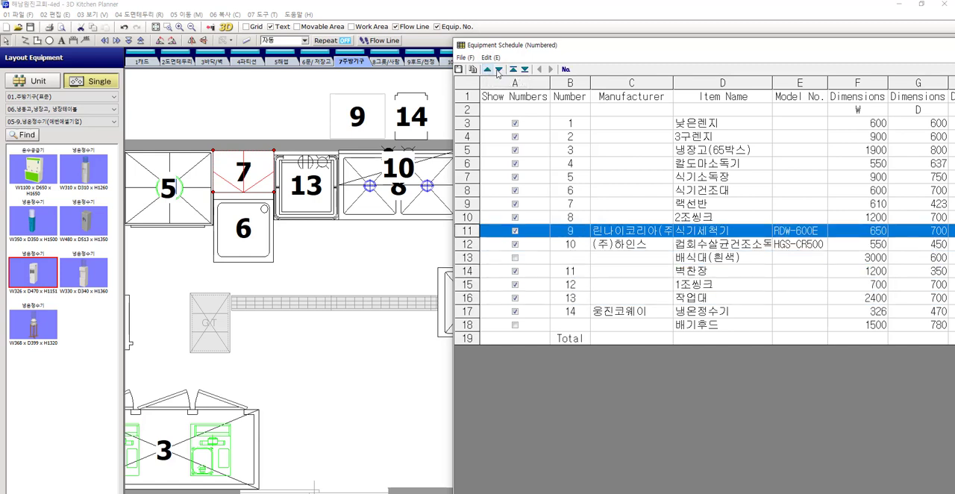
{"action": "left_click", "coordinate": [488, 69]}
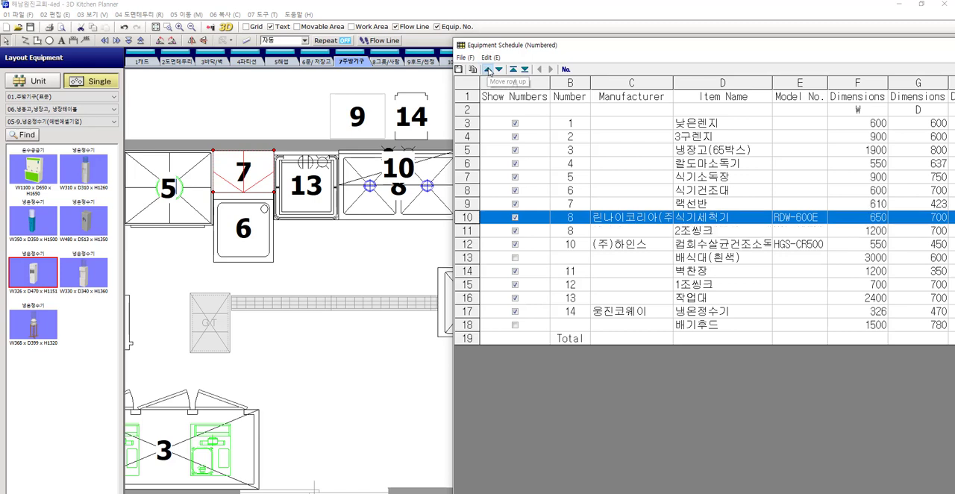
{"action": "left_click", "coordinate": [569, 72]}
Move the wall cabinet 벽찬장 above the sink up to number 10 in the schedule and apply the numbering to the plan view
{"action": "middle_click_drag", "start_coordinate": [410, 256], "coordinate": [334, 250]}
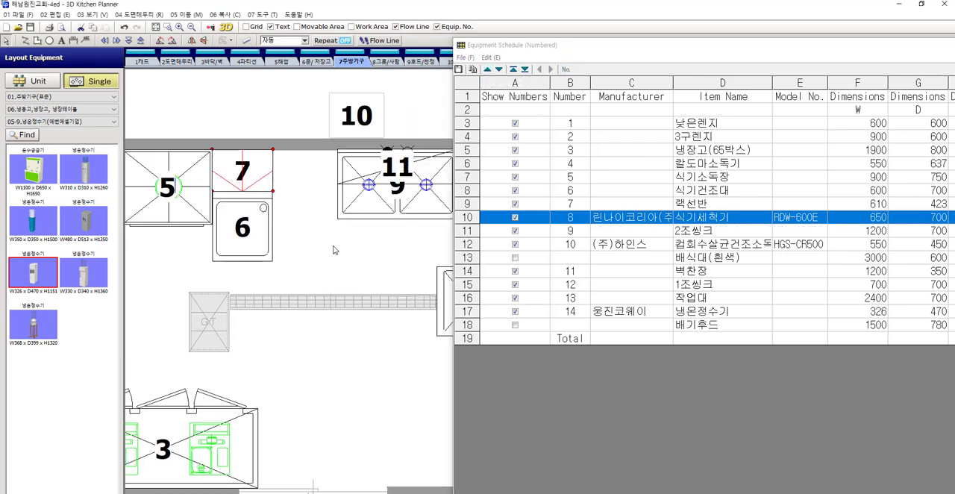
{"action": "left_click", "coordinate": [368, 205]}
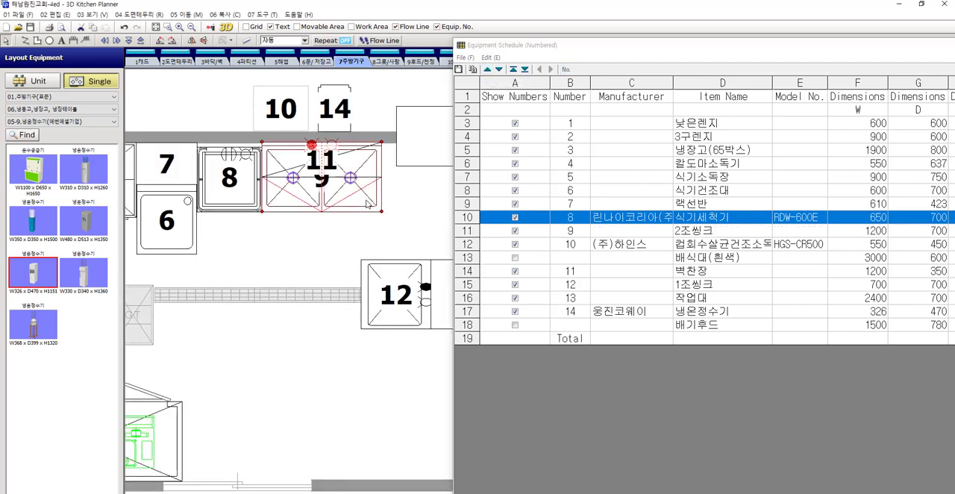
{"action": "left_click", "coordinate": [367, 161]}
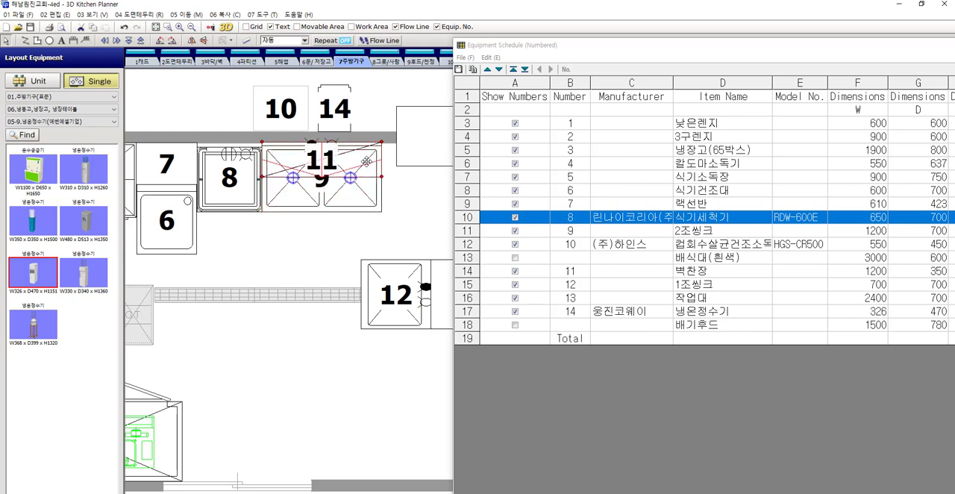
{"action": "left_click", "coordinate": [468, 273]}
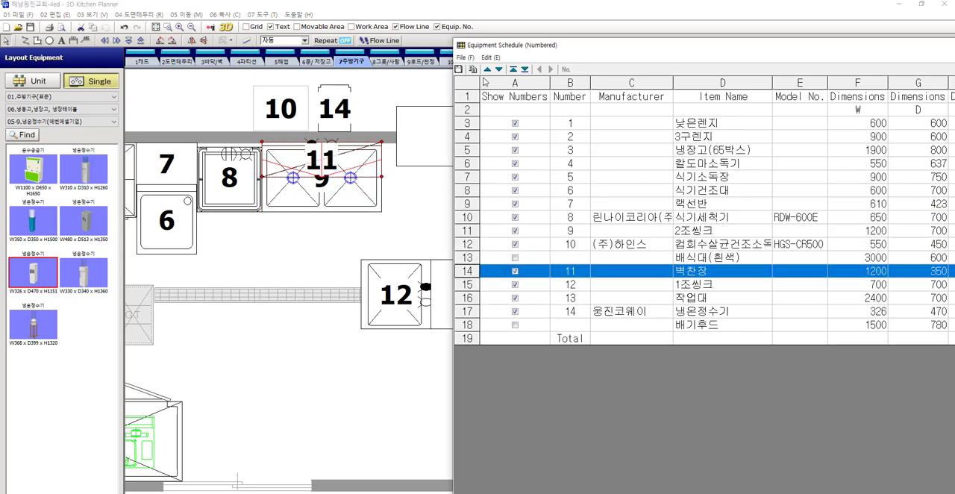
{"action": "left_click", "coordinate": [487, 69]}
{"action": "left_click", "coordinate": [487, 69]}
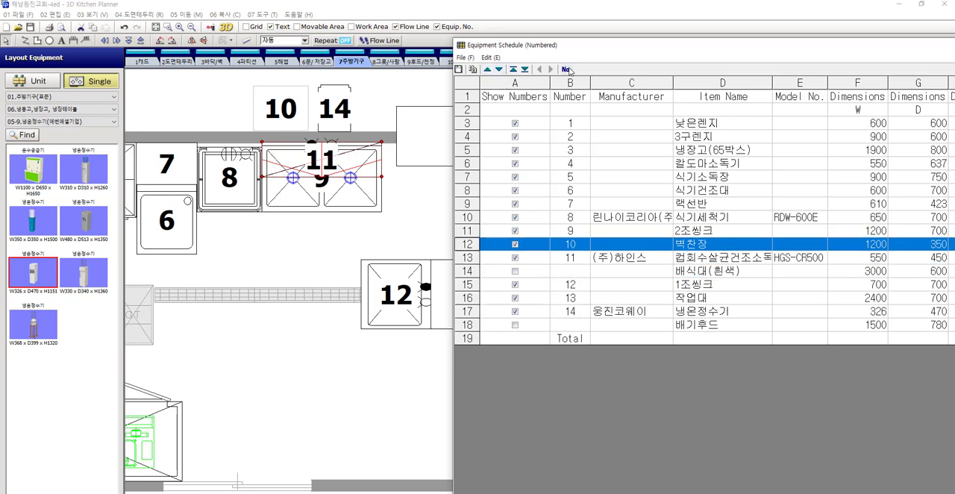
{"action": "left_click", "coordinate": [570, 70]}
Identify the single-bowl sink 1조씽크 on the plan and move its schedule row up above the serving counter 배식대(흰색)
{"action": "scroll", "coordinate": [420, 225], "scroll_direction": "down", "scroll_amount": 1}
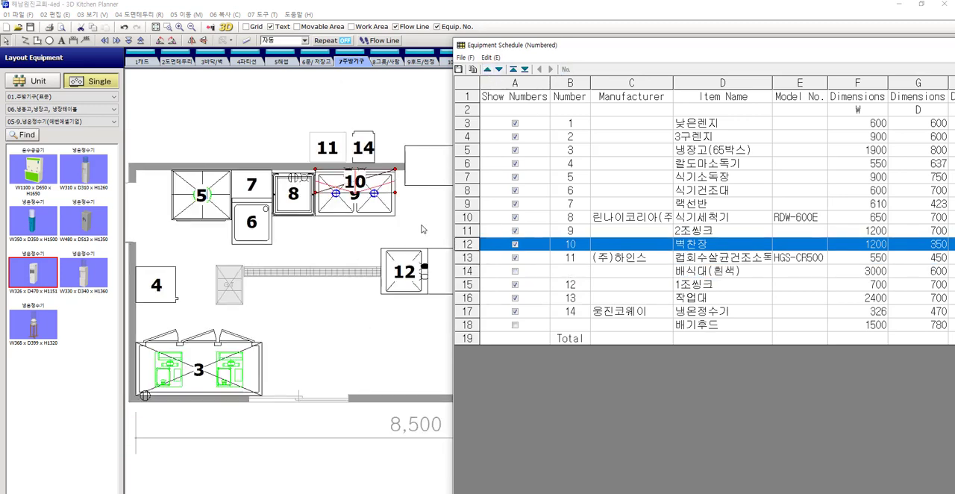
{"action": "middle_click_drag", "start_coordinate": [421, 229], "coordinate": [307, 230]}
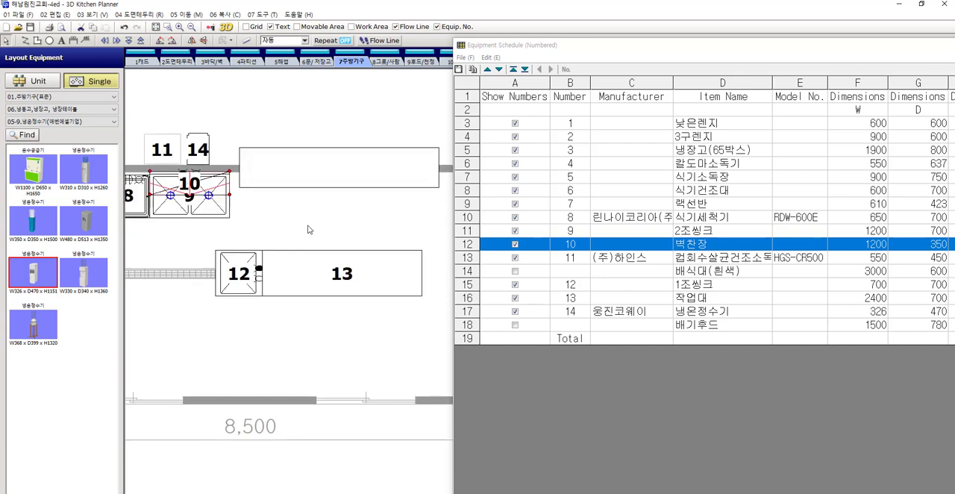
{"action": "left_click", "coordinate": [233, 276]}
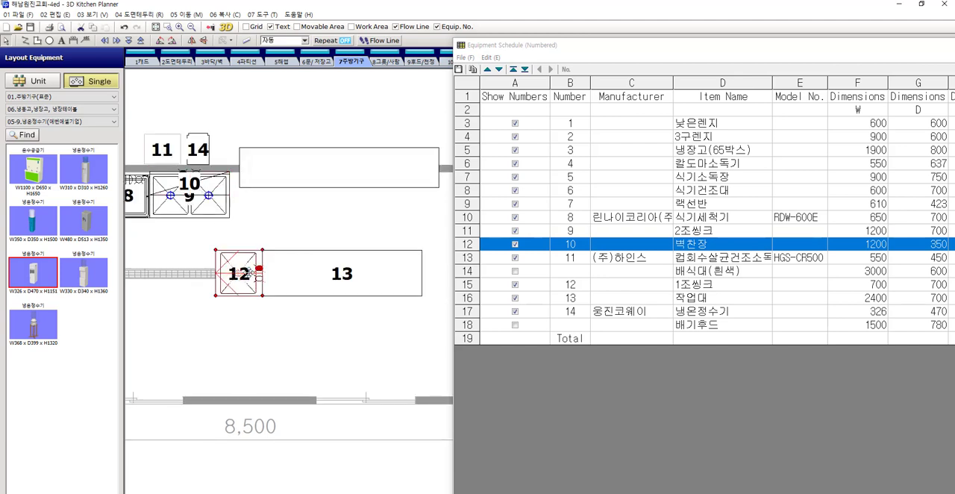
{"action": "left_click", "coordinate": [467, 285]}
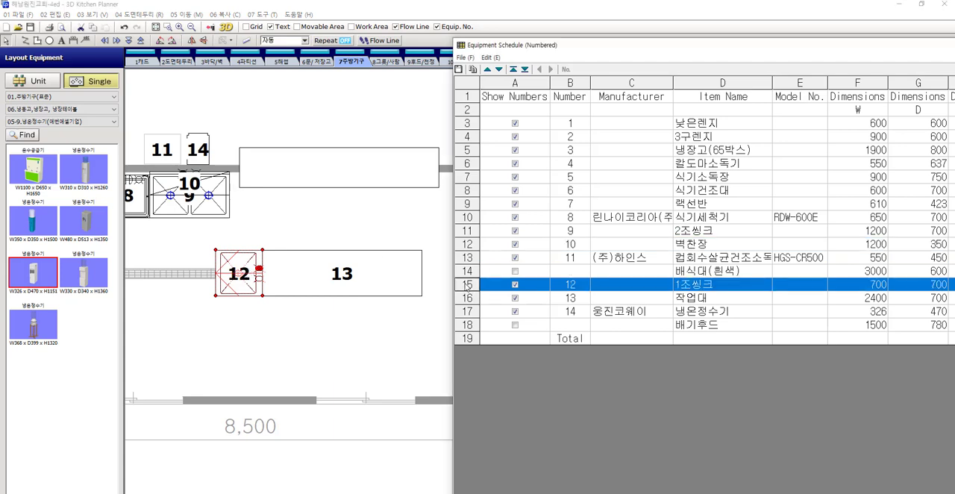
{"action": "left_click", "coordinate": [488, 68]}
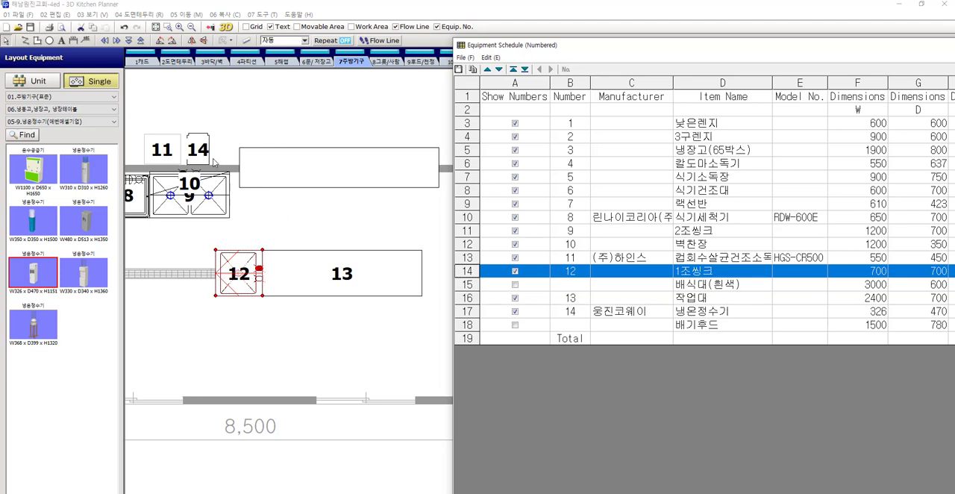
Move the (주)하인스 HGS-CR500 cup sterilizer down to number 14 in the schedule, above 배기후드, and apply the numbering to the plan view
{"action": "left_click", "coordinate": [468, 257]}
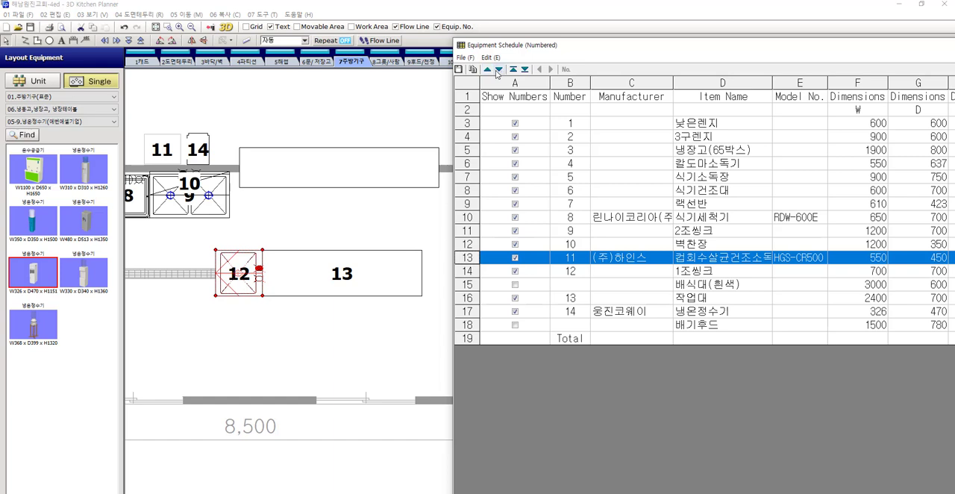
{"action": "left_click", "coordinate": [498, 68]}
{"action": "left_click", "coordinate": [499, 69]}
{"action": "left_click", "coordinate": [498, 69]}
{"action": "left_click", "coordinate": [499, 69]}
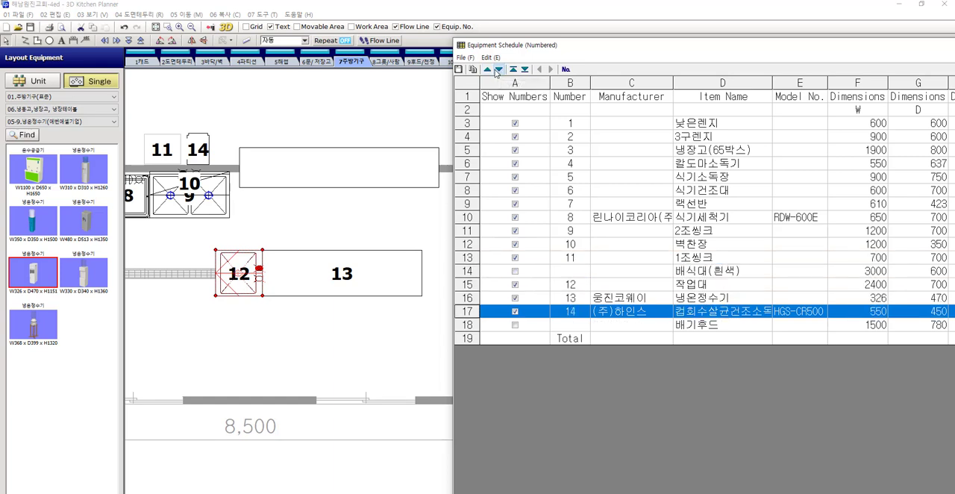
{"action": "left_click", "coordinate": [498, 69]}
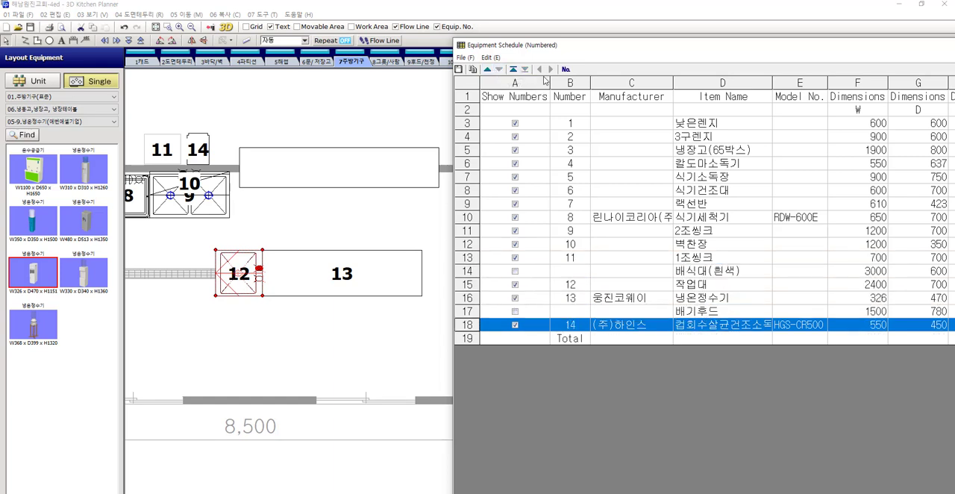
{"action": "left_click", "coordinate": [488, 68]}
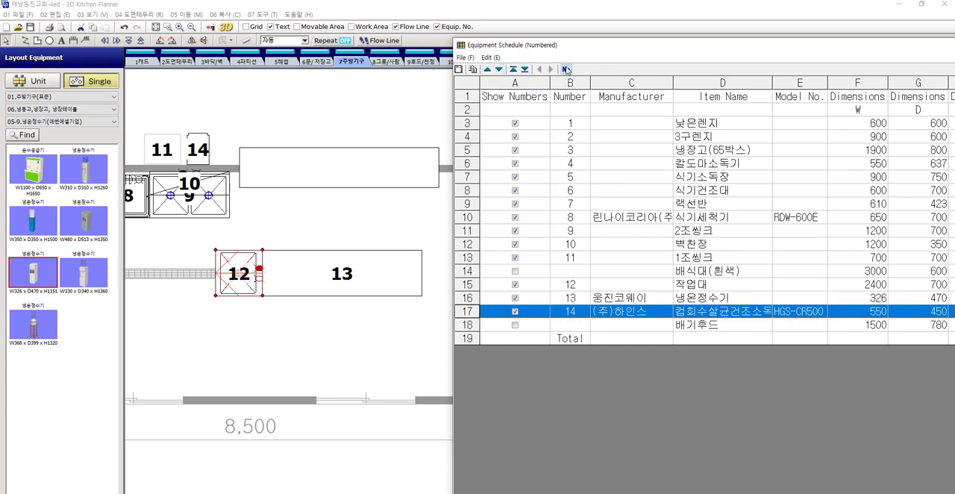
{"action": "left_click", "coordinate": [566, 69]}
{"action": "left_click", "coordinate": [341, 212]}
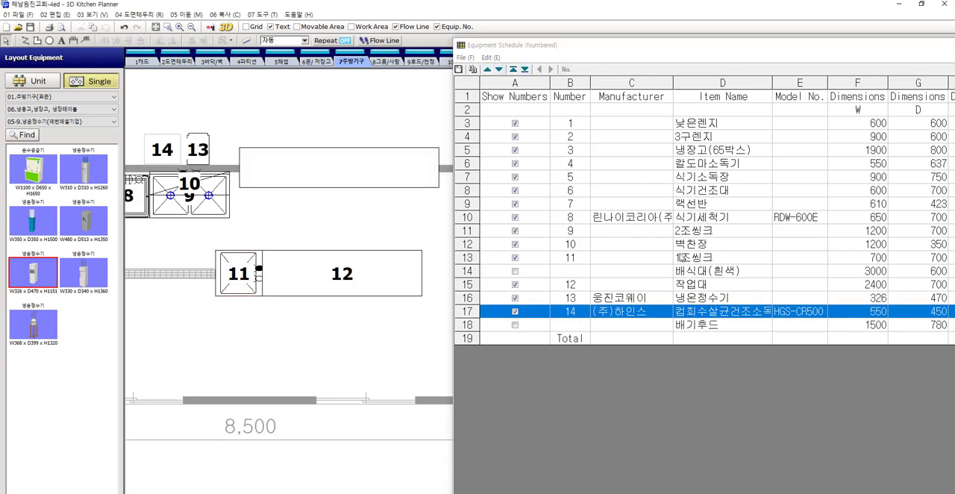
Check the renumbered equipment on the plan and close the equipment schedule
{"action": "scroll", "coordinate": [294, 222], "scroll_direction": "down", "scroll_amount": 3}
{"action": "middle_click_drag", "start_coordinate": [297, 220], "coordinate": [314, 191]}
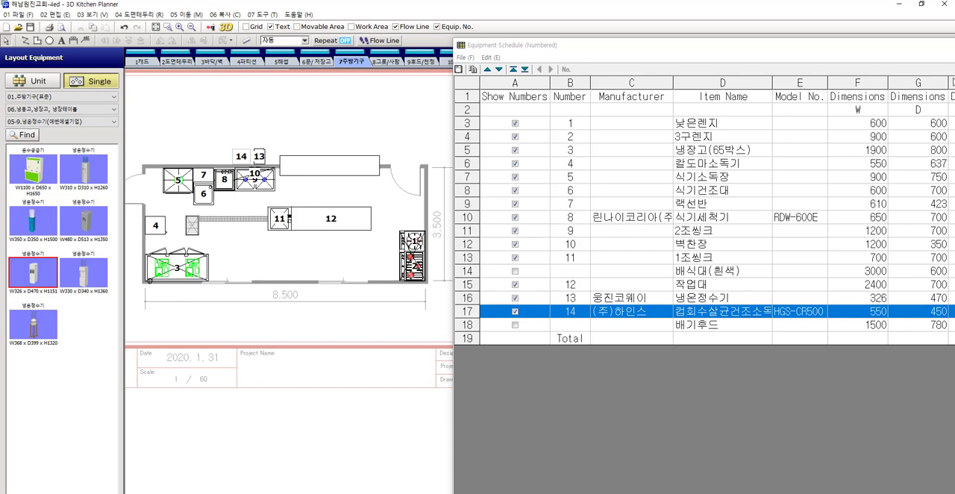
{"action": "left_click_drag", "start_coordinate": [925, 50], "coordinate": [725, 63]}
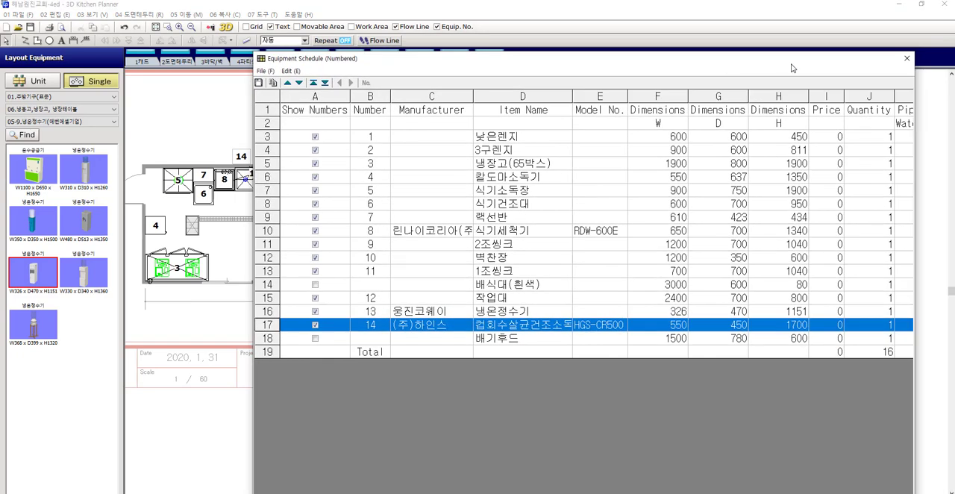
{"action": "left_click", "coordinate": [907, 59]}
{"action": "middle_click_drag", "start_coordinate": [313, 144], "coordinate": [530, 126]}
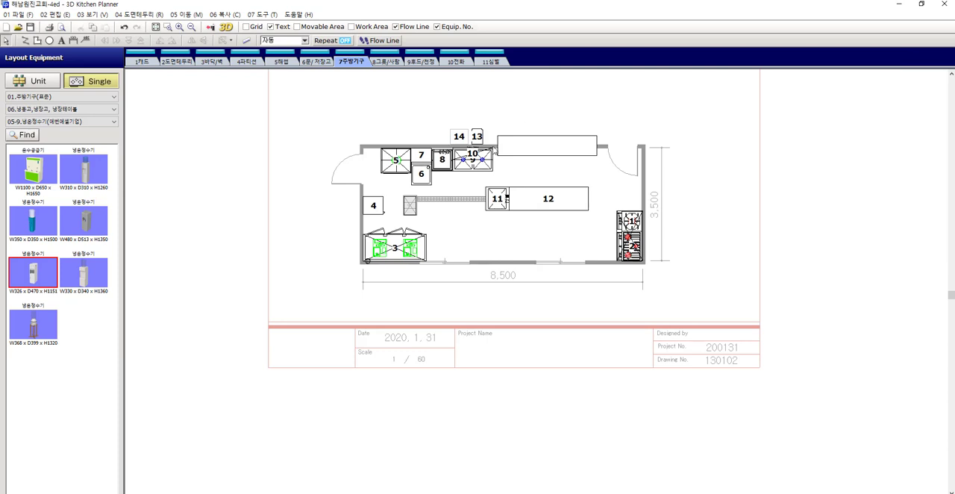
{"action": "scroll", "coordinate": [492, 140], "scroll_direction": "up", "scroll_amount": 1}
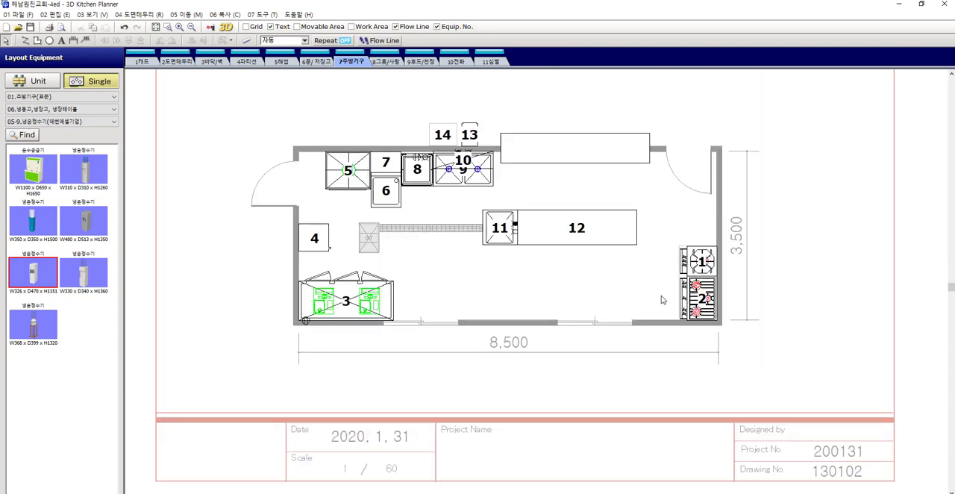
Set the number label font to 굴림 for all numbered equipment on the plan except wall cabinet 10
{"action": "left_click_drag", "start_coordinate": [646, 307], "coordinate": [495, 207]}
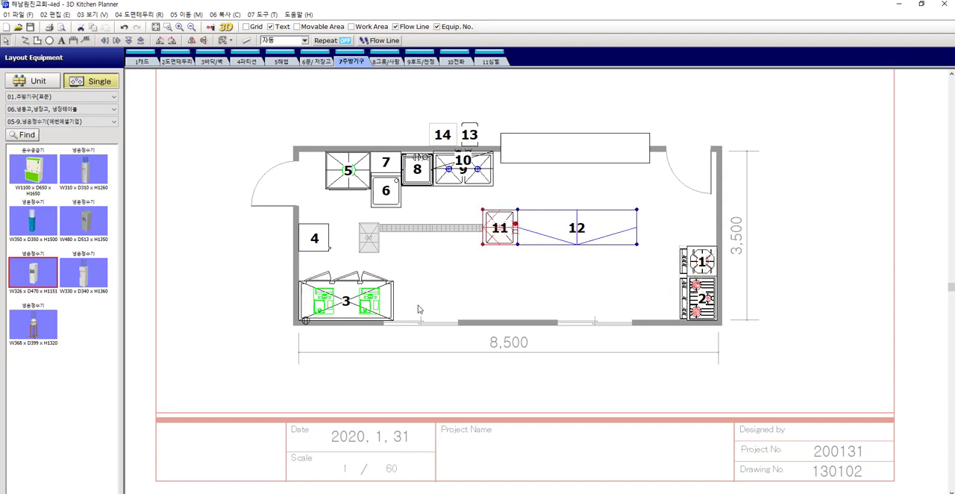
{"action": "left_click_drag", "start_coordinate": [418, 304], "coordinate": [358, 287], "text": "shift"}
{"action": "left_click", "coordinate": [321, 244], "text": "shift"}
{"action": "left_click_drag", "start_coordinate": [488, 196], "coordinate": [331, 170], "text": "shift"}
{"action": "left_click", "coordinate": [693, 261], "text": "shift"}
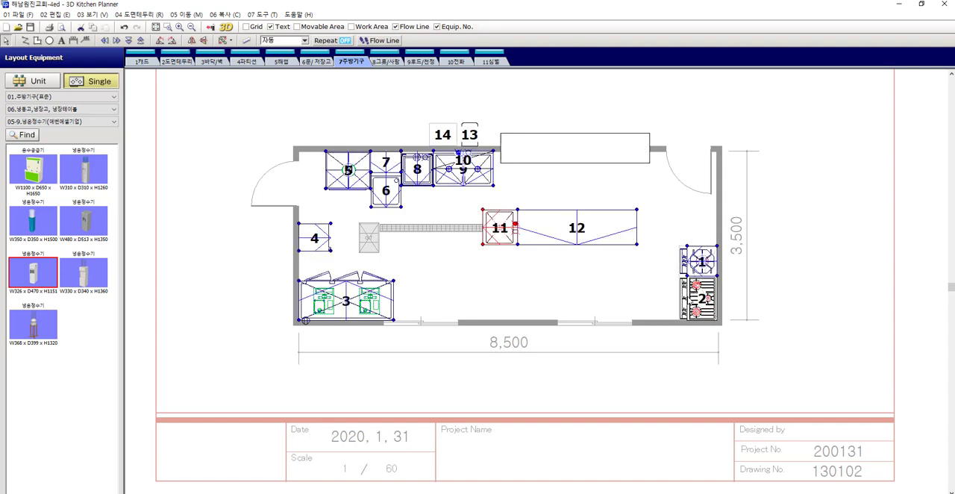
{"action": "left_click", "coordinate": [695, 301], "text": "shift"}
{"action": "left_click", "coordinate": [470, 130], "text": "shift"}
{"action": "left_click", "coordinate": [444, 135], "text": "shift"}
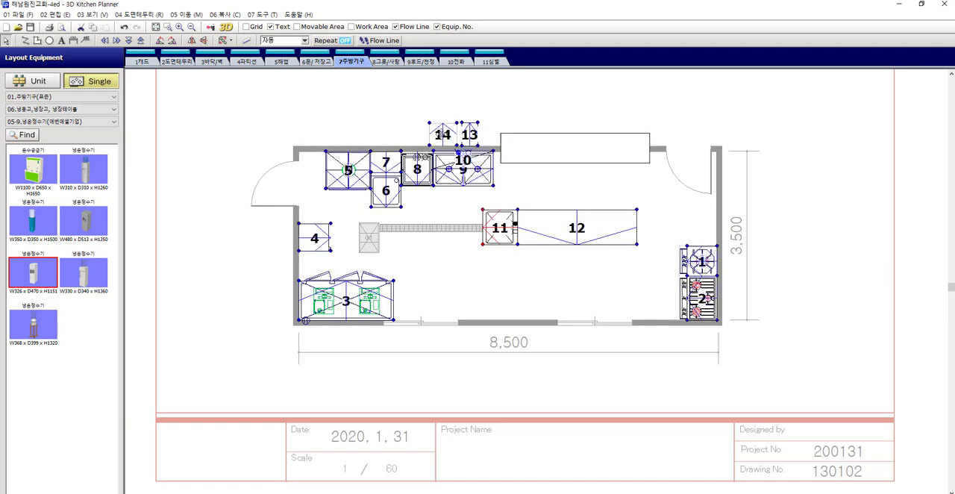
{"action": "double_click", "coordinate": [443, 135]}
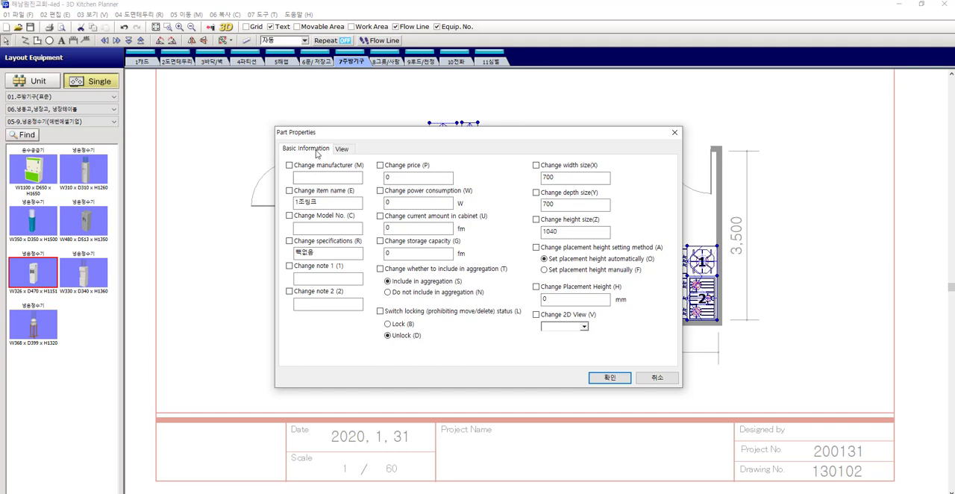
{"action": "left_click", "coordinate": [345, 149]}
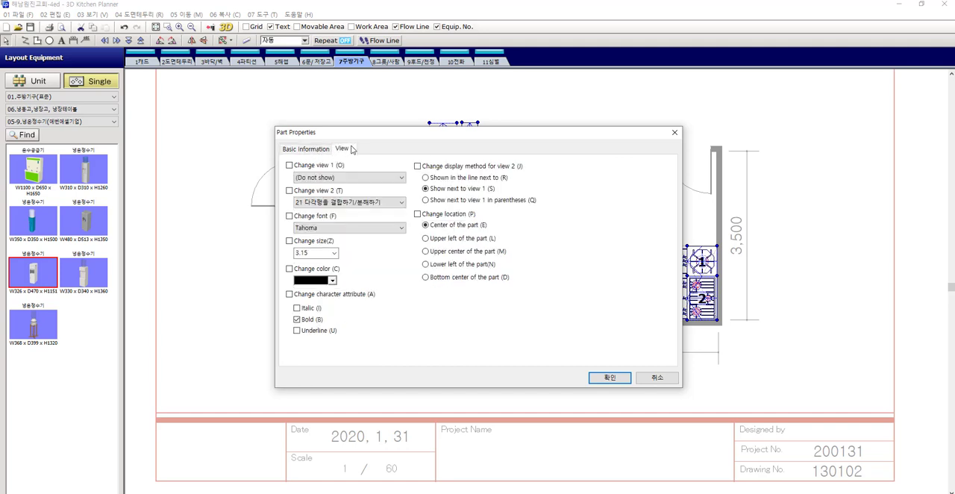
{"action": "left_click", "coordinate": [349, 228]}
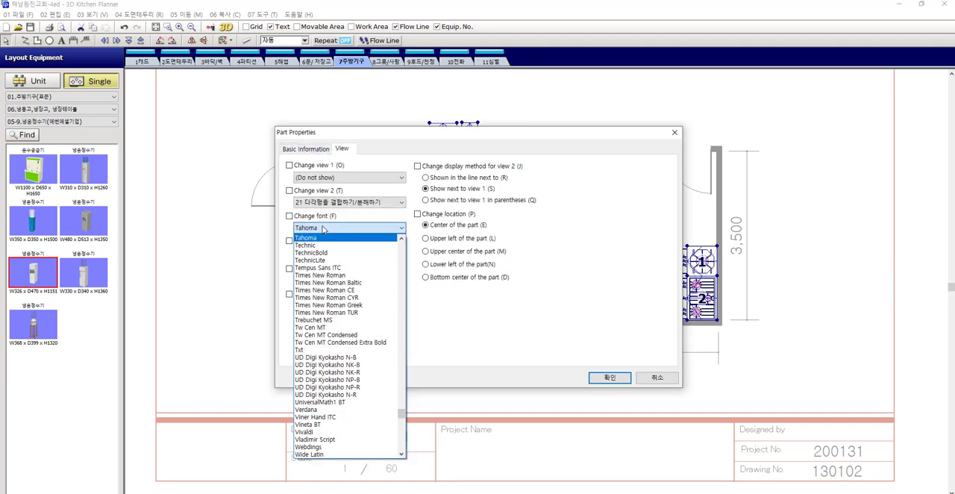
{"action": "scroll", "coordinate": [379, 417], "scroll_direction": "down", "scroll_amount": 8}
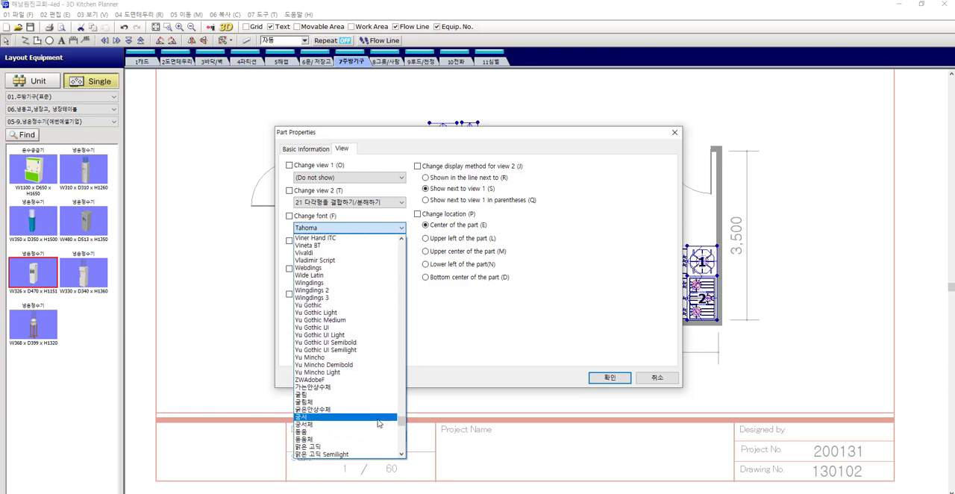
{"action": "left_click", "coordinate": [376, 394]}
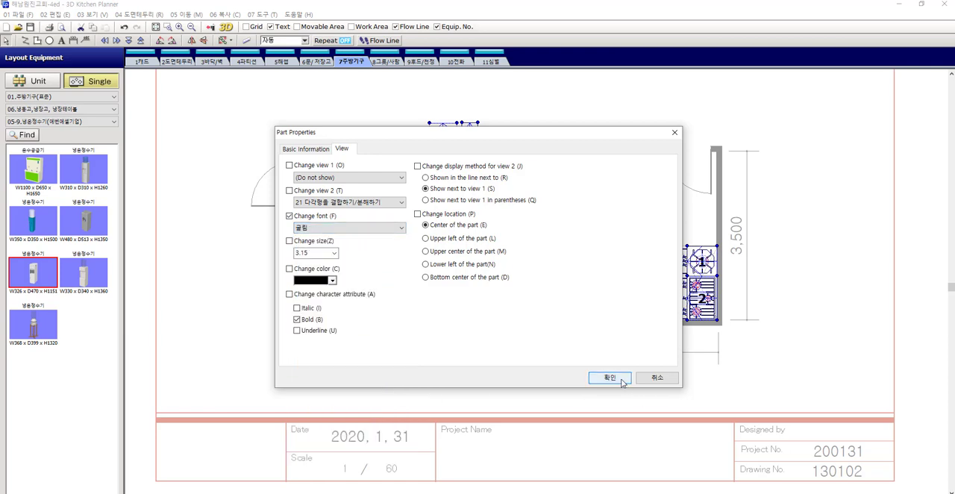
{"action": "left_click", "coordinate": [610, 377]}
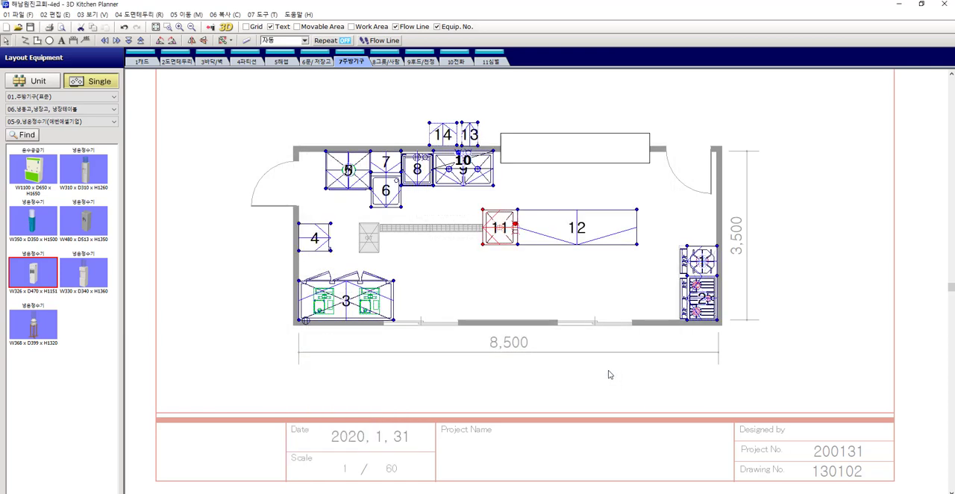
{"action": "left_click", "coordinate": [569, 297]}
Place the number labels of equipment 5, 6, 8 and 9 at the bottom center of their parts
{"action": "scroll", "coordinate": [378, 156], "scroll_direction": "up", "scroll_amount": 1}
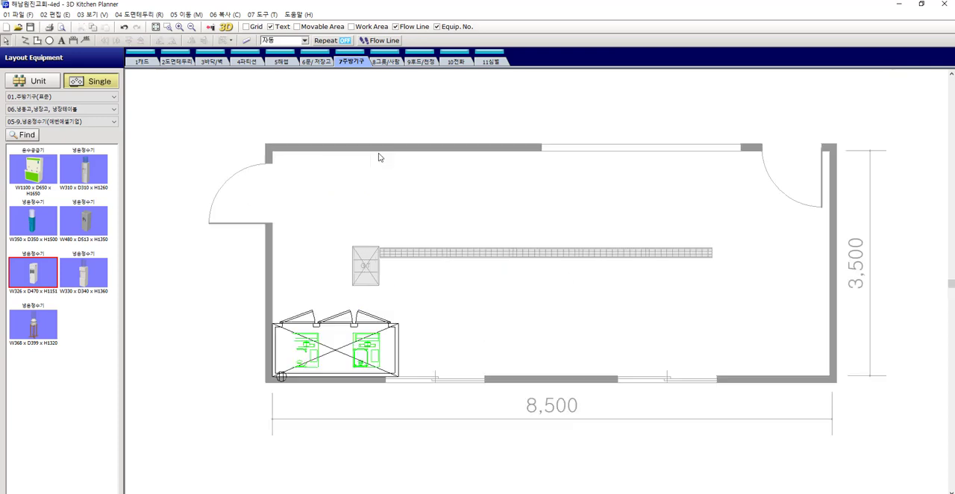
{"action": "left_click", "coordinate": [357, 190]}
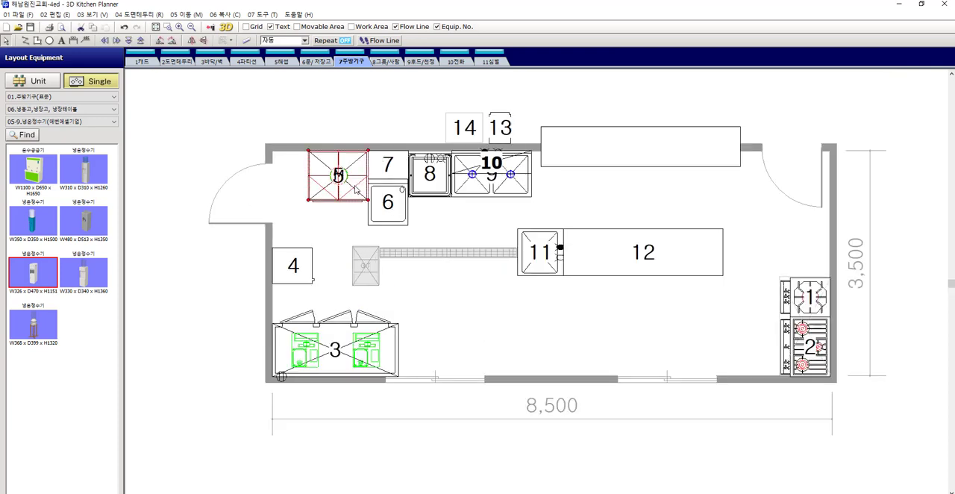
{"action": "left_click", "coordinate": [391, 208], "text": "shift"}
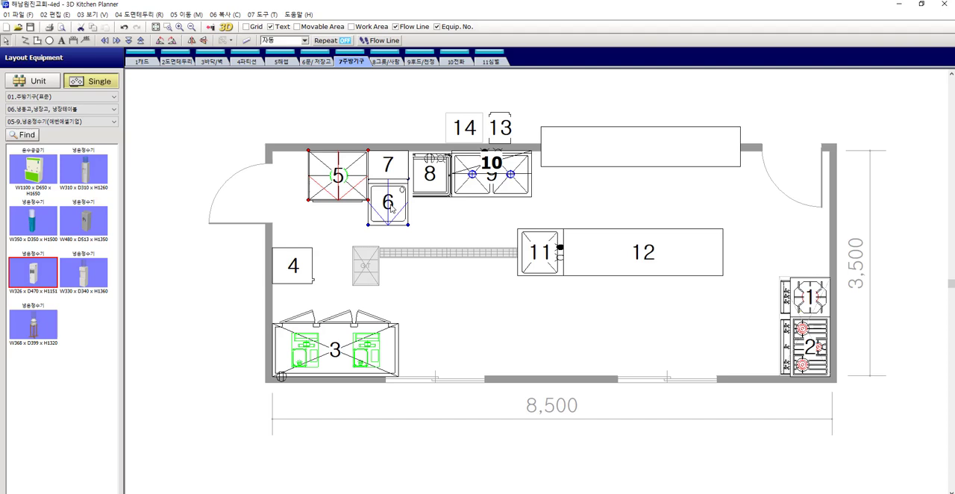
{"action": "left_click", "coordinate": [430, 173], "text": "shift"}
{"action": "left_click", "coordinate": [508, 189], "text": "shift"}
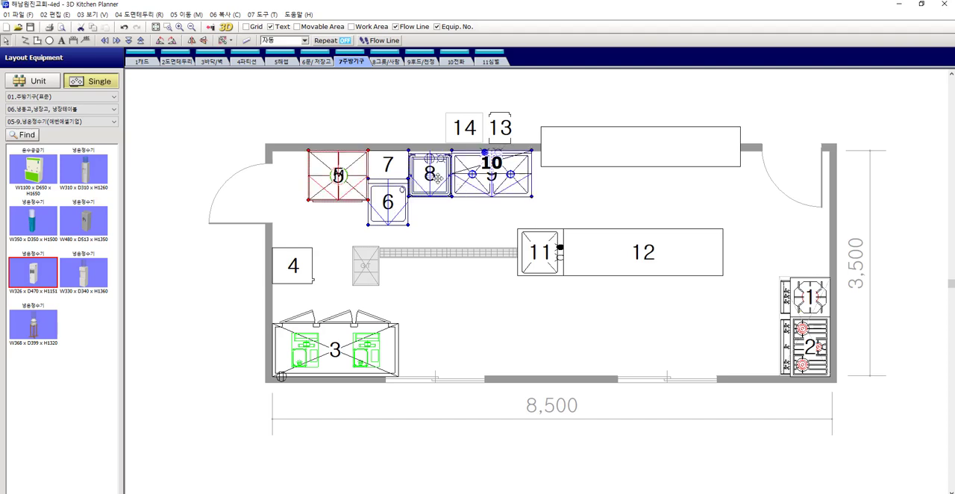
{"action": "double_click", "coordinate": [438, 178]}
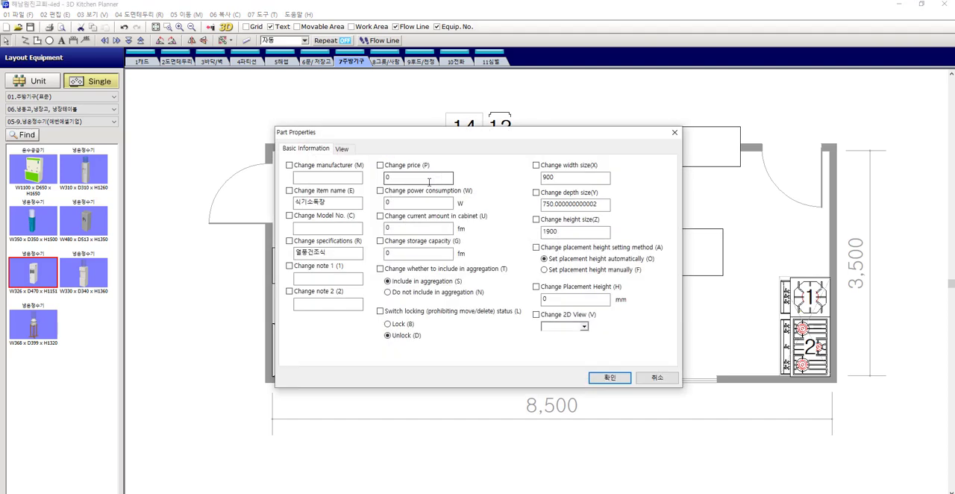
{"action": "left_click", "coordinate": [343, 149]}
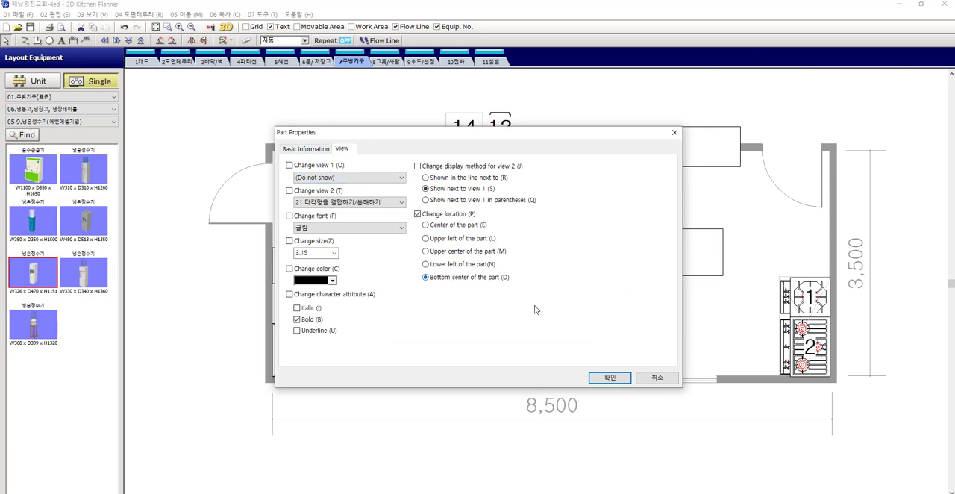
{"action": "key", "text": "Return"}
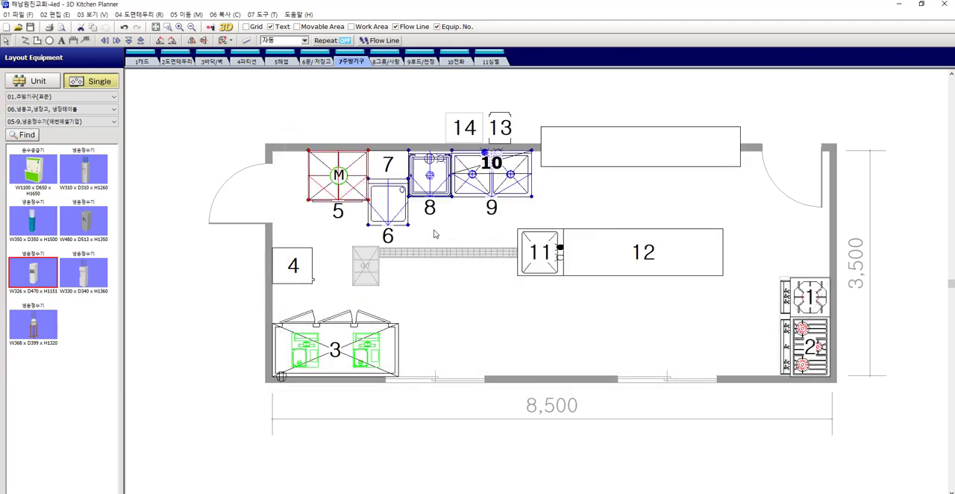
{"action": "left_click", "coordinate": [434, 231]}
Place the number labels of single-bowl sink 11 and worktable 12 at the bottom center of their parts
{"action": "scroll", "coordinate": [393, 184], "scroll_direction": "up", "scroll_amount": 5}
{"action": "left_click_drag", "start_coordinate": [394, 196], "coordinate": [401, 147]}
{"action": "left_click", "coordinate": [459, 281]}
{"action": "scroll", "coordinate": [436, 277], "scroll_direction": "down", "scroll_amount": 4}
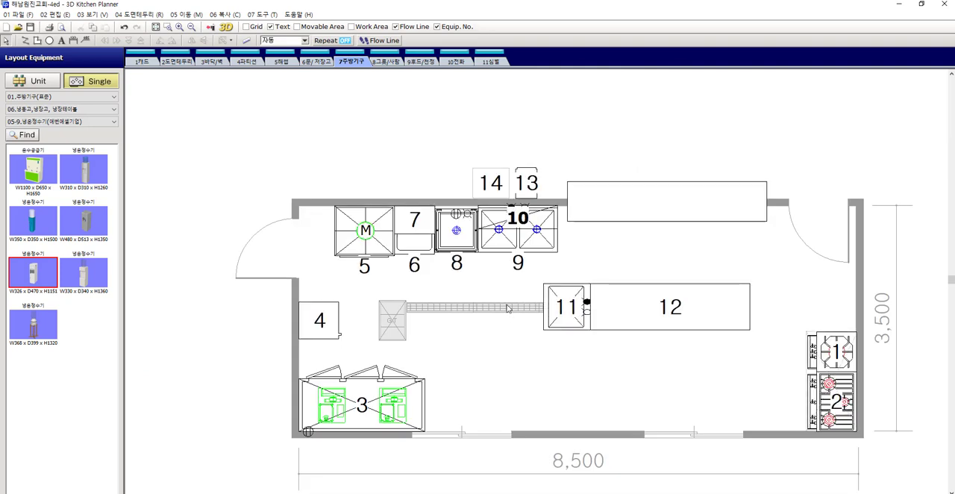
{"action": "middle_click_drag", "start_coordinate": [507, 305], "coordinate": [466, 196]}
{"action": "middle_click_drag", "start_coordinate": [712, 229], "coordinate": [578, 259]}
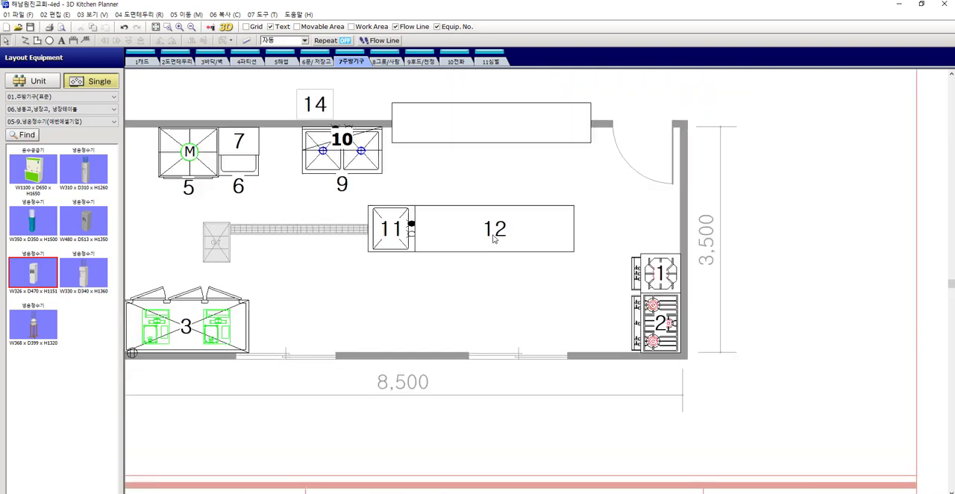
{"action": "left_click", "coordinate": [402, 232]}
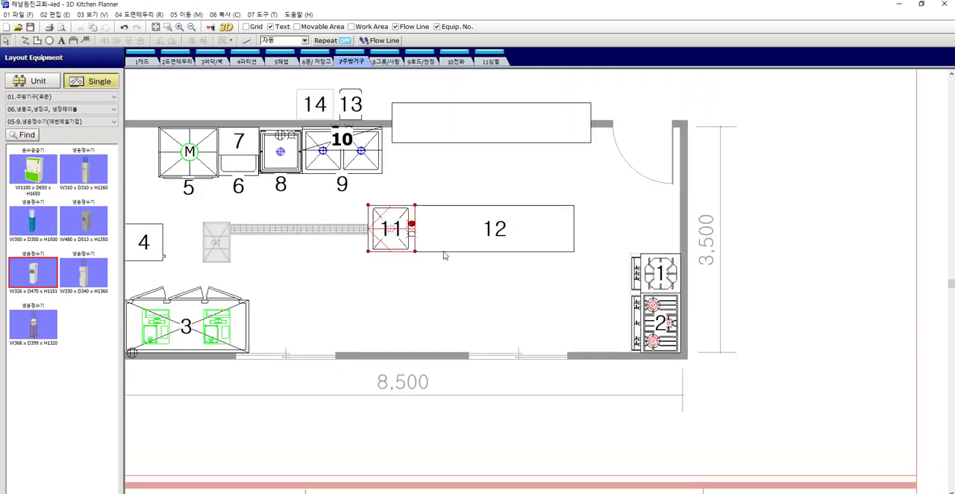
{"action": "left_click", "coordinate": [528, 231], "text": "shift"}
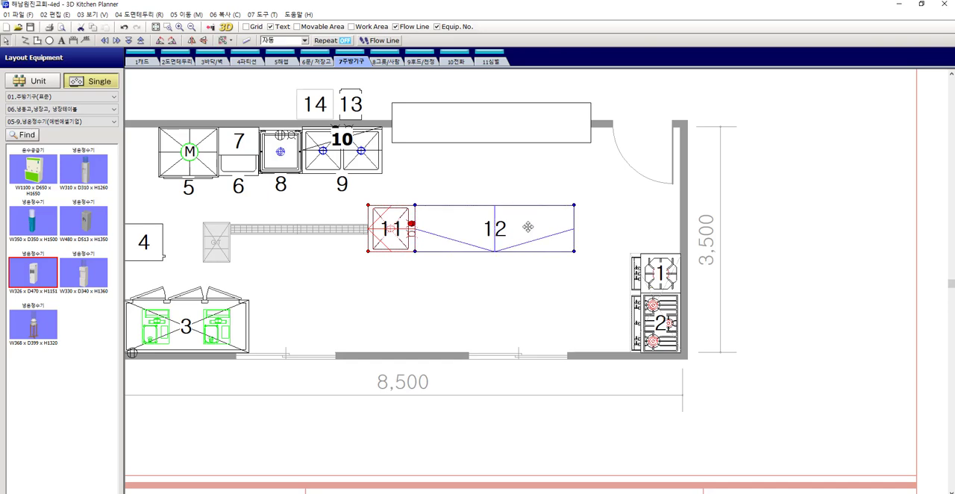
{"action": "double_click", "coordinate": [528, 227]}
{"action": "left_click", "coordinate": [341, 148]}
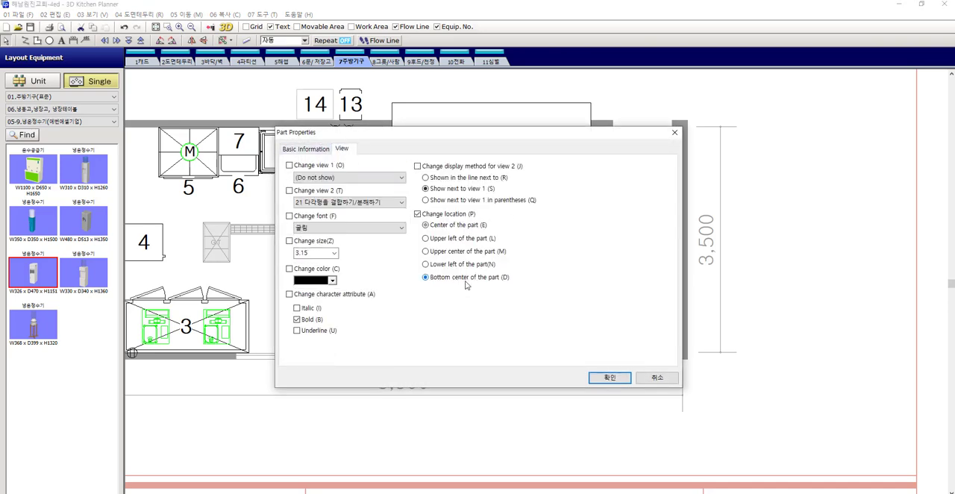
{"action": "key", "text": "Return"}
{"action": "left_click", "coordinate": [579, 293]}
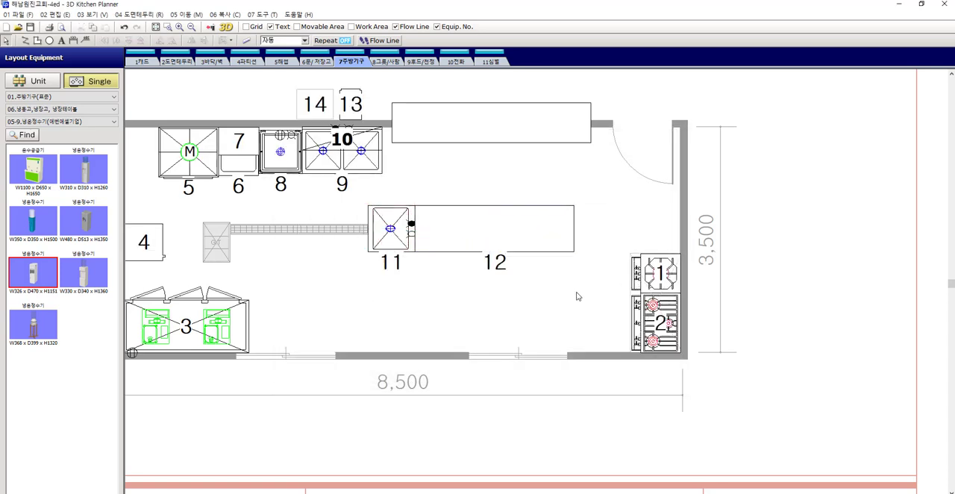
Set the number label font of wall cabinet 10 to 굴림
{"action": "scroll", "coordinate": [586, 295], "scroll_direction": "down", "scroll_amount": 1}
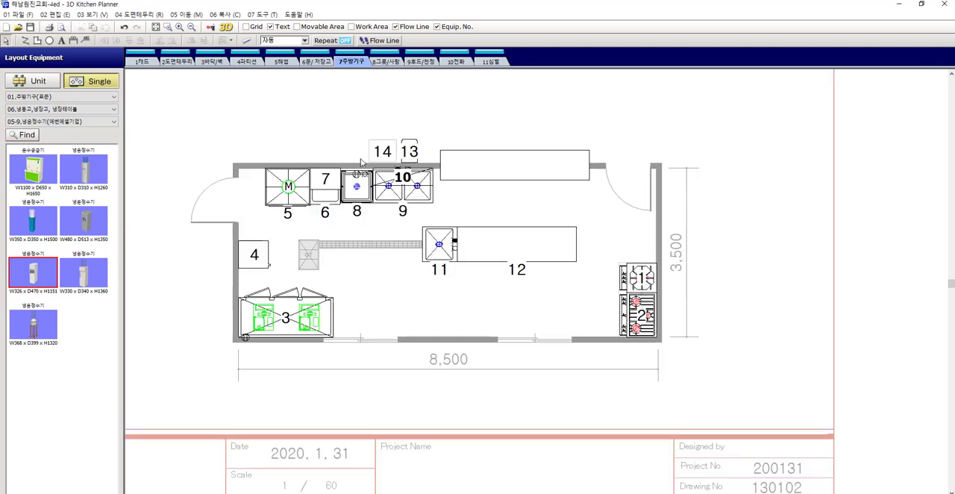
{"action": "middle_click_drag", "start_coordinate": [506, 206], "coordinate": [502, 212]}
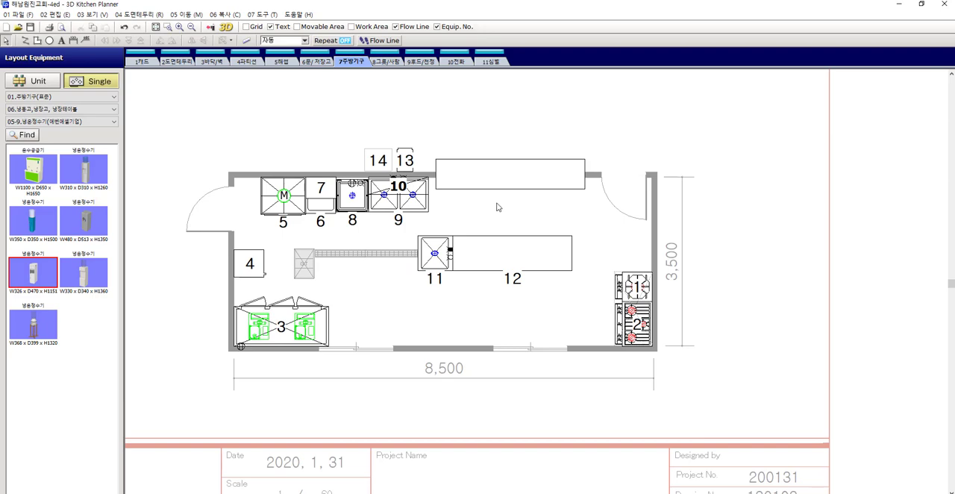
{"action": "left_click", "coordinate": [403, 193]}
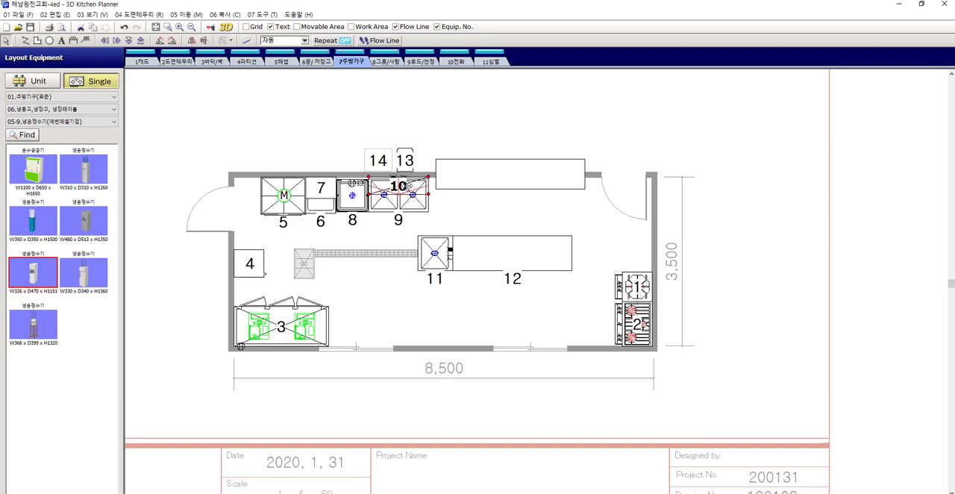
{"action": "double_click", "coordinate": [403, 191]}
{"action": "left_click", "coordinate": [299, 99]}
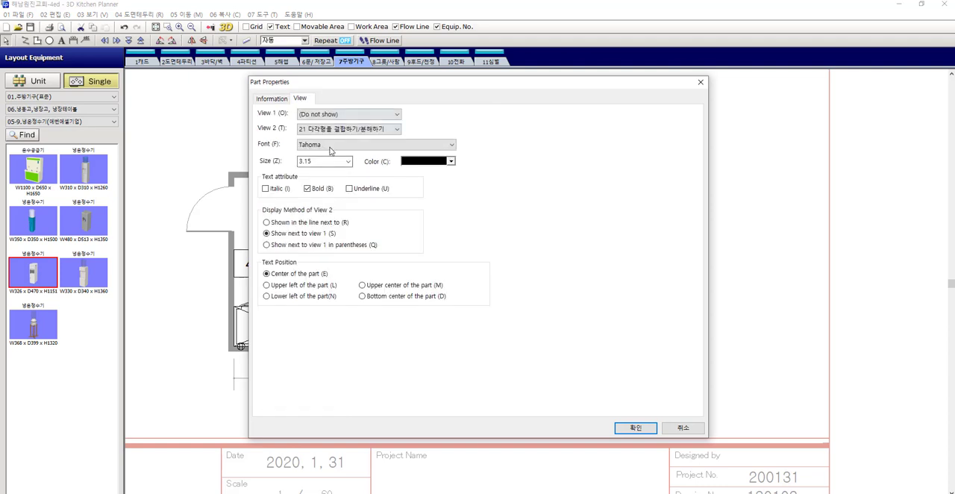
{"action": "left_click", "coordinate": [329, 145]}
{"action": "scroll", "coordinate": [337, 313], "scroll_direction": "down", "scroll_amount": 8}
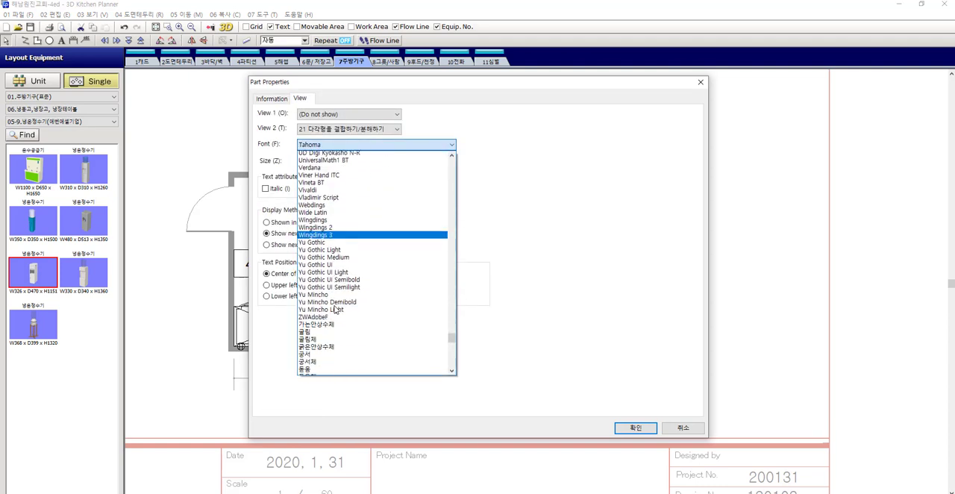
{"action": "left_click", "coordinate": [335, 312]}
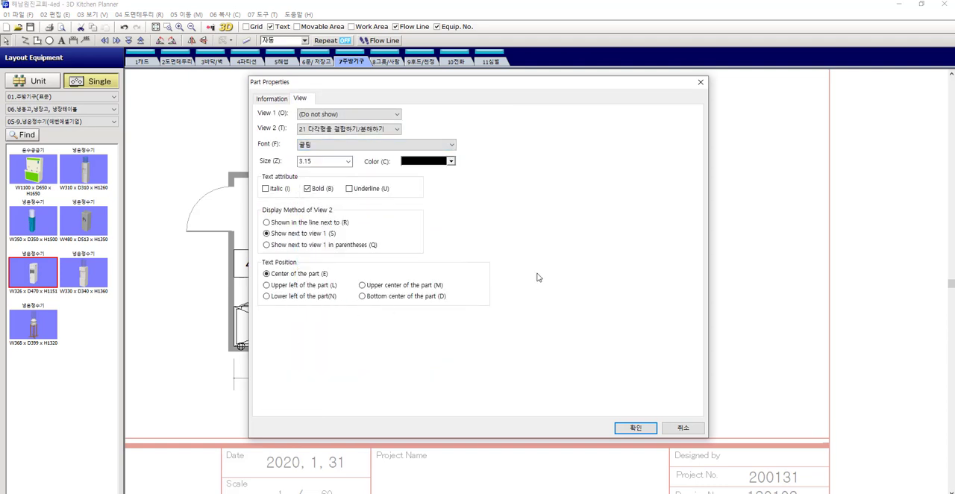
{"action": "key", "text": "Return"}
{"action": "left_click", "coordinate": [551, 121]}
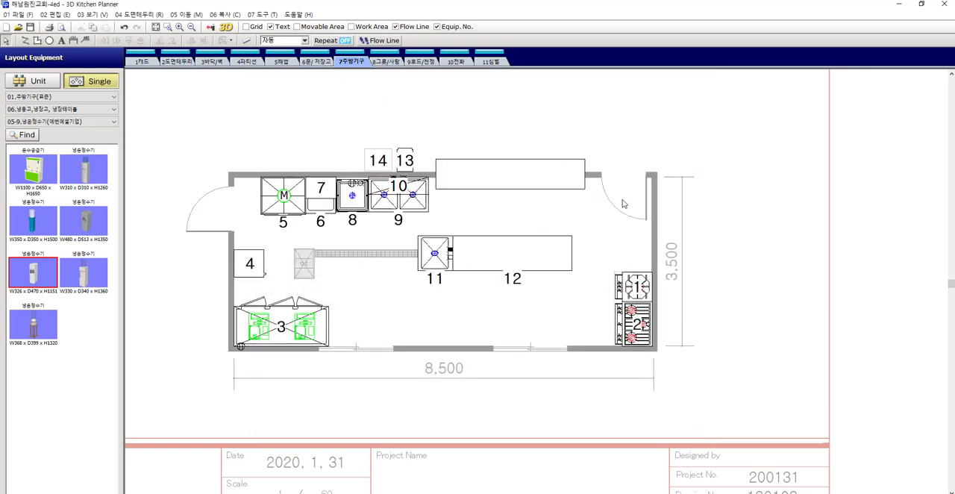
Switch to the hood and ceiling layer, select the exhaust hood over equipment 1 and 2, and set the snap mode to 내외벽 선
{"action": "scroll", "coordinate": [623, 312], "scroll_direction": "up", "scroll_amount": 2}
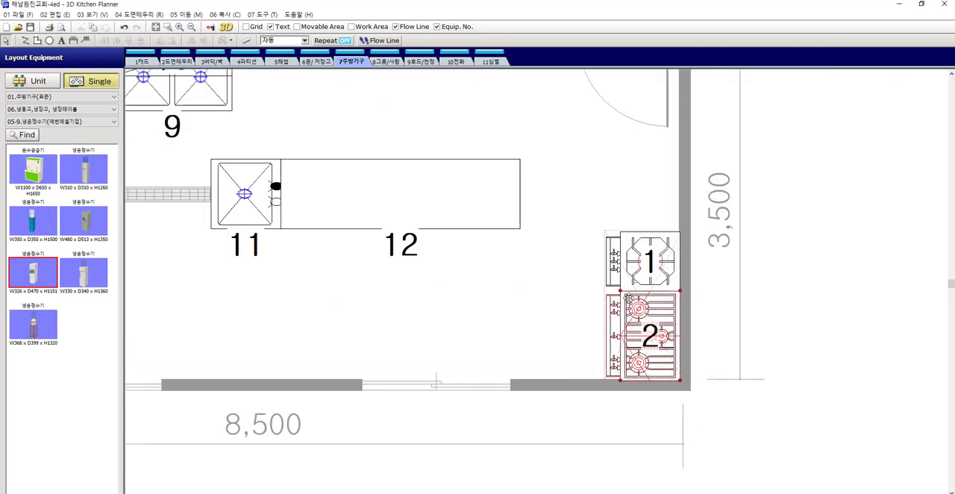
{"action": "left_click", "coordinate": [422, 62]}
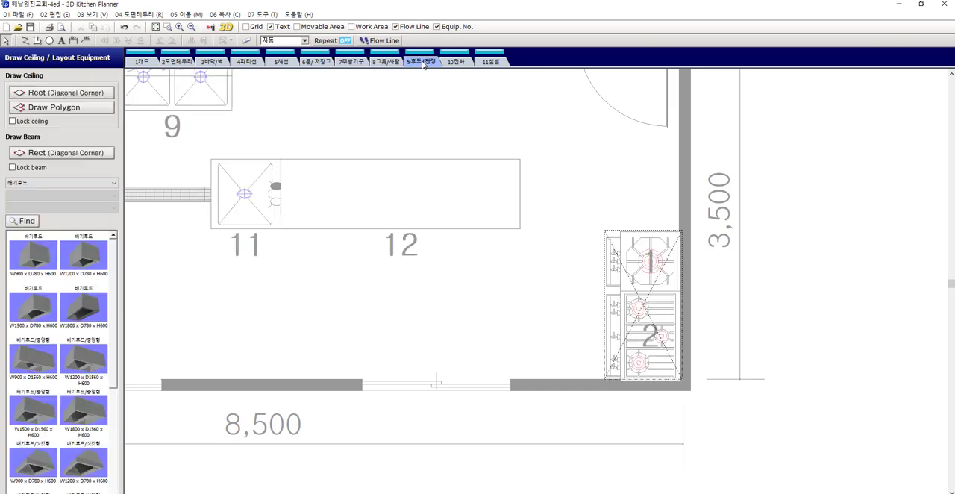
{"action": "left_click", "coordinate": [628, 282]}
{"action": "scroll", "coordinate": [651, 297], "scroll_direction": "up", "scroll_amount": 2}
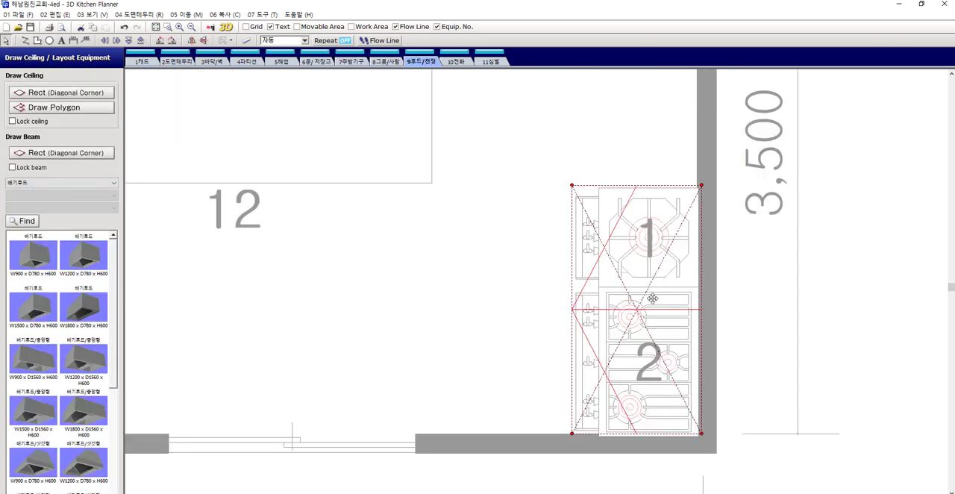
{"action": "middle_click_drag", "start_coordinate": [653, 299], "coordinate": [616, 264]}
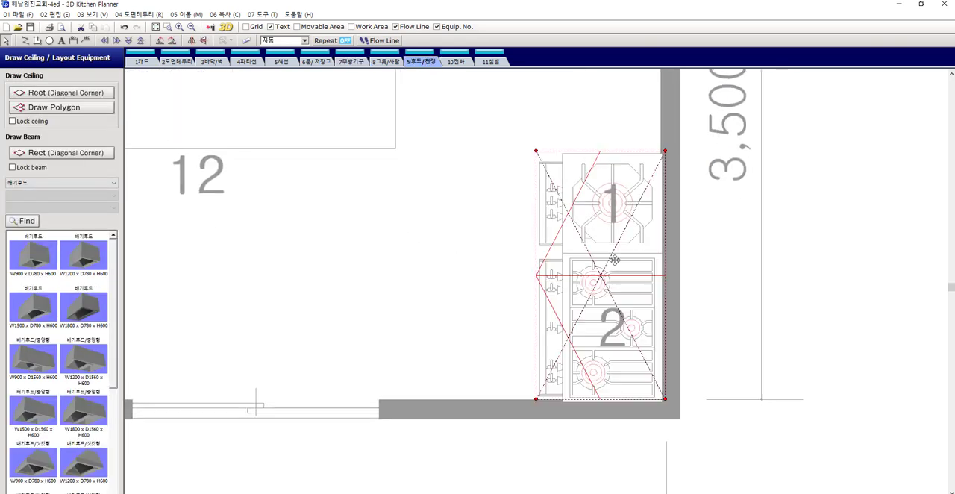
{"action": "left_click", "coordinate": [304, 41]}
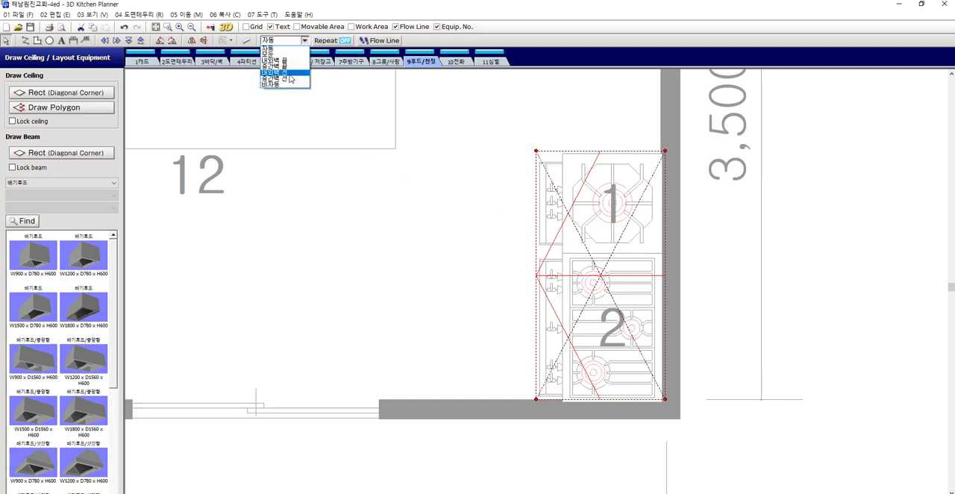
{"action": "left_click", "coordinate": [287, 73]}
{"action": "scroll", "coordinate": [668, 262], "scroll_direction": "up", "scroll_amount": 2}
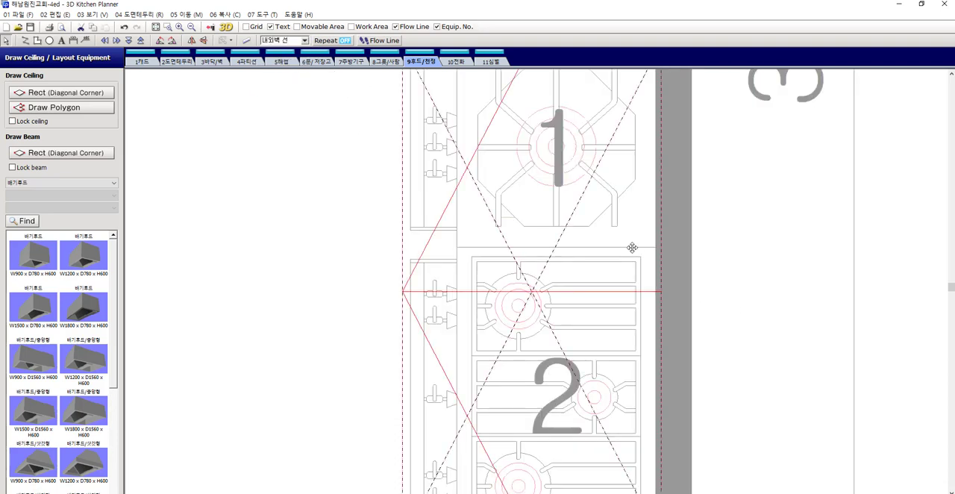
{"action": "scroll", "coordinate": [633, 243], "scroll_direction": "down", "scroll_amount": 4}
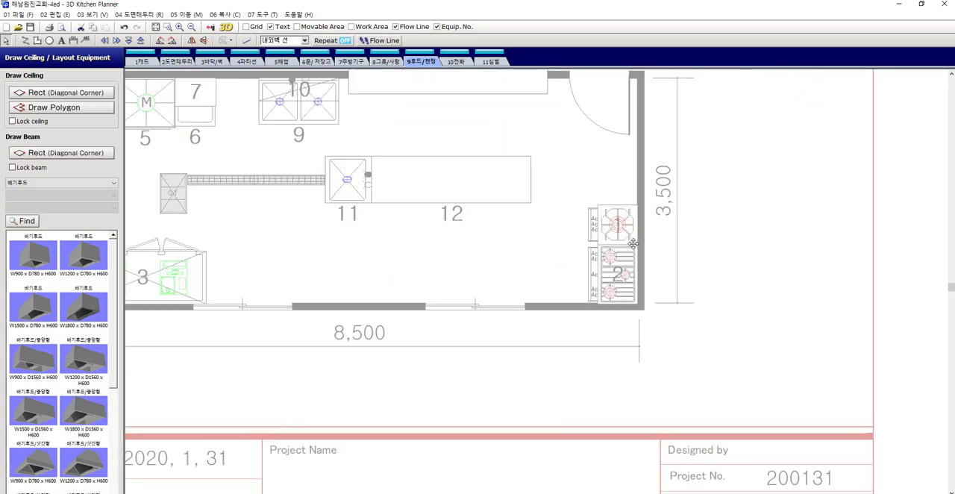
{"action": "scroll", "coordinate": [653, 277], "scroll_direction": "up", "scroll_amount": 1}
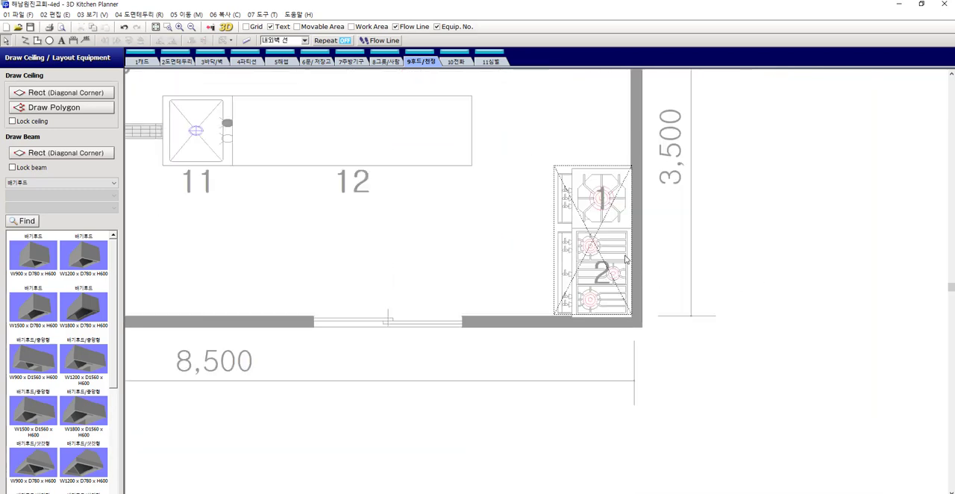
Set View 1 of the exhaust hood over equipment 1 and 2 to 21 다각형을 결합하기/분해하기
{"action": "double_click", "coordinate": [600, 238]}
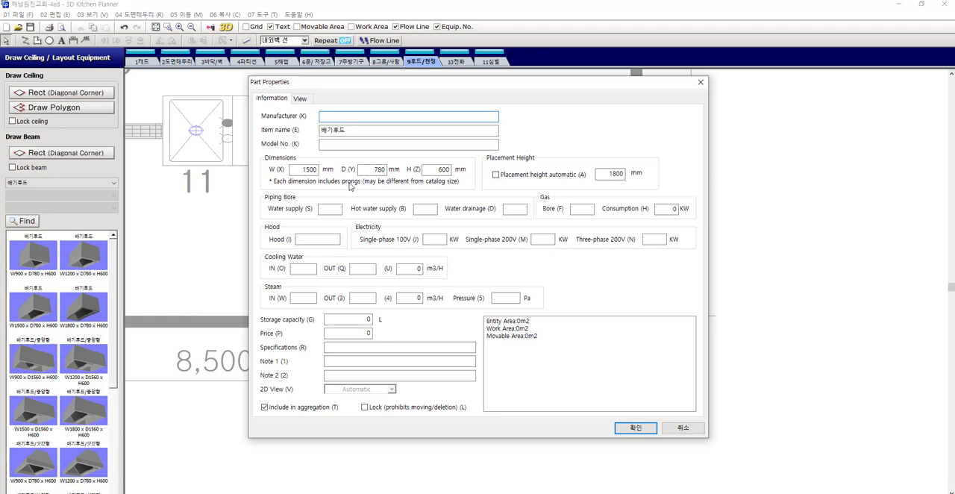
{"action": "left_click", "coordinate": [299, 99]}
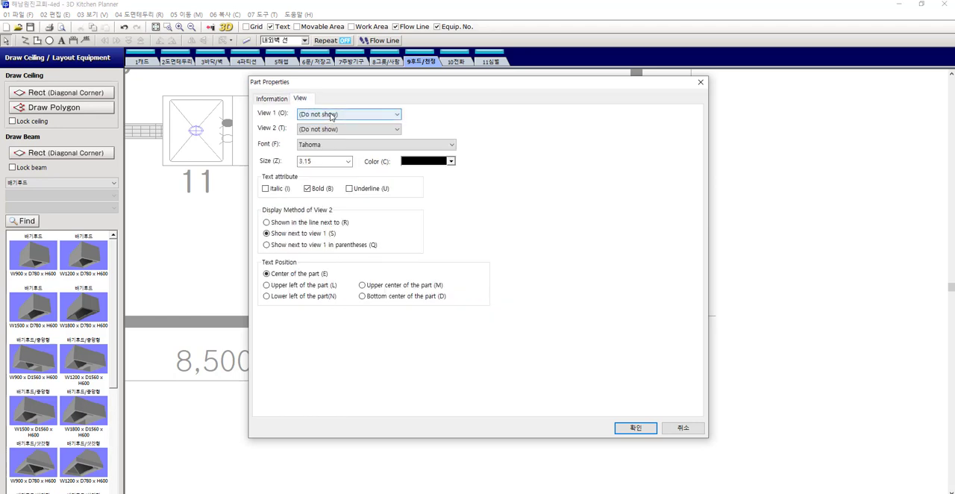
{"action": "left_click", "coordinate": [330, 115]}
{"action": "left_click", "coordinate": [334, 123]}
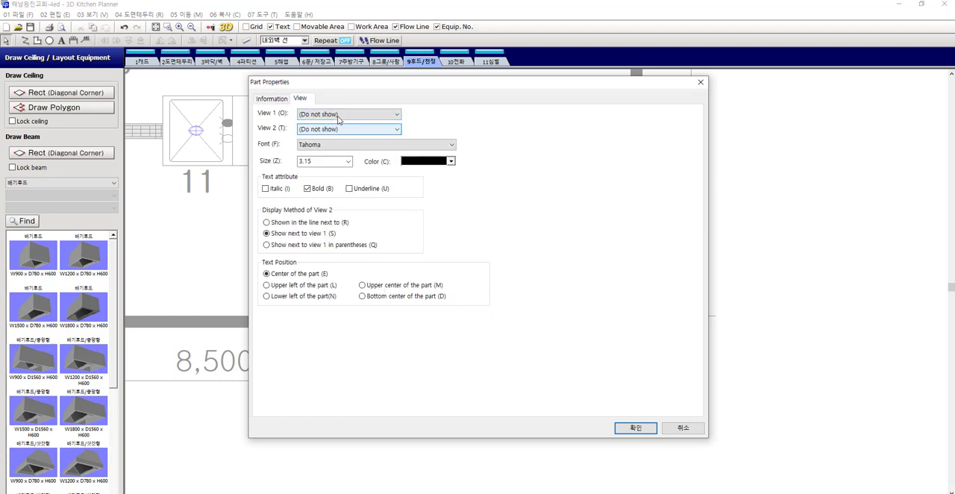
{"action": "left_click", "coordinate": [356, 116]}
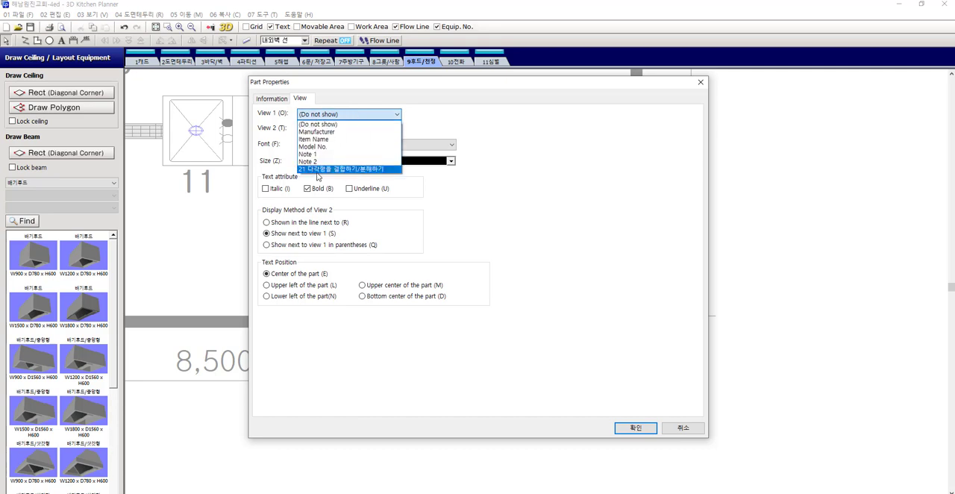
{"action": "left_click", "coordinate": [349, 170]}
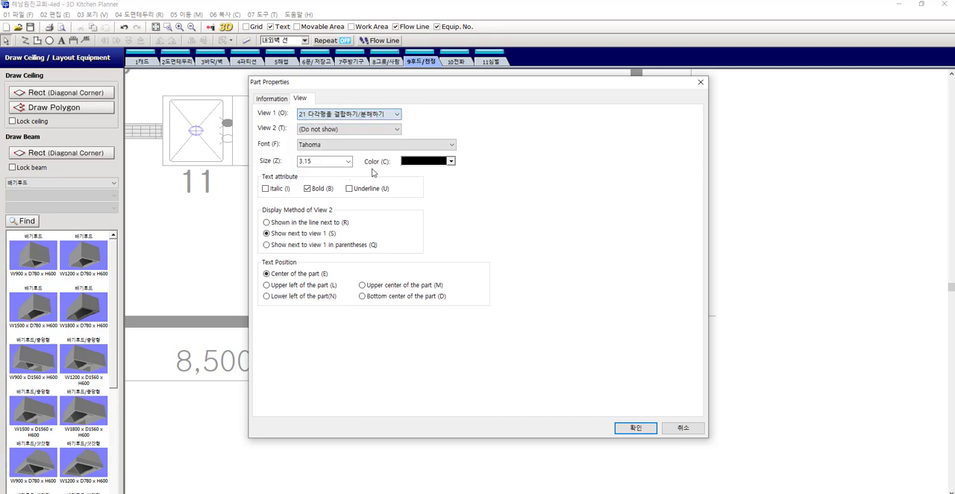
{"action": "left_click", "coordinate": [634, 429]}
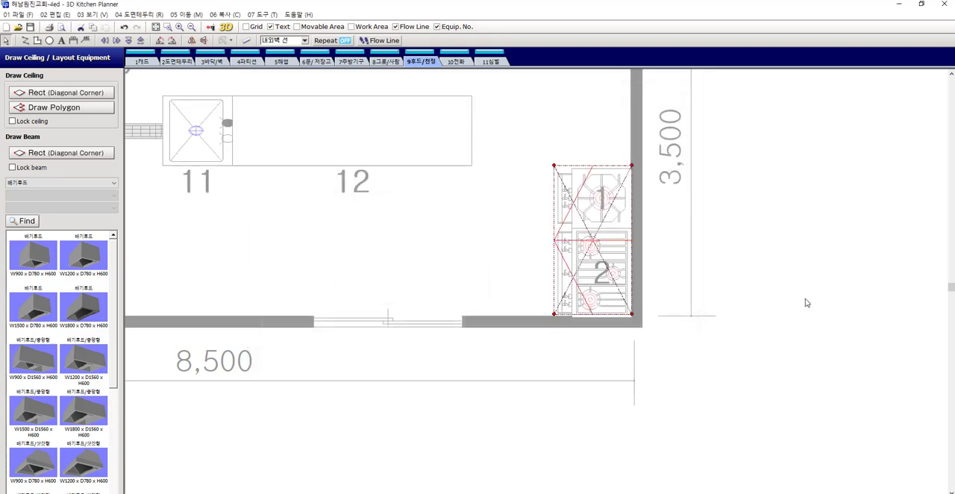
{"action": "left_click", "coordinate": [435, 249]}
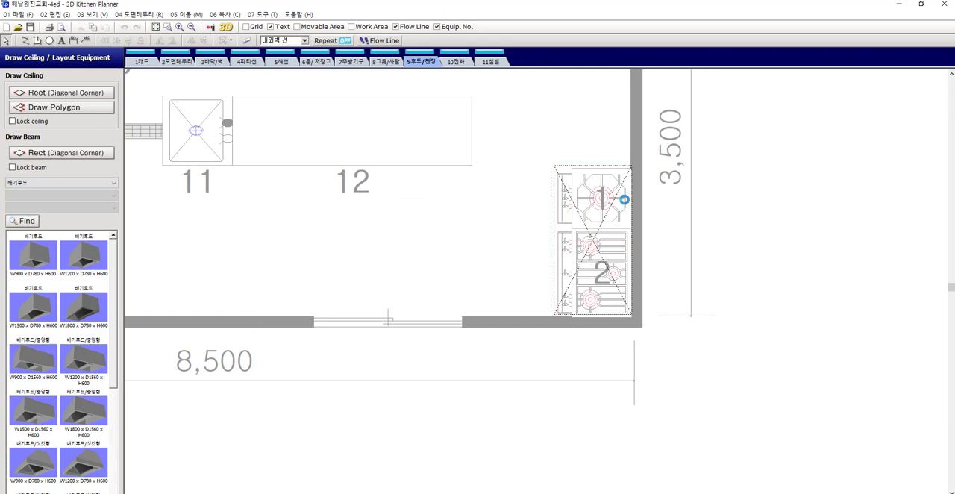
Check the label view settings of the exhaust hood in its part properties
{"action": "double_click", "coordinate": [604, 223]}
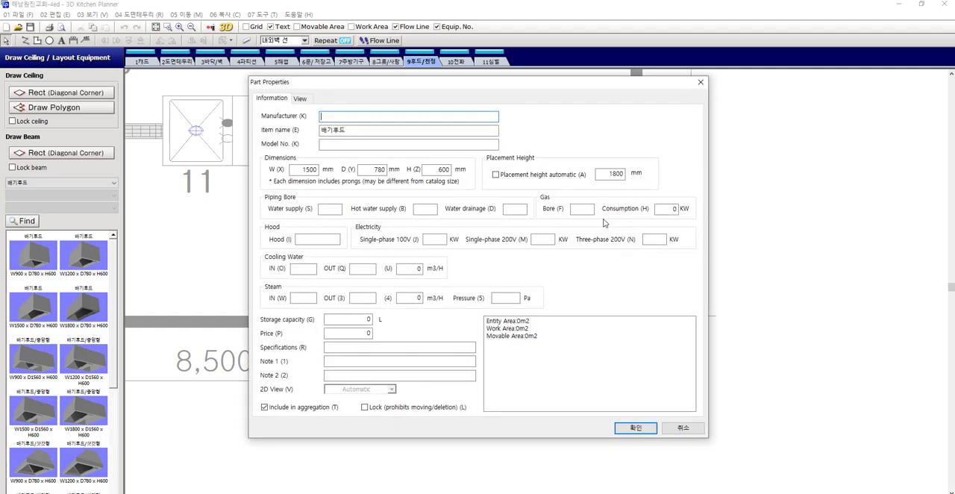
{"action": "left_click", "coordinate": [300, 99]}
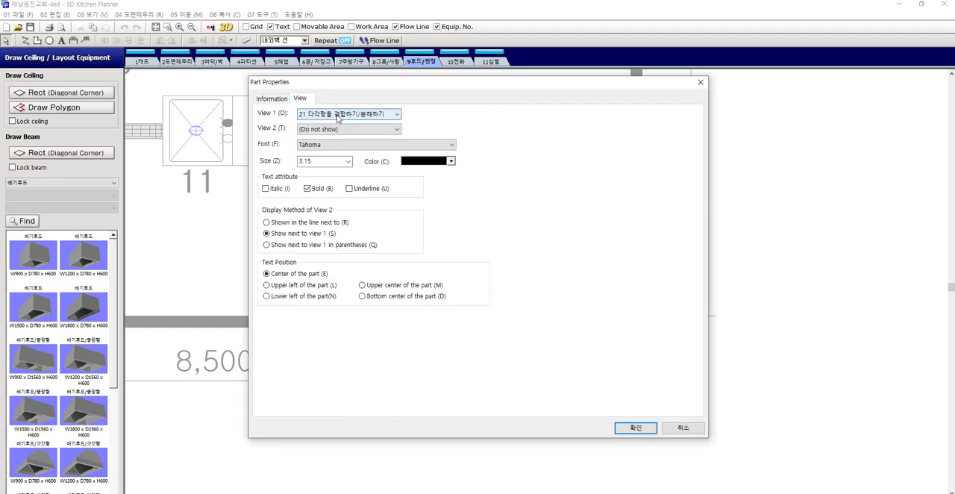
{"action": "left_click", "coordinate": [635, 428]}
{"action": "scroll", "coordinate": [799, 278], "scroll_direction": "down", "scroll_amount": 1}
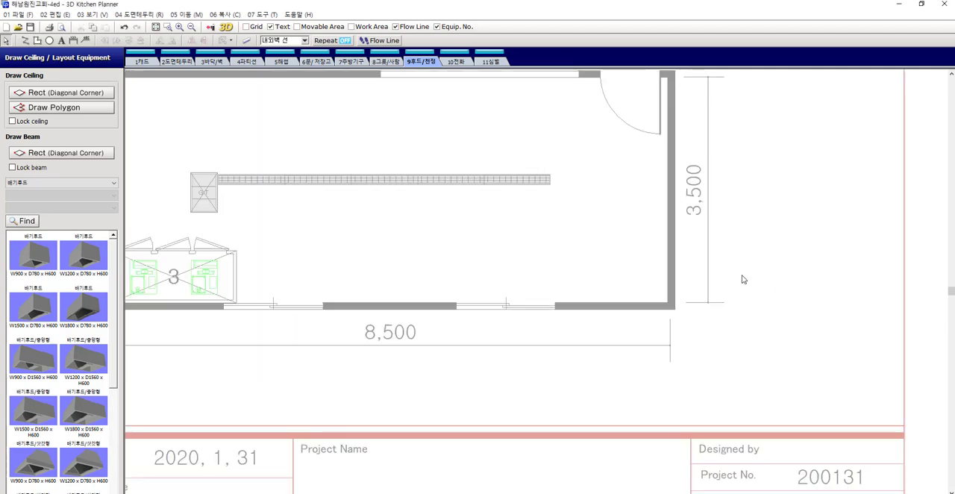
{"action": "scroll", "coordinate": [742, 280], "scroll_direction": "down", "scroll_amount": 2}
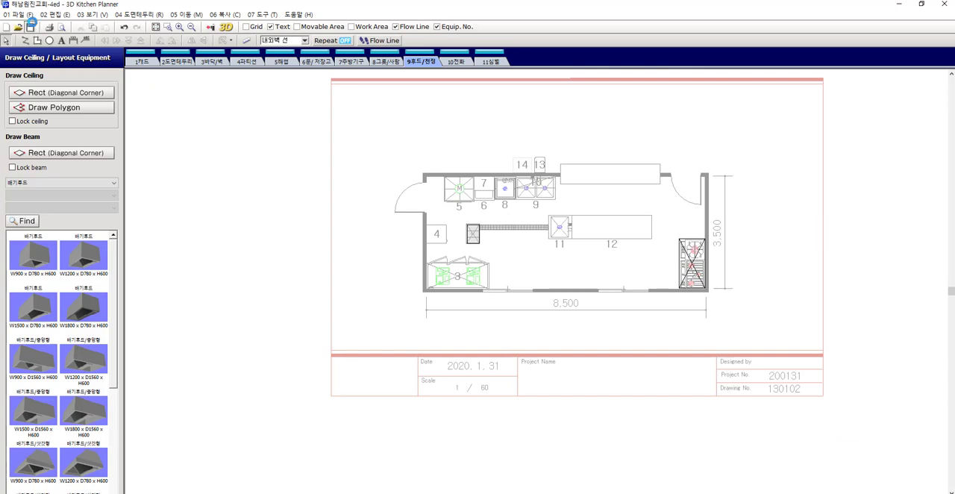
Reapply 21 다각형을 결합하기/분해하기 as View 1 of the exhaust hood
{"action": "double_click", "coordinate": [685, 265]}
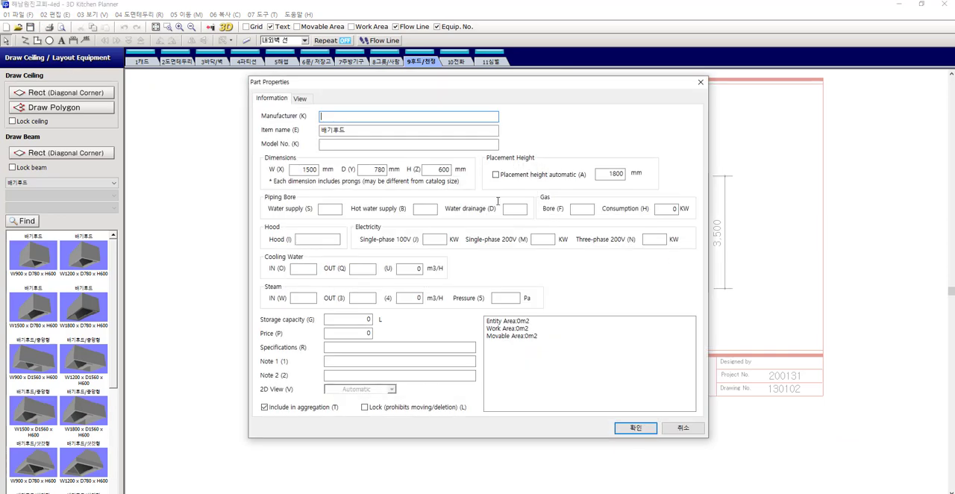
{"action": "left_click", "coordinate": [299, 98]}
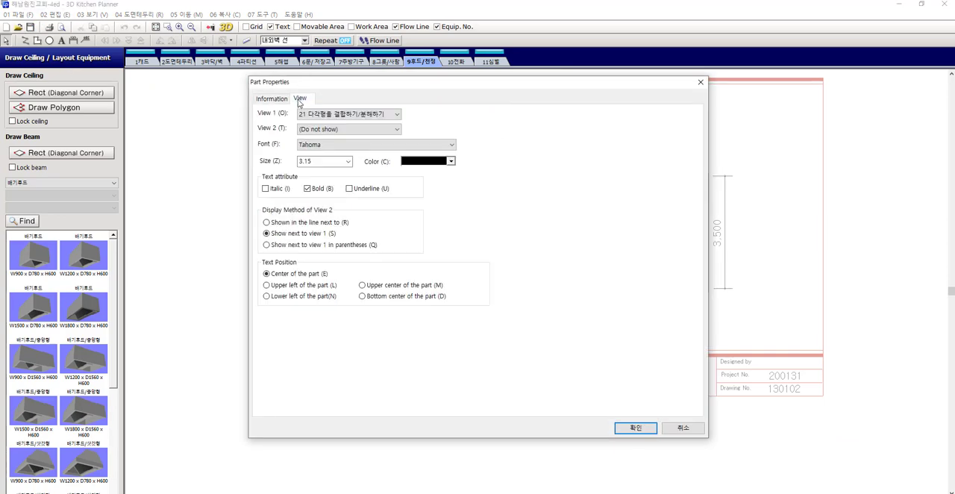
{"action": "left_click", "coordinate": [334, 115]}
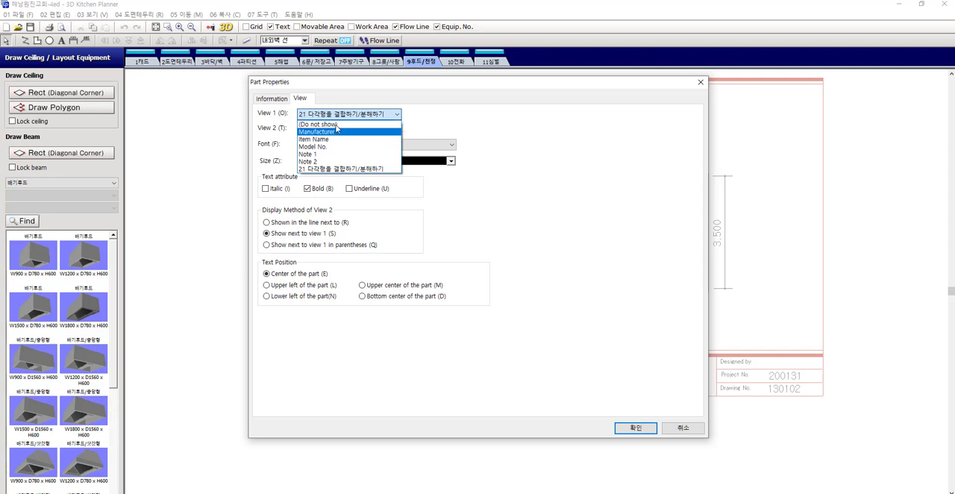
{"action": "left_click", "coordinate": [341, 169]}
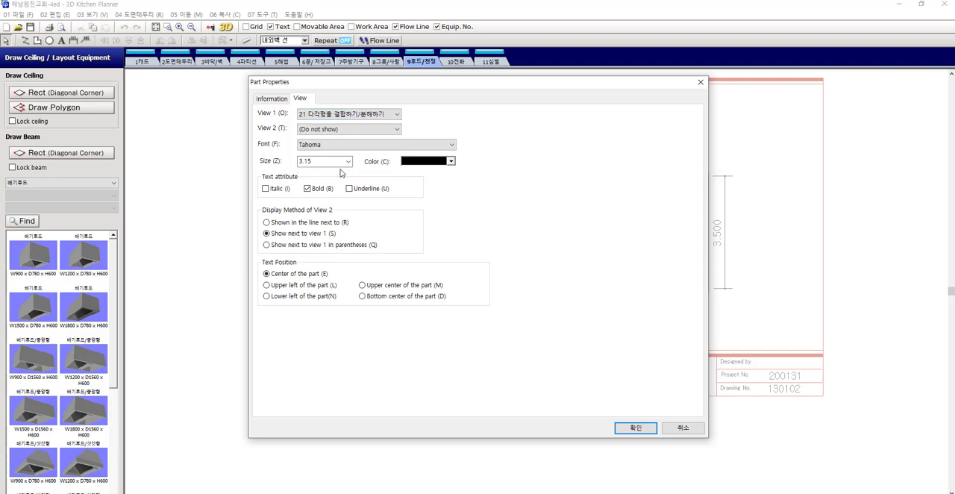
{"action": "left_click", "coordinate": [635, 428]}
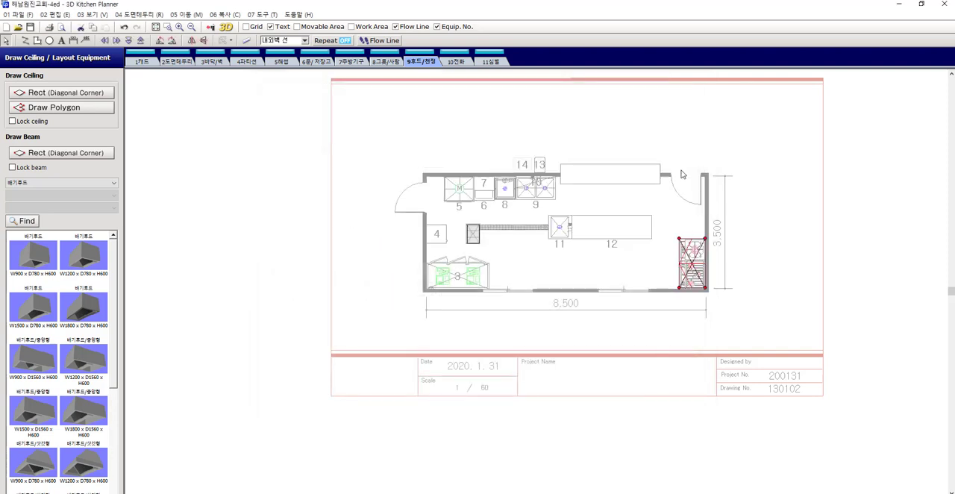
Move the exhaust hood off equipment 1 and 2 toward the room's interior and undo the move
{"action": "scroll", "coordinate": [724, 203], "scroll_direction": "up", "scroll_amount": 5}
{"action": "scroll", "coordinate": [736, 294], "scroll_direction": "down", "scroll_amount": 1}
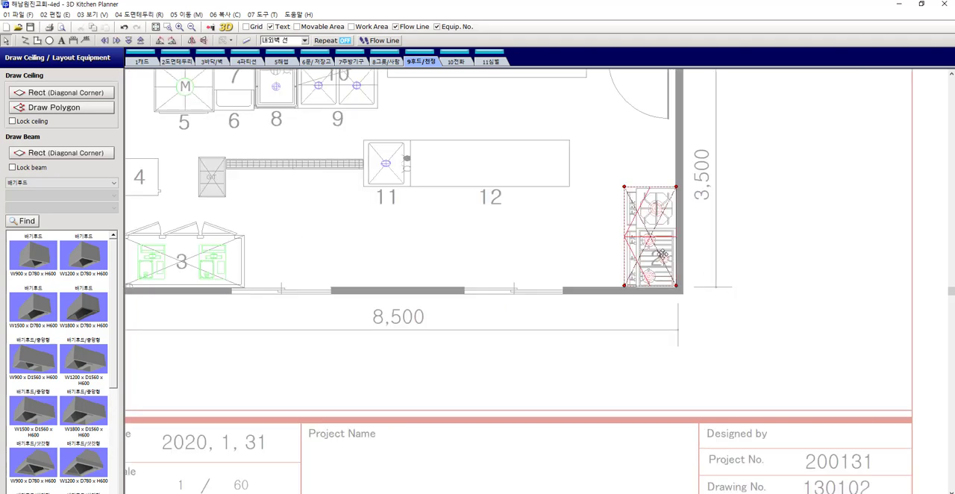
{"action": "scroll", "coordinate": [649, 240], "scroll_direction": "up", "scroll_amount": 4}
{"action": "left_click_drag", "start_coordinate": [650, 233], "coordinate": [527, 245]}
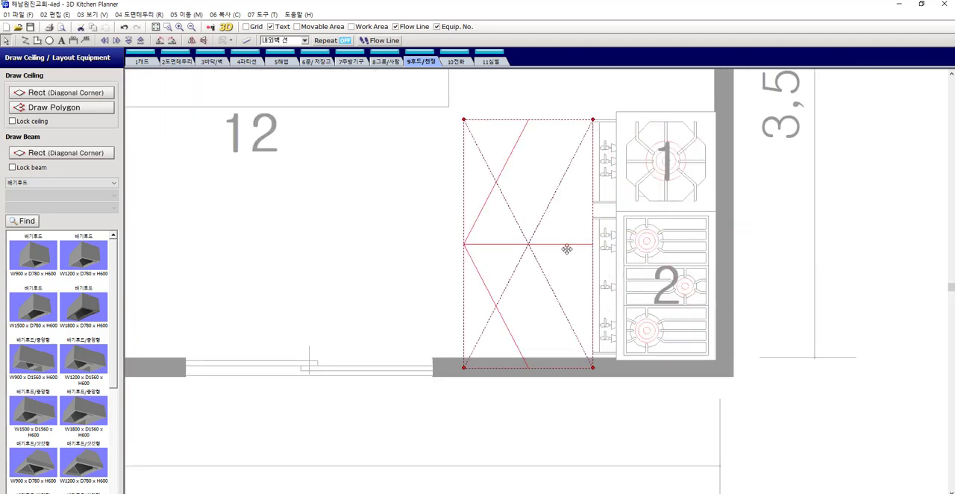
{"action": "key", "text": "ctrl+z"}
{"action": "scroll", "coordinate": [647, 381], "scroll_direction": "down", "scroll_amount": 3}
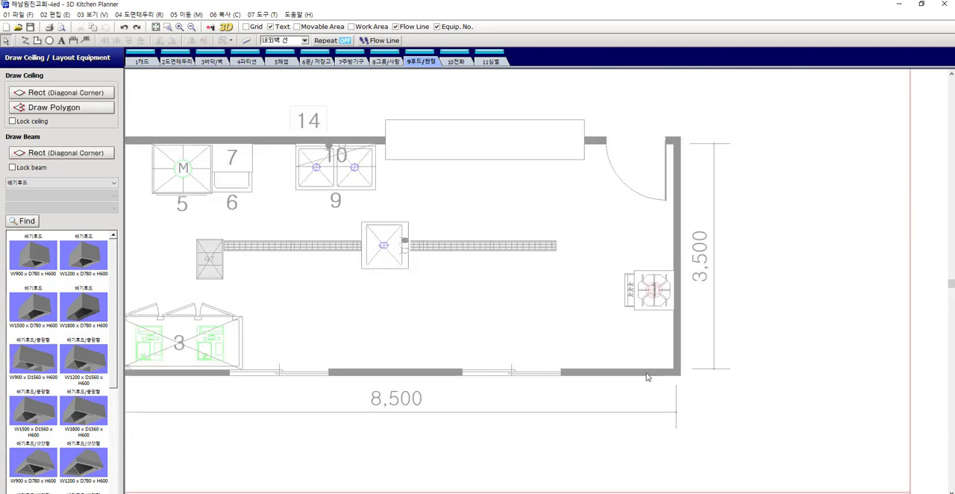
{"action": "scroll", "coordinate": [774, 347], "scroll_direction": "down", "scroll_amount": 2}
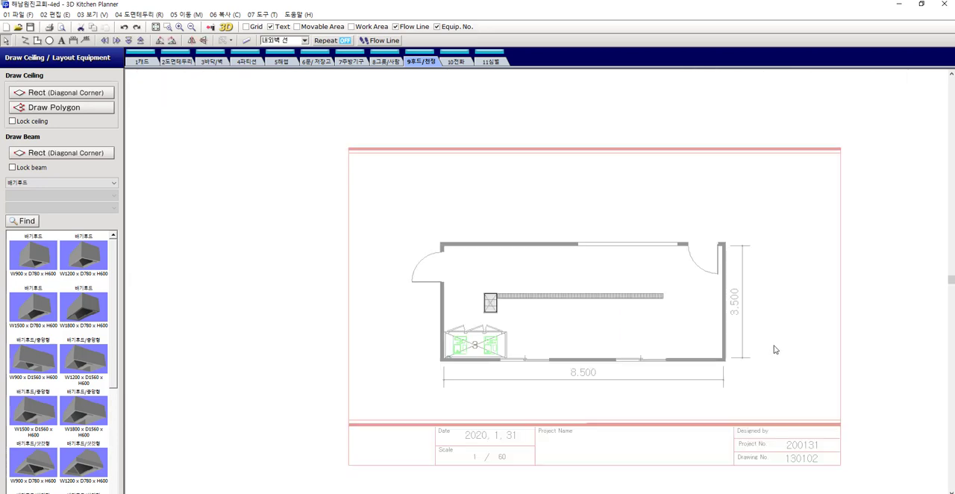
Save the drawing and lock the floor on the floor and wall layer (3바닥/벽)
{"action": "left_click", "coordinate": [30, 27]}
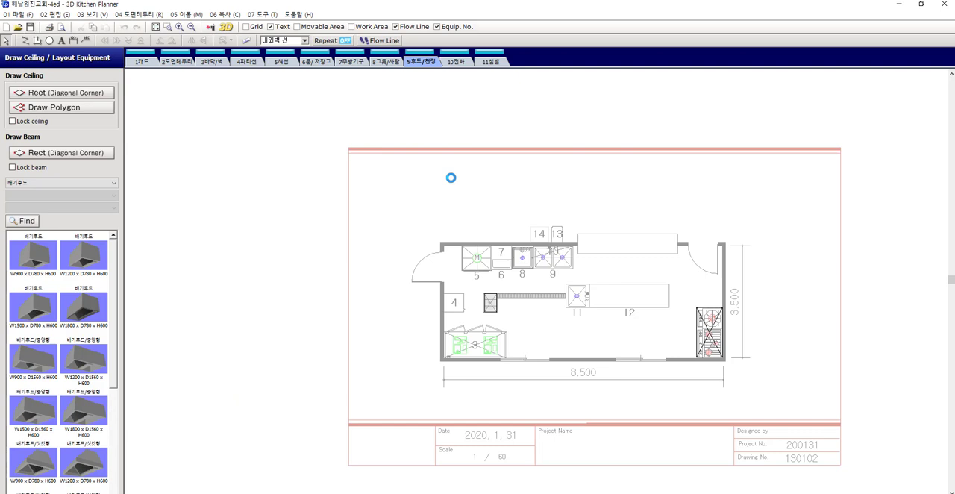
{"action": "left_click", "coordinate": [218, 64]}
{"action": "scroll", "coordinate": [548, 320], "scroll_direction": "up", "scroll_amount": 2}
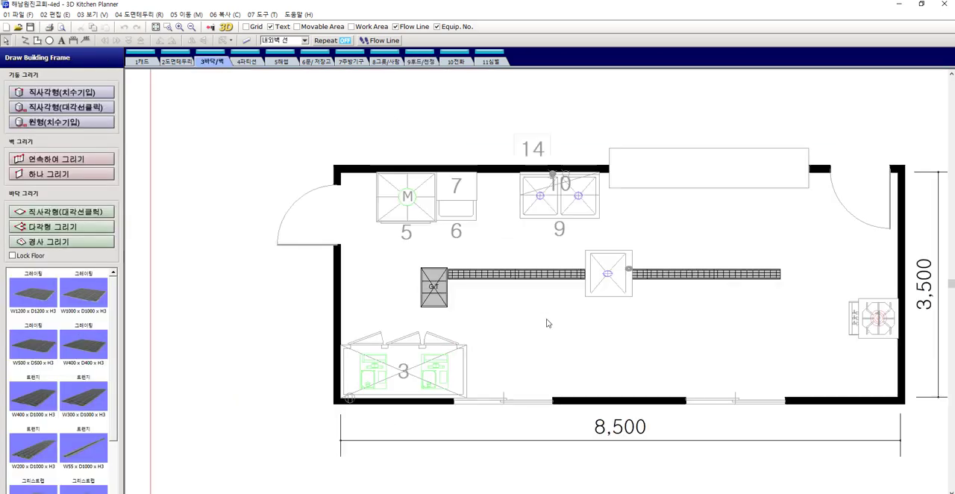
{"action": "left_click", "coordinate": [447, 289]}
{"action": "scroll", "coordinate": [448, 278], "scroll_direction": "up", "scroll_amount": 2}
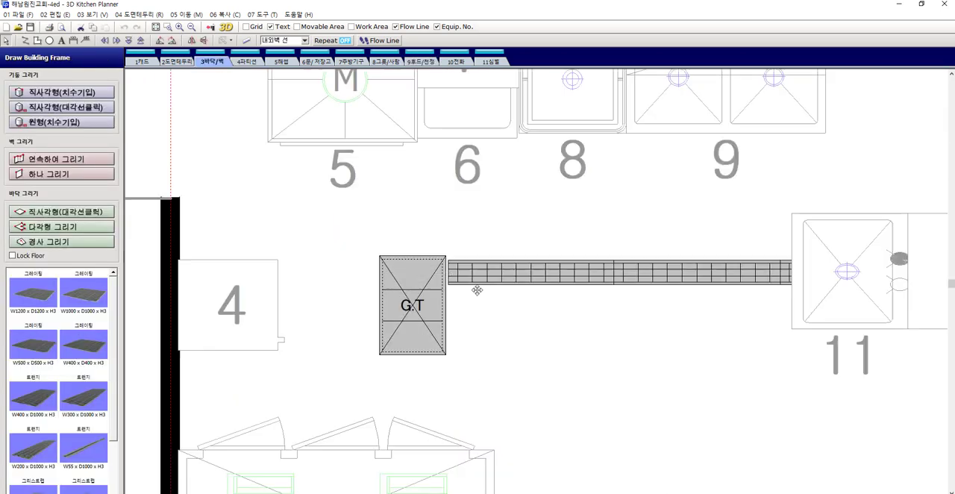
{"action": "scroll", "coordinate": [470, 286], "scroll_direction": "down", "scroll_amount": 2}
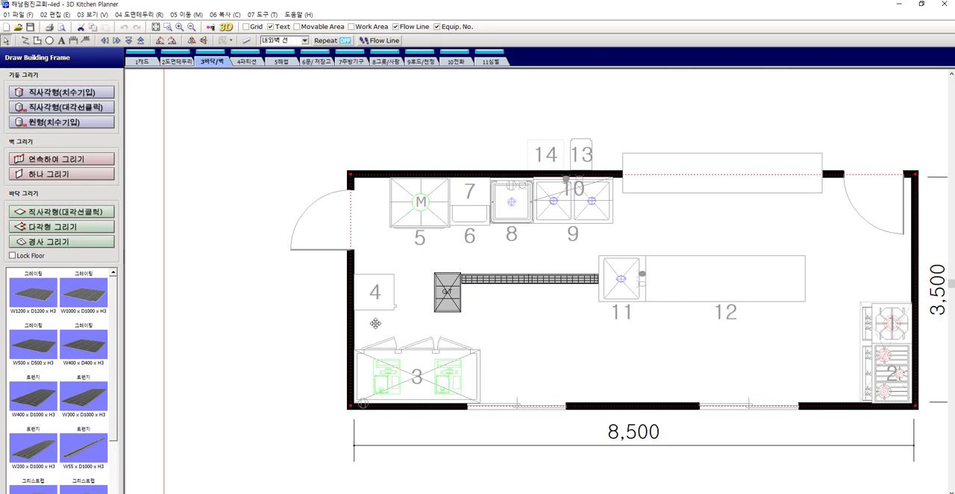
{"action": "left_click", "coordinate": [12, 256]}
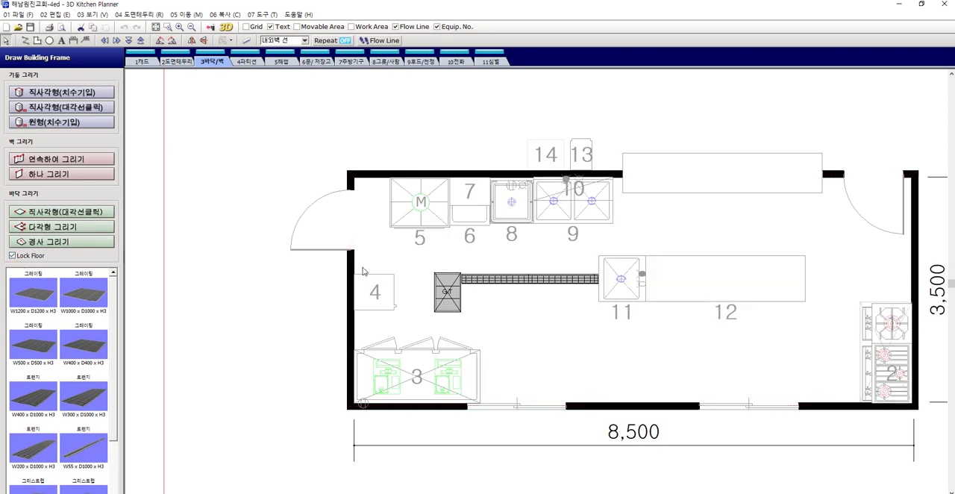
Set the snap reference to 자동 and move the grease trap flush with the end and upper edge of the floor trench
{"action": "scroll", "coordinate": [458, 279], "scroll_direction": "up", "scroll_amount": 3}
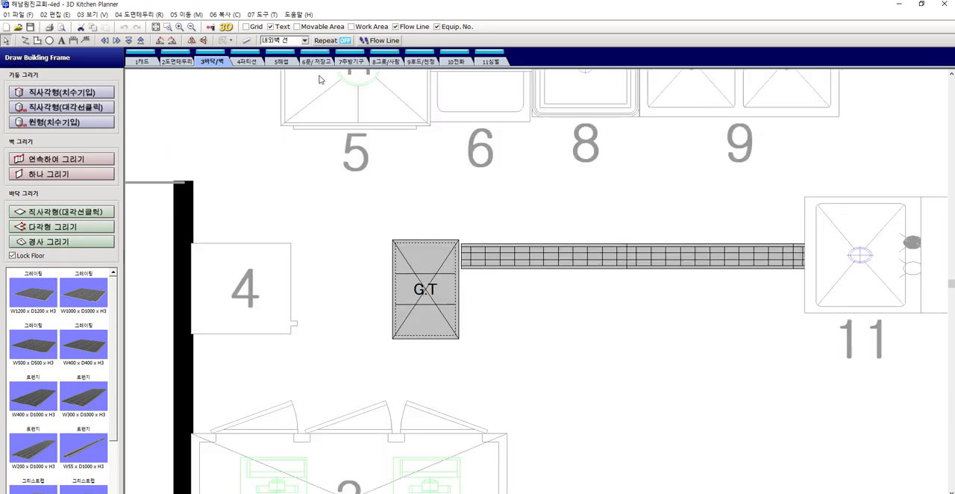
{"action": "left_click", "coordinate": [305, 41]}
{"action": "left_click", "coordinate": [287, 51]}
{"action": "scroll", "coordinate": [485, 248], "scroll_direction": "up", "scroll_amount": 2}
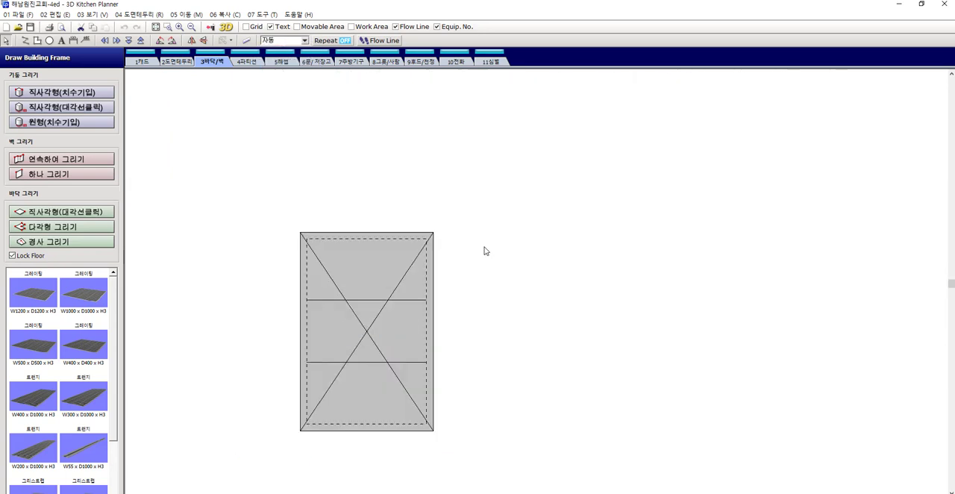
{"action": "left_click", "coordinate": [412, 243]}
{"action": "left_click_drag", "start_coordinate": [412, 242], "coordinate": [417, 251]}
{"action": "scroll", "coordinate": [485, 249], "scroll_direction": "down", "scroll_amount": 5}
{"action": "left_click", "coordinate": [557, 289]}
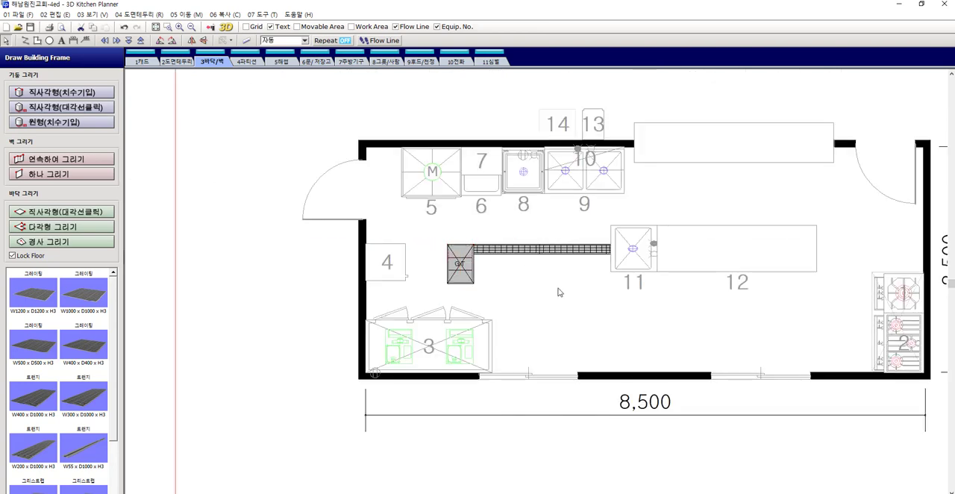
Set the 2D view colour of the grease trap and trench pieces to white and save the drawing
{"action": "left_click_drag", "start_coordinate": [601, 299], "coordinate": [444, 222]}
{"action": "left_click_drag", "start_coordinate": [612, 252], "coordinate": [793, 259]}
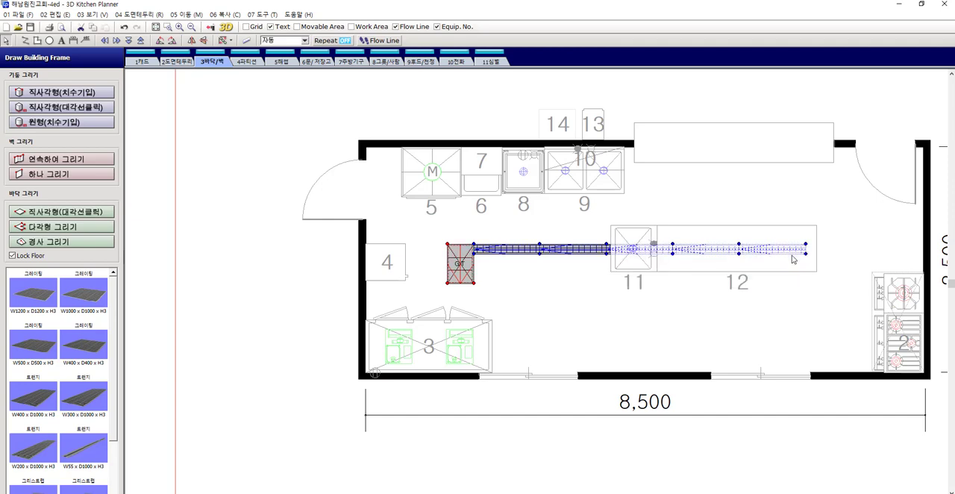
{"action": "double_click", "coordinate": [542, 249]}
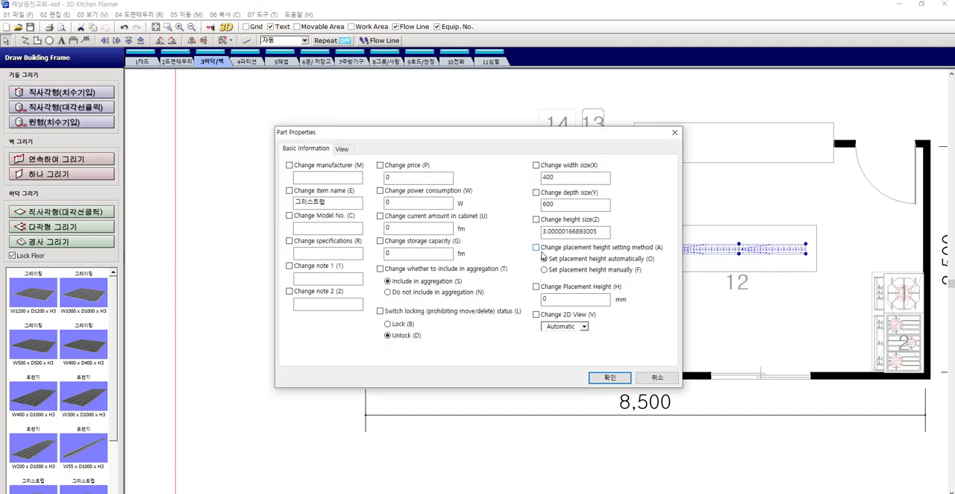
{"action": "left_click", "coordinate": [585, 329]}
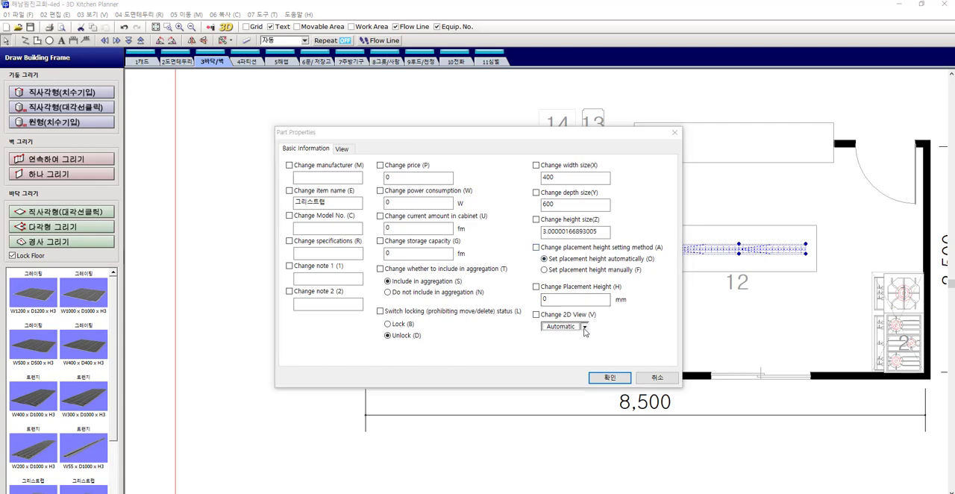
{"action": "left_click", "coordinate": [618, 382]}
{"action": "left_click", "coordinate": [618, 379]}
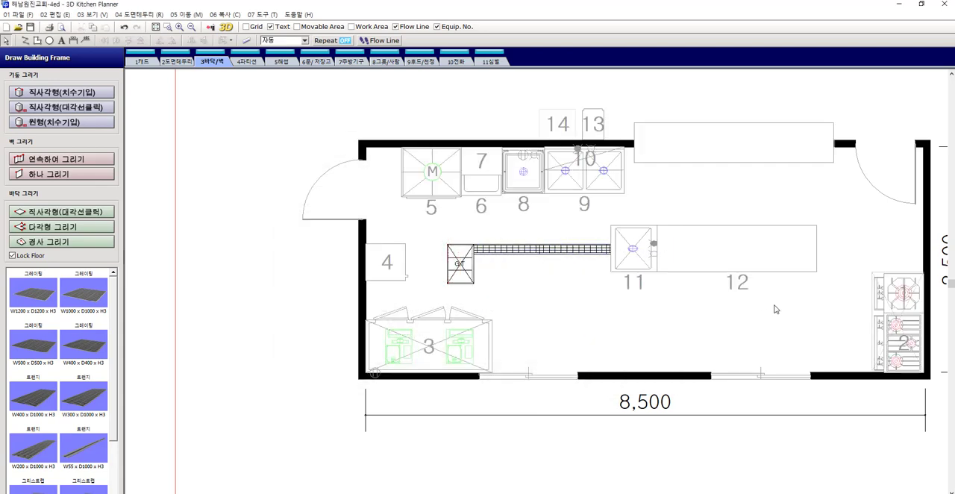
{"action": "scroll", "coordinate": [699, 310], "scroll_direction": "down", "scroll_amount": 3}
{"action": "middle_click_drag", "start_coordinate": [770, 295], "coordinate": [661, 259]}
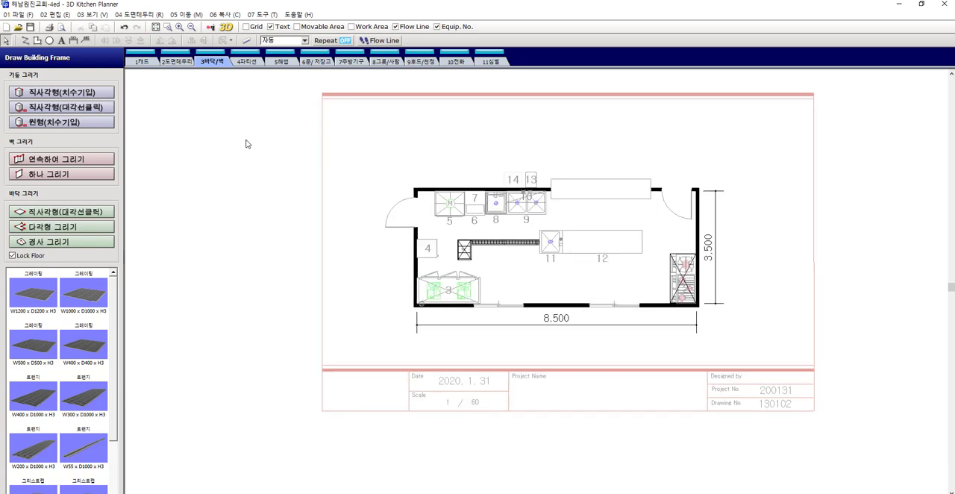
{"action": "left_click", "coordinate": [30, 25]}
Set the exhaust hood's View 1 to (Do not show) and View 2 to 21 다각형을 결합하기/분해하기, and save the drawing
{"action": "scroll", "coordinate": [675, 247], "scroll_direction": "up", "scroll_amount": 2}
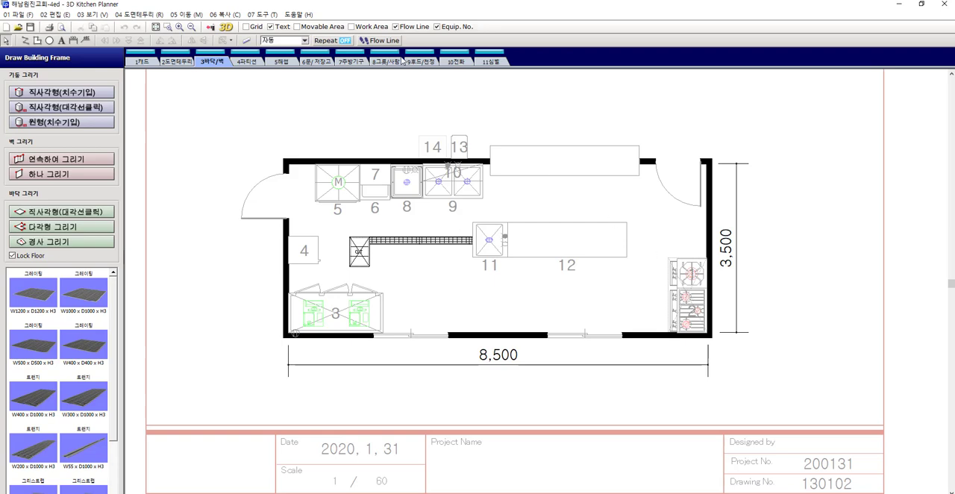
{"action": "left_click", "coordinate": [424, 64]}
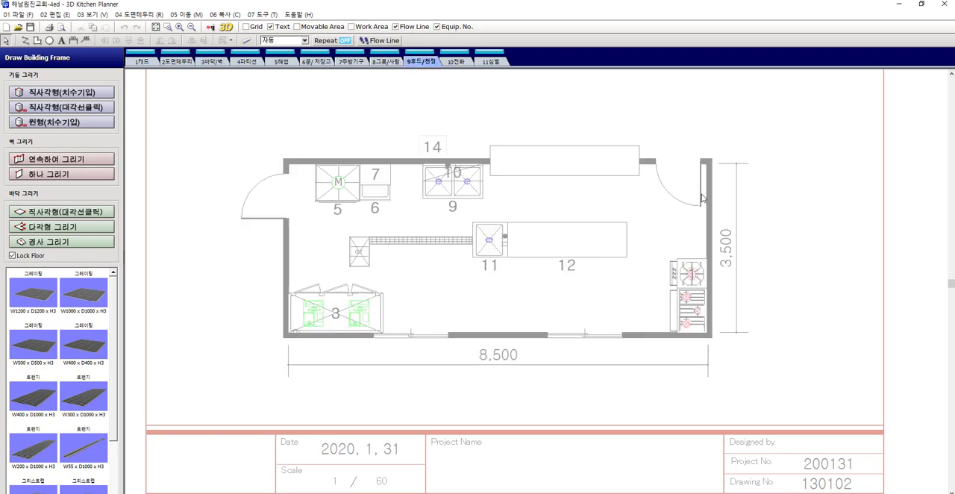
{"action": "double_click", "coordinate": [700, 276]}
{"action": "left_click", "coordinate": [300, 99]}
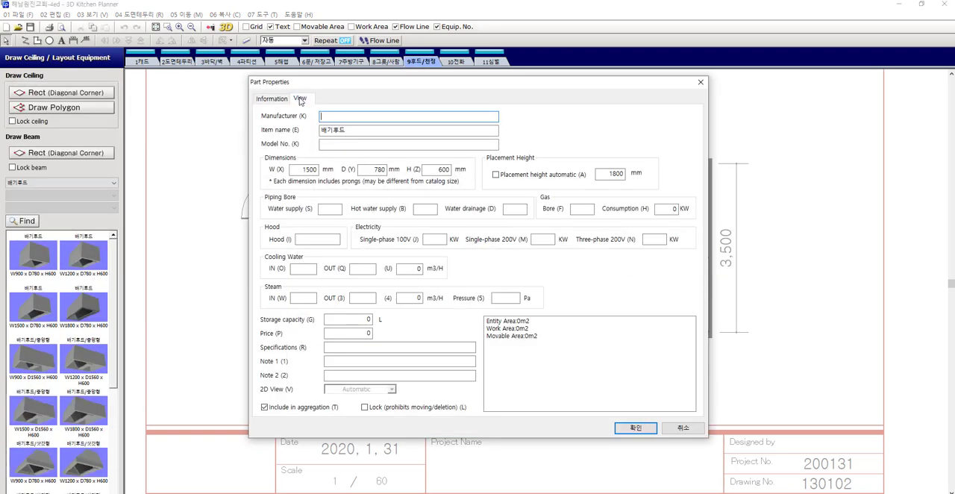
{"action": "left_click", "coordinate": [336, 115]}
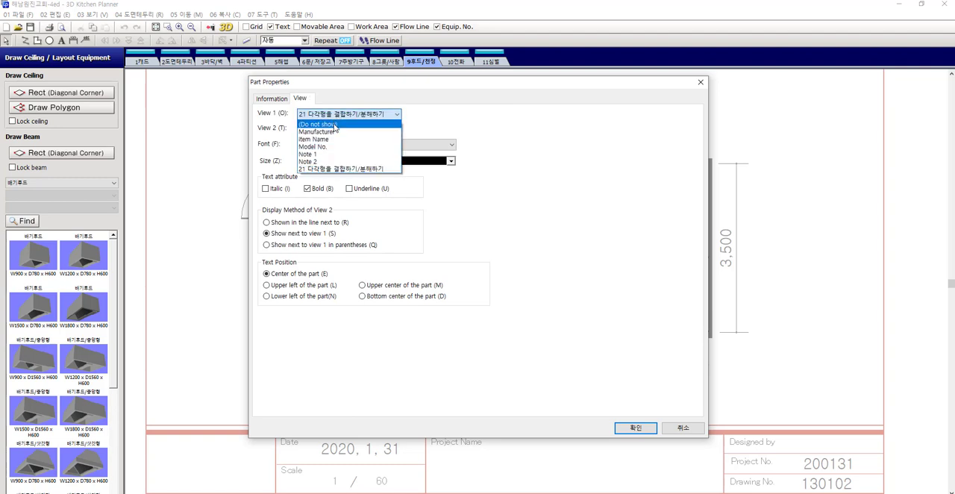
{"action": "left_click", "coordinate": [333, 124]}
{"action": "left_click", "coordinate": [374, 132]}
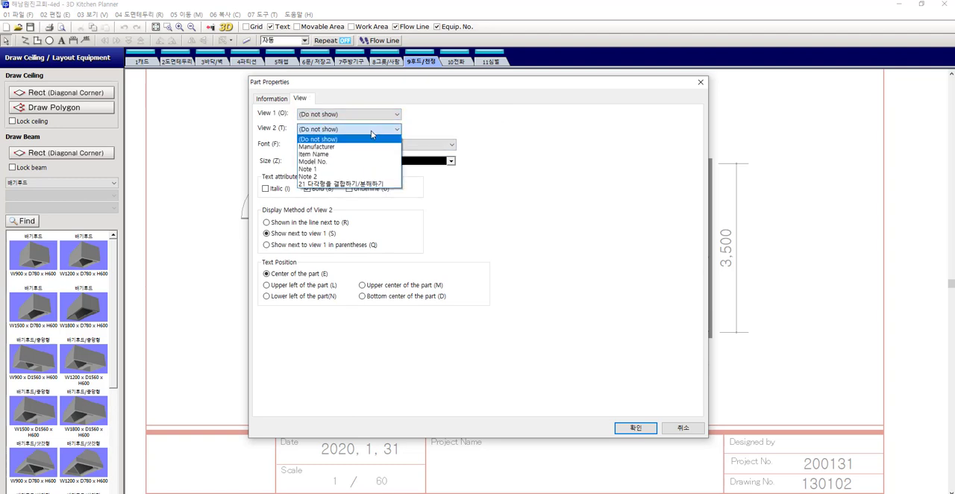
{"action": "left_click", "coordinate": [325, 185]}
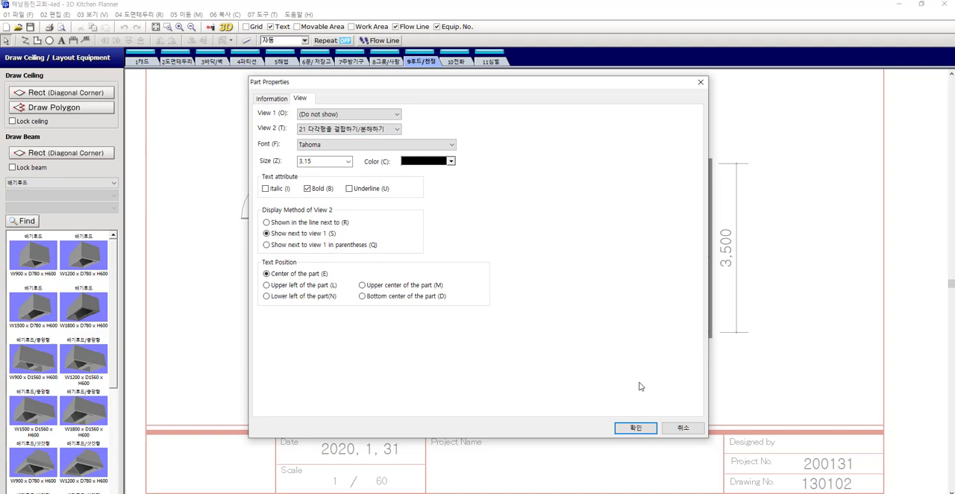
{"action": "left_click", "coordinate": [635, 427]}
{"action": "scroll", "coordinate": [662, 314], "scroll_direction": "up", "scroll_amount": 3}
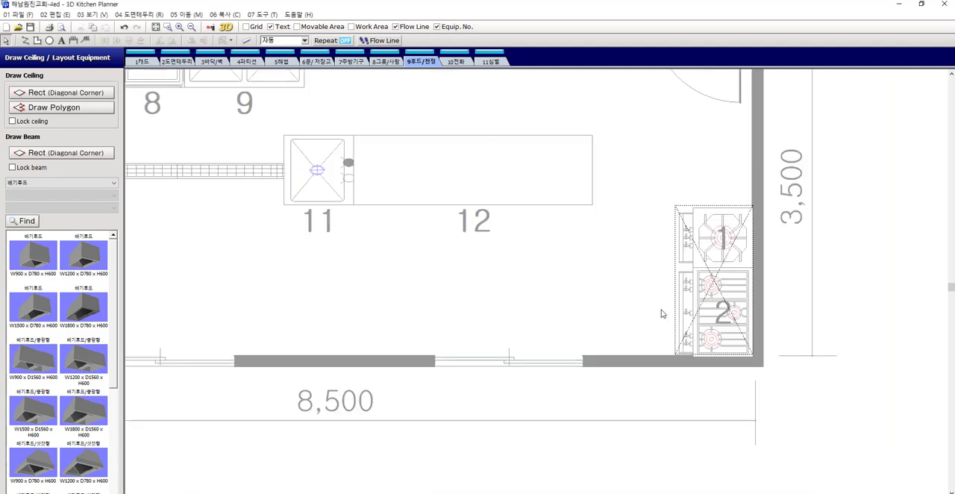
{"action": "scroll", "coordinate": [661, 313], "scroll_direction": "down", "scroll_amount": 3}
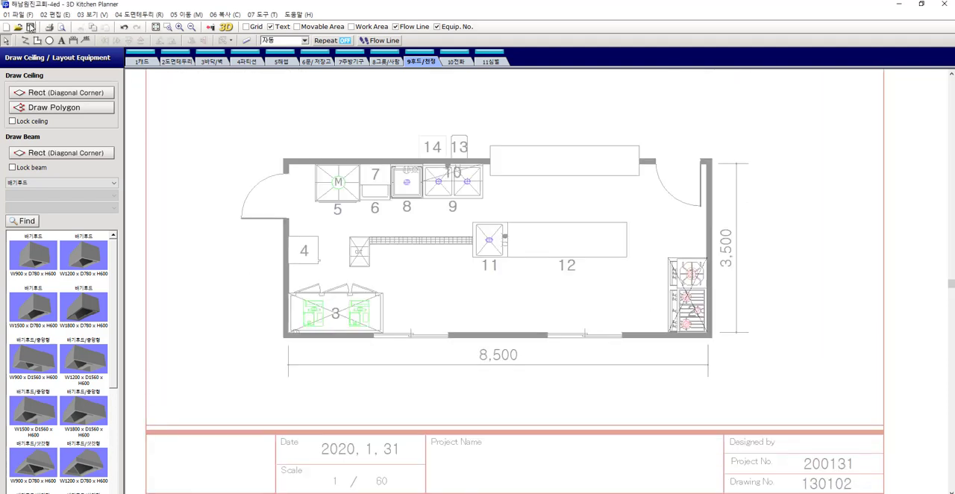
{"action": "scroll", "coordinate": [564, 236], "scroll_direction": "down", "scroll_amount": 1}
{"action": "scroll", "coordinate": [550, 207], "scroll_direction": "down", "scroll_amount": 1}
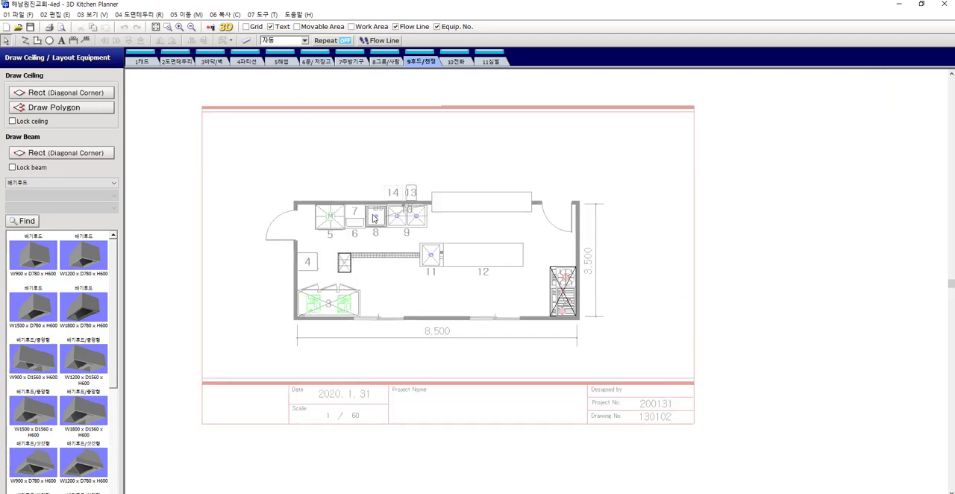
Review the plan on the frame and titleblock layer and check its paper and scale settings in the page setup
{"action": "left_click", "coordinate": [177, 61]}
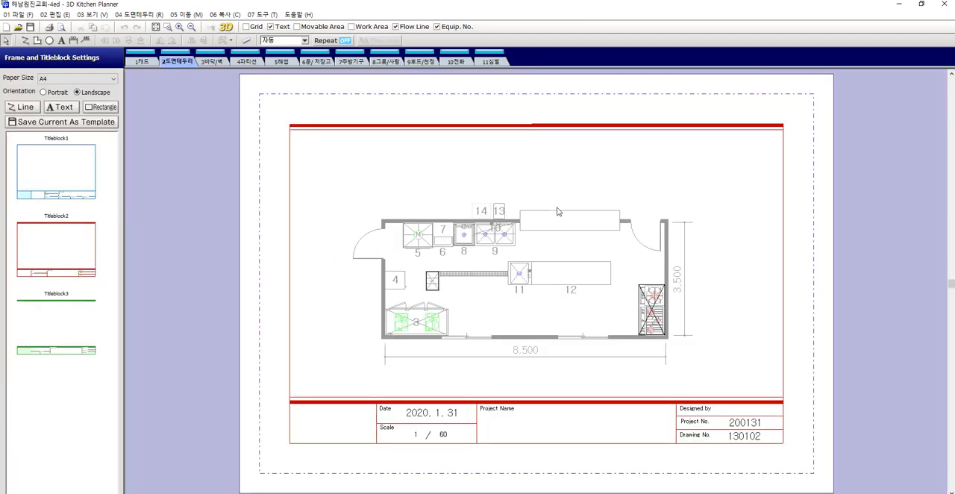
{"action": "scroll", "coordinate": [503, 269], "scroll_direction": "up", "scroll_amount": 1}
{"action": "scroll", "coordinate": [563, 257], "scroll_direction": "up", "scroll_amount": 1}
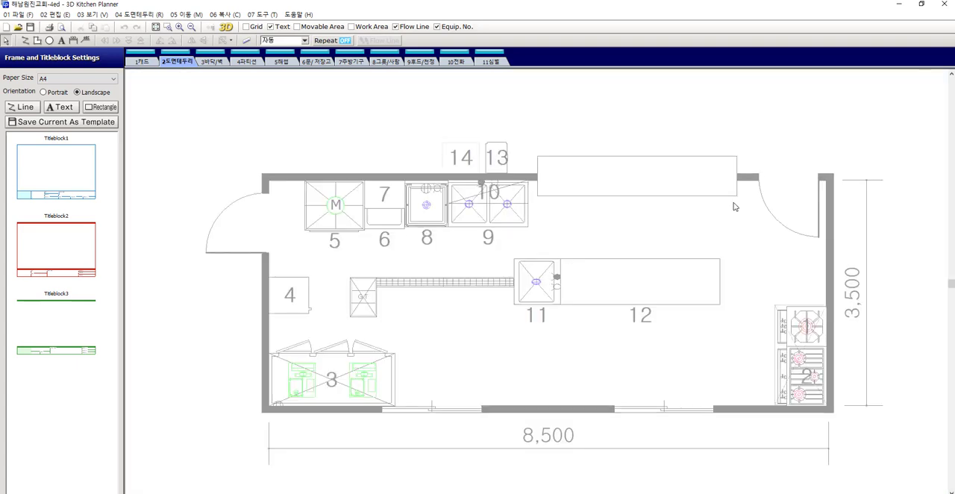
{"action": "scroll", "coordinate": [735, 207], "scroll_direction": "down", "scroll_amount": 2}
{"action": "scroll", "coordinate": [749, 209], "scroll_direction": "down", "scroll_amount": 1}
{"action": "scroll", "coordinate": [667, 211], "scroll_direction": "up", "scroll_amount": 1}
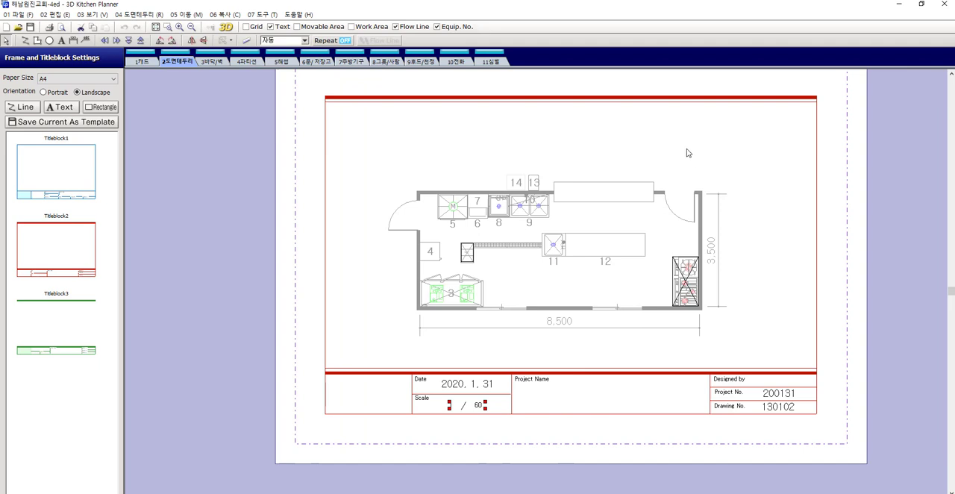
{"action": "left_click", "coordinate": [28, 16]}
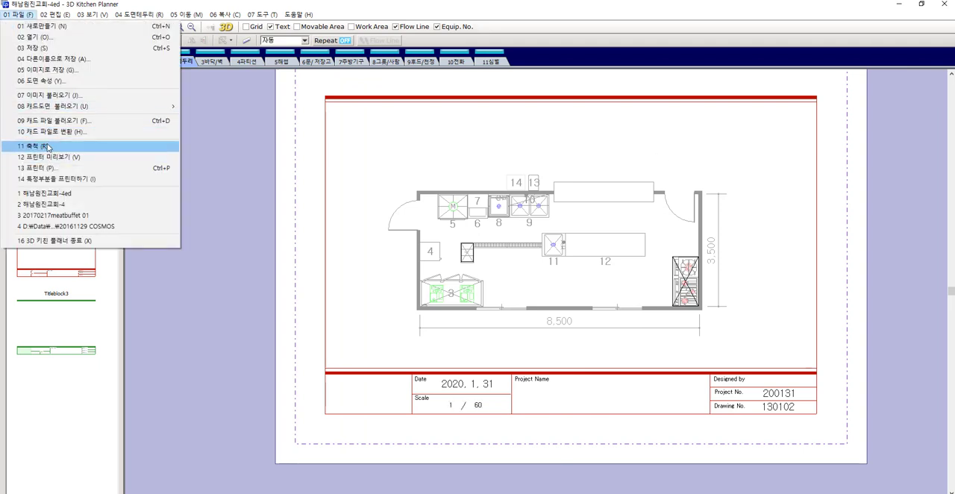
{"action": "left_click", "coordinate": [482, 273]}
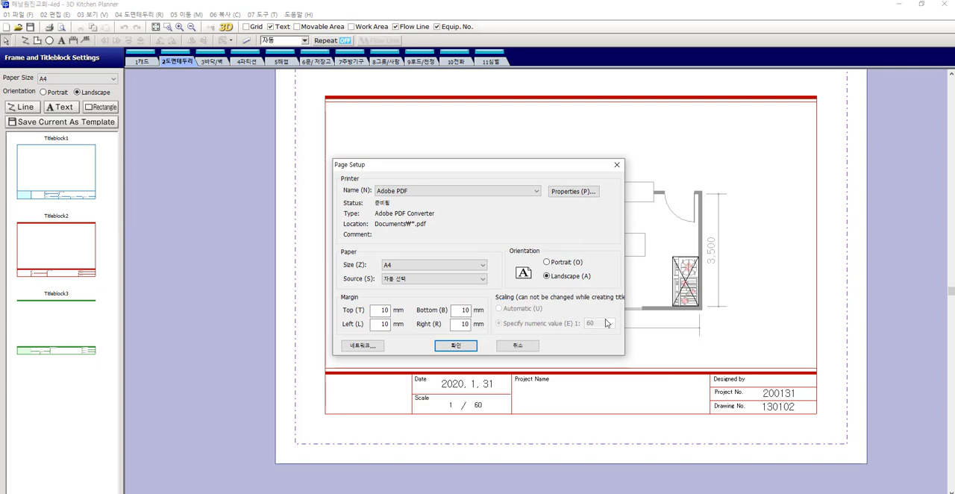
{"action": "left_click", "coordinate": [457, 346]}
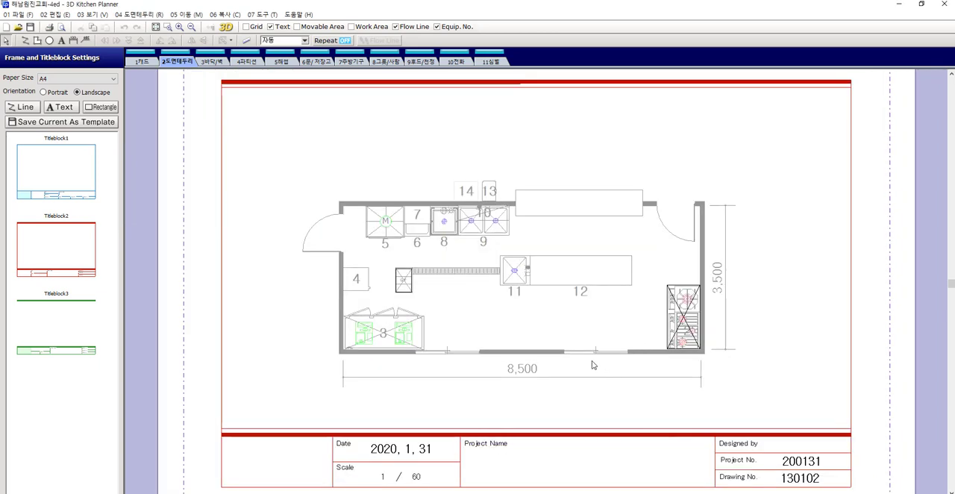
{"action": "scroll", "coordinate": [593, 365], "scroll_direction": "down", "scroll_amount": 2}
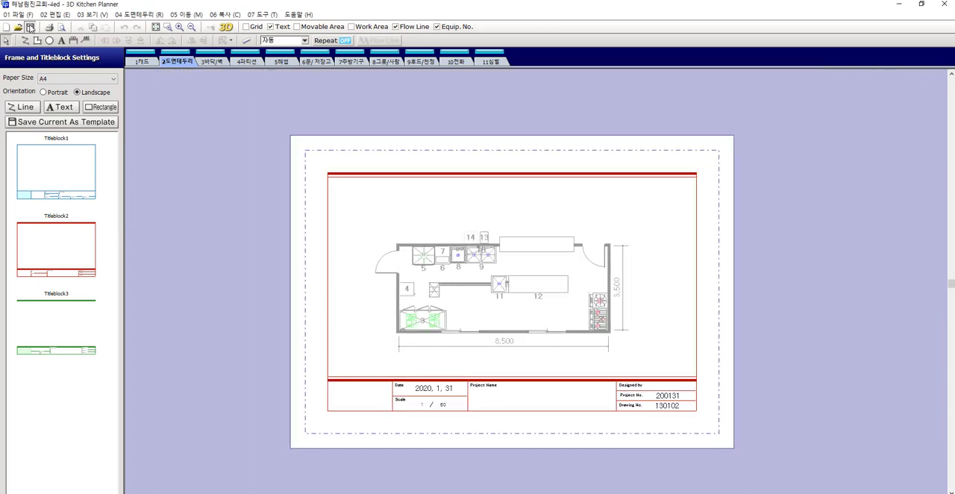
Inspect the kitchen in the 3D window from a rotated view and return to the kitchen equipment layer (7주방기구)
{"action": "left_click", "coordinate": [226, 27]}
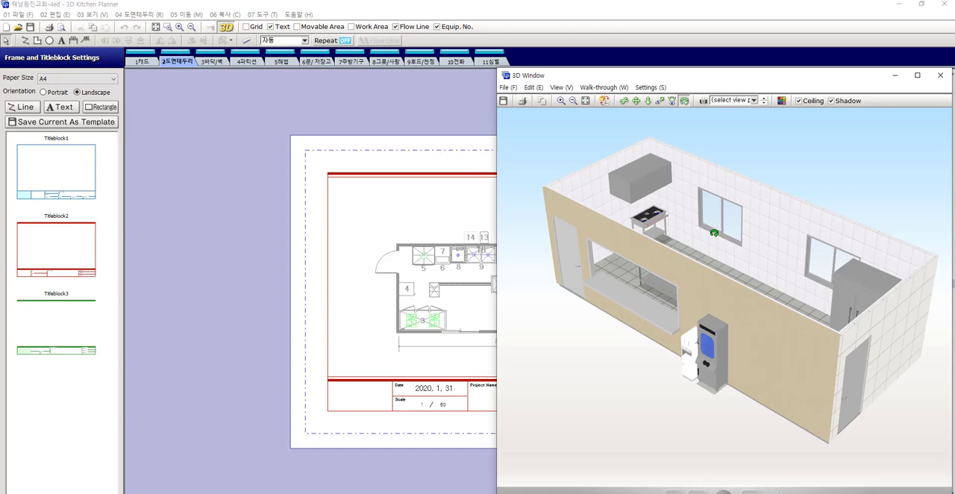
{"action": "mouse_move", "coordinate": [714, 233]}
{"action": "left_mouse_down"}
{"action": "mouse_move", "coordinate": [640, 214]}
{"action": "mouse_move", "coordinate": [639, 221]}
{"action": "mouse_move", "coordinate": [751, 230]}
{"action": "mouse_move", "coordinate": [728, 235]}
{"action": "left_mouse_up"}
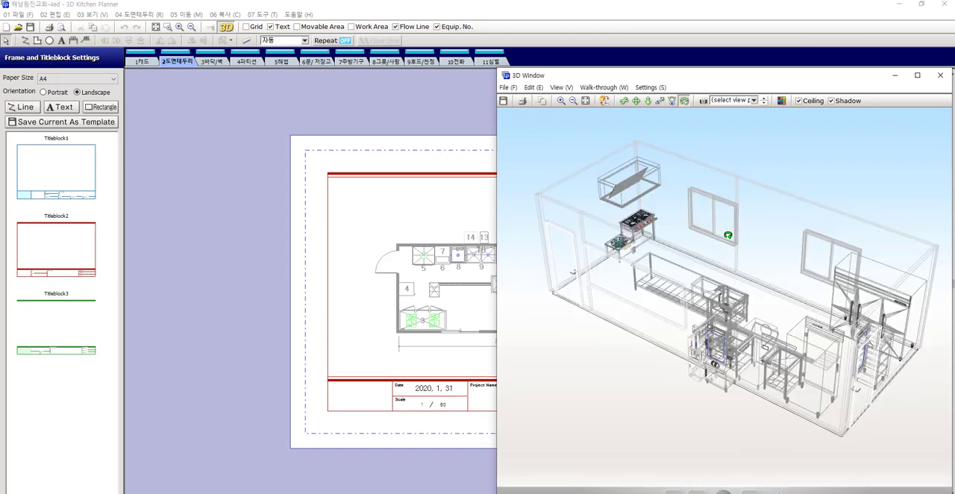
{"action": "left_click", "coordinate": [940, 75]}
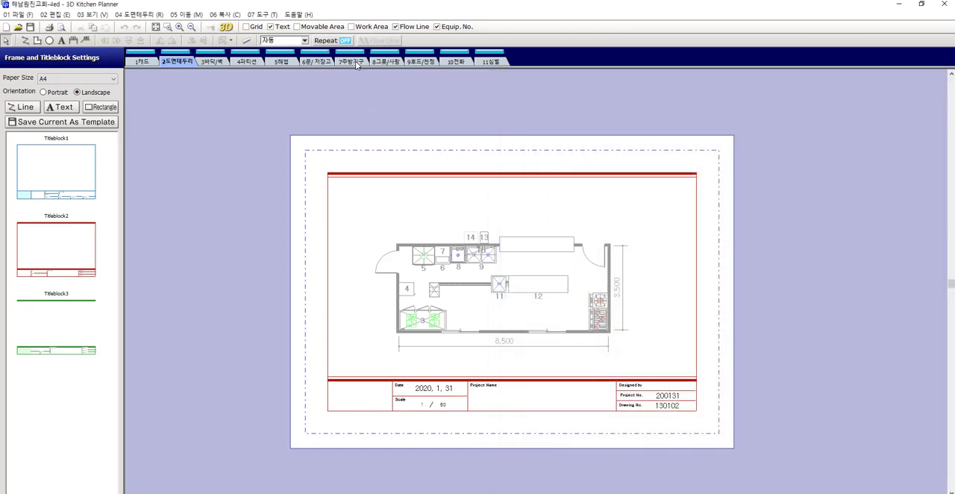
{"action": "left_click", "coordinate": [351, 61]}
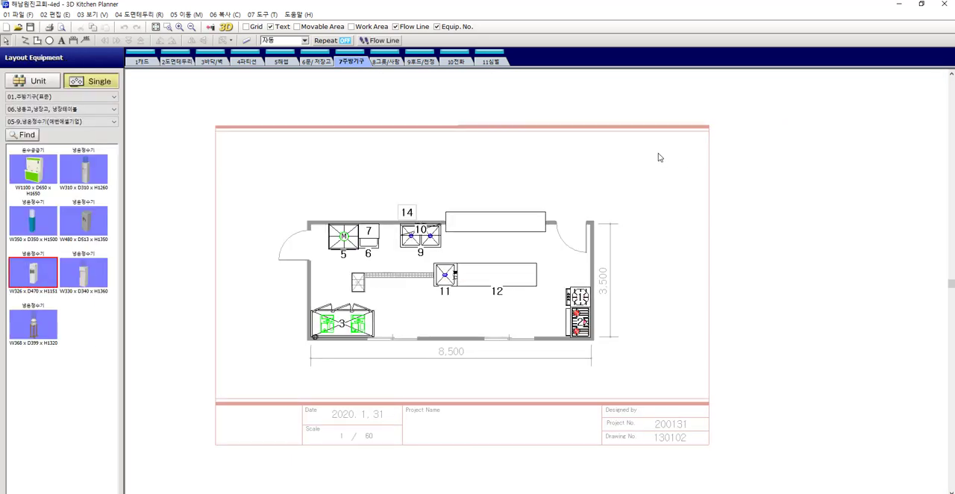